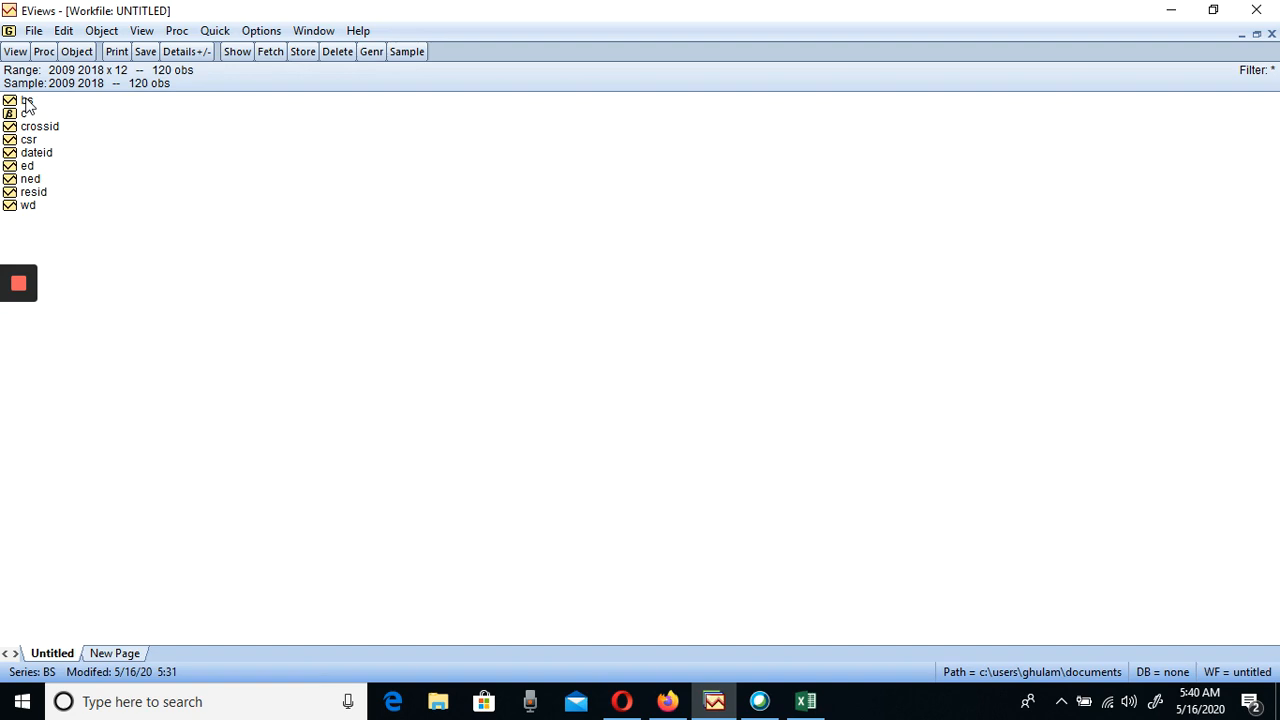
Run a Summary panel unit root test on the wd series in level, with individual intercept and a user-specified lag of 1
double_click(28, 207)
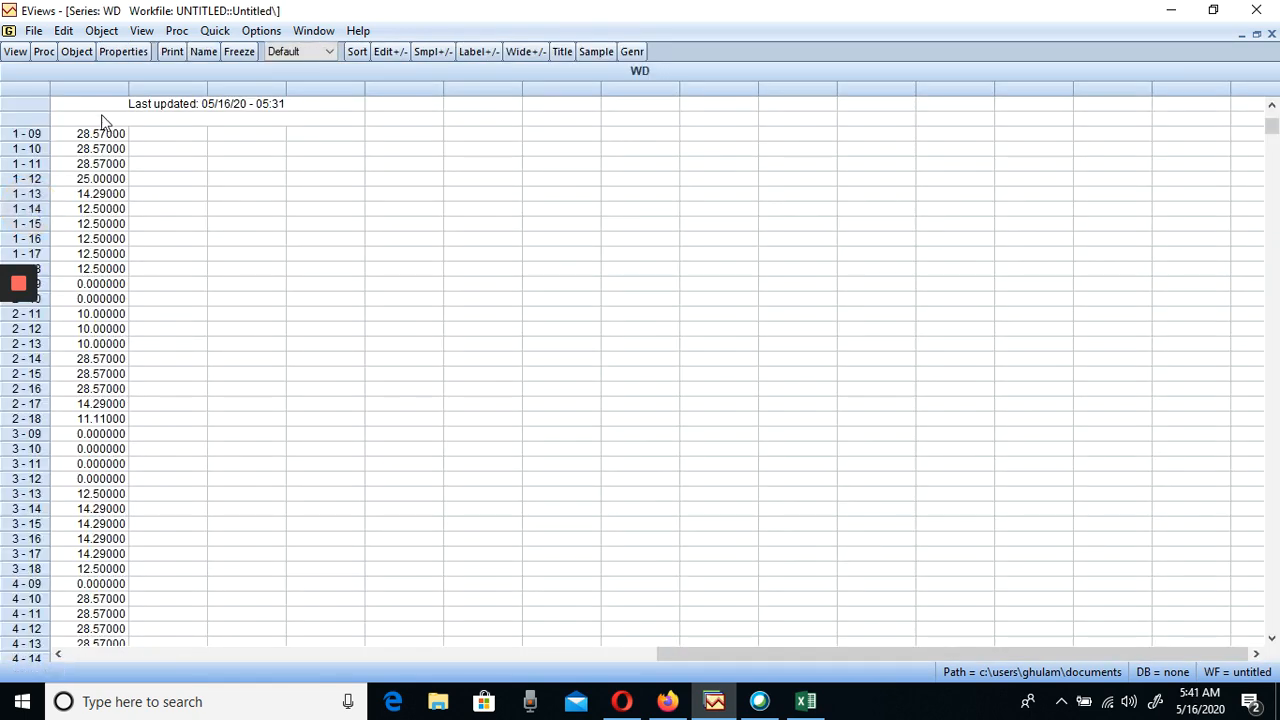
click(33, 34)
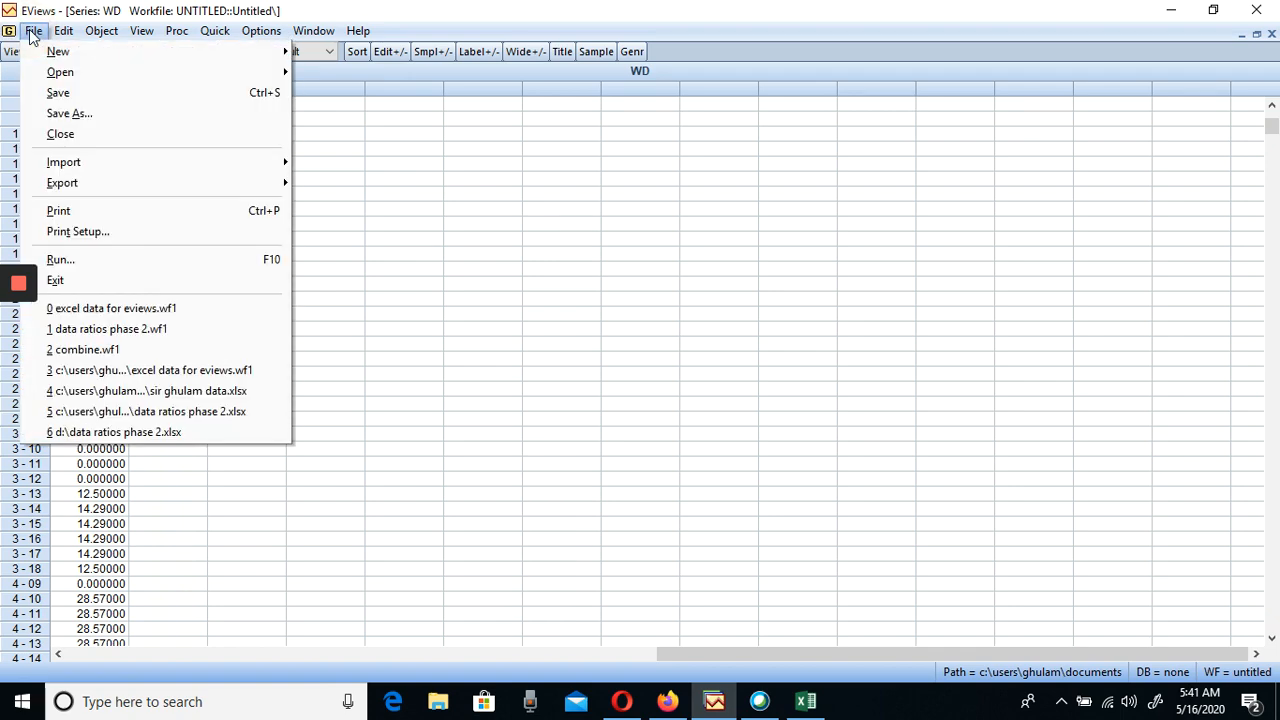
click(12, 58)
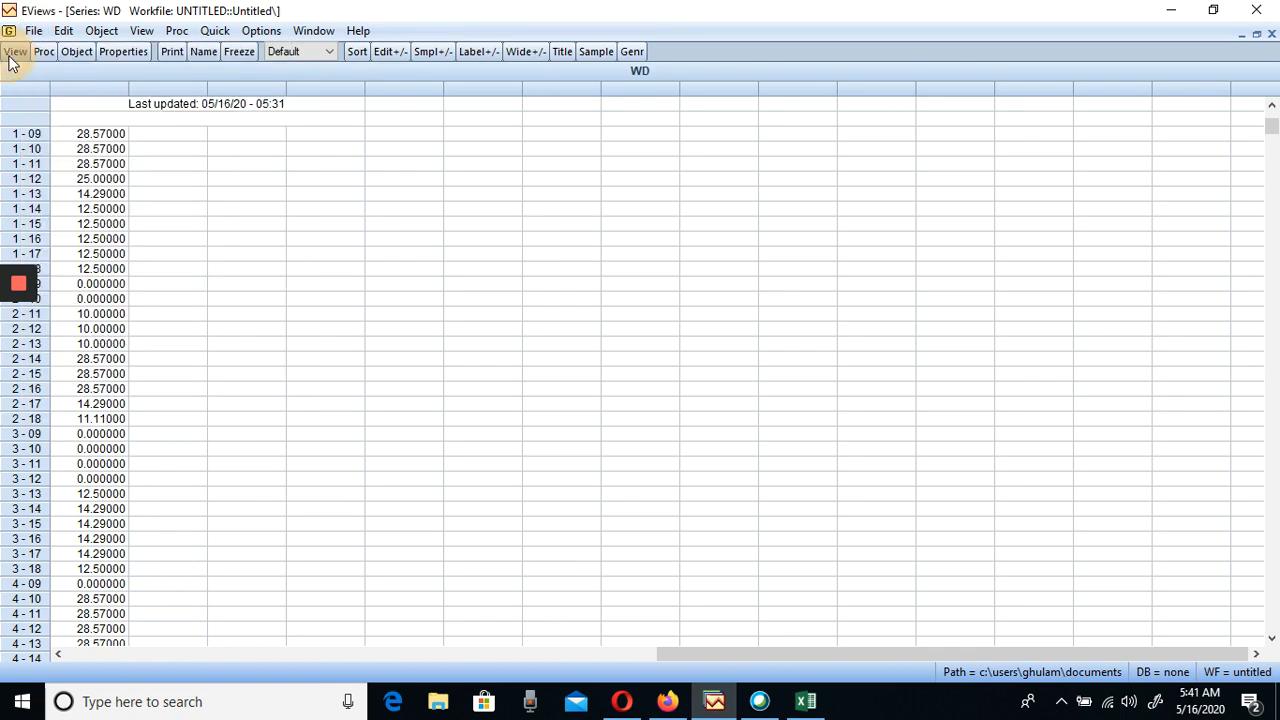
click(12, 60)
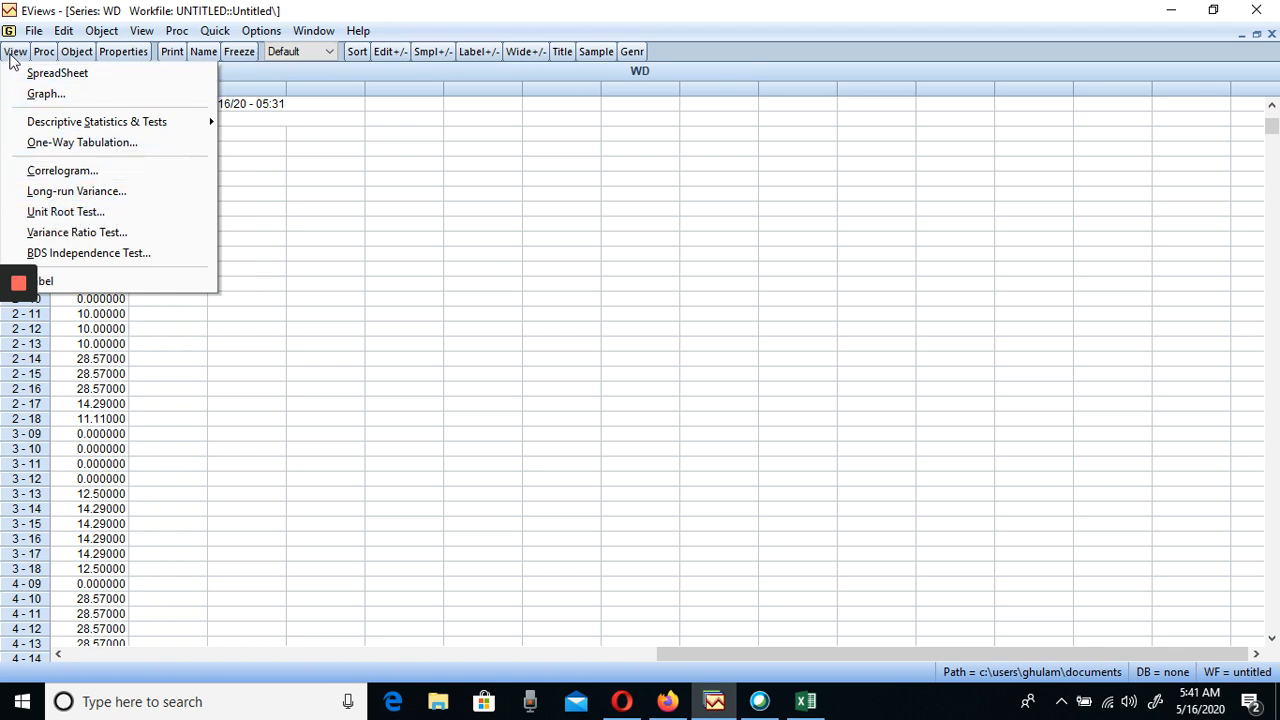
click(66, 212)
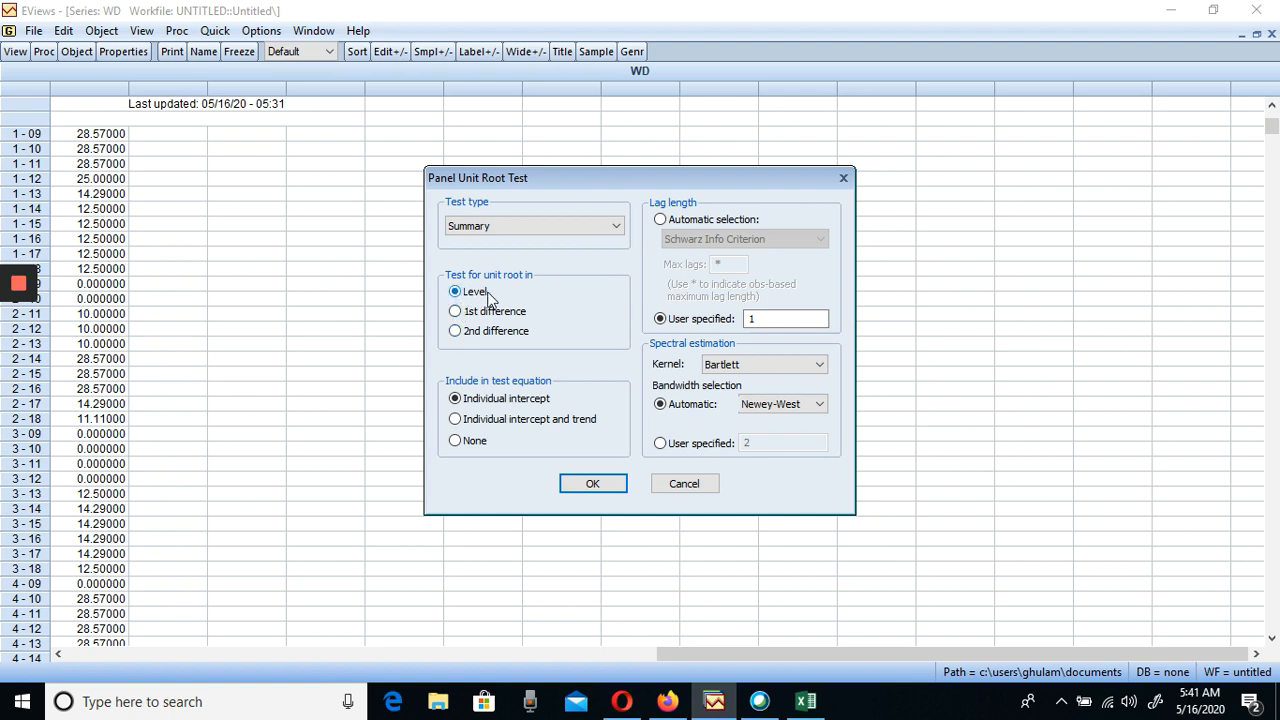
click(591, 486)
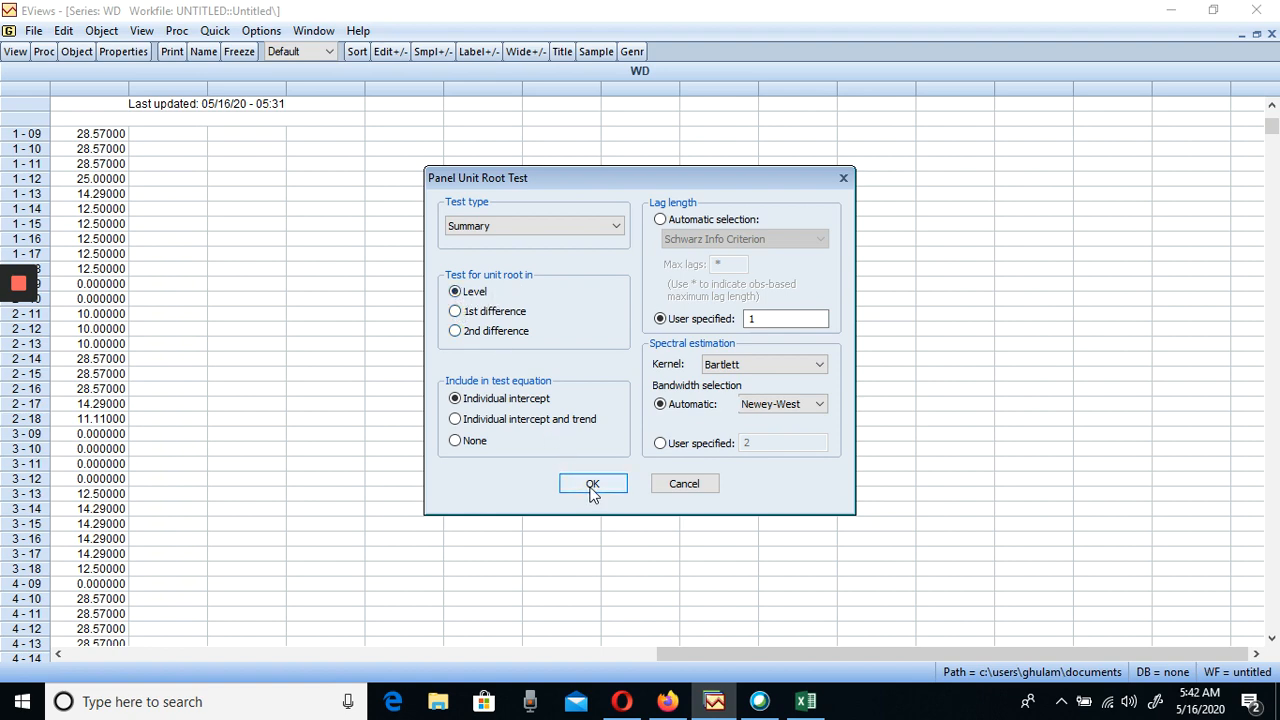
click(591, 486)
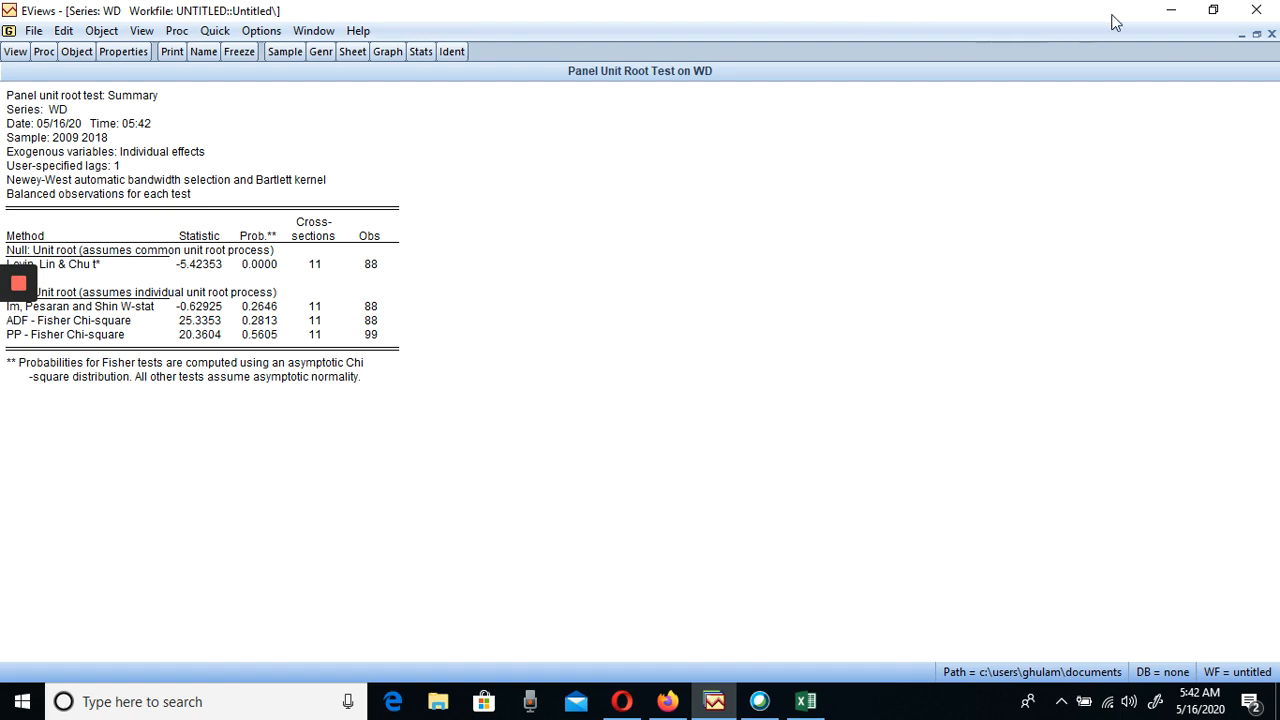
Try to copy part of the WD unit root test output with numbers formatted as they appear in the table
click(1210, 11)
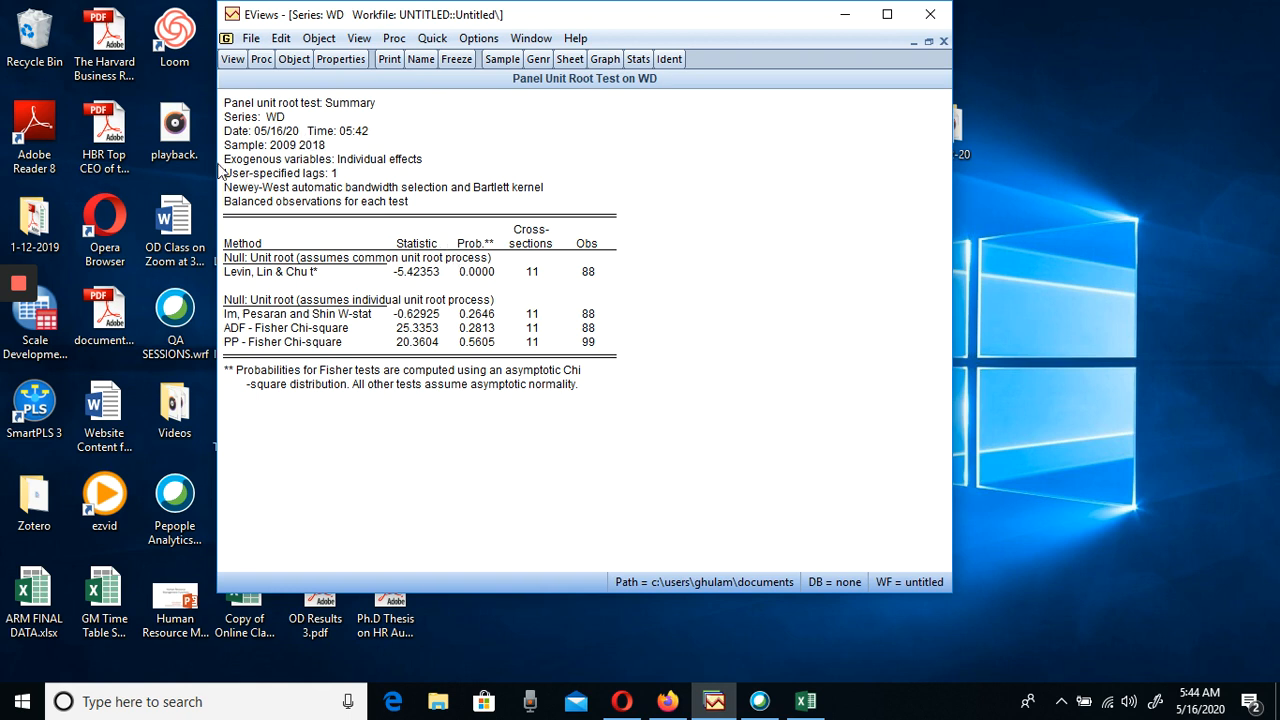
click(228, 106)
drag(228, 106, 270, 118)
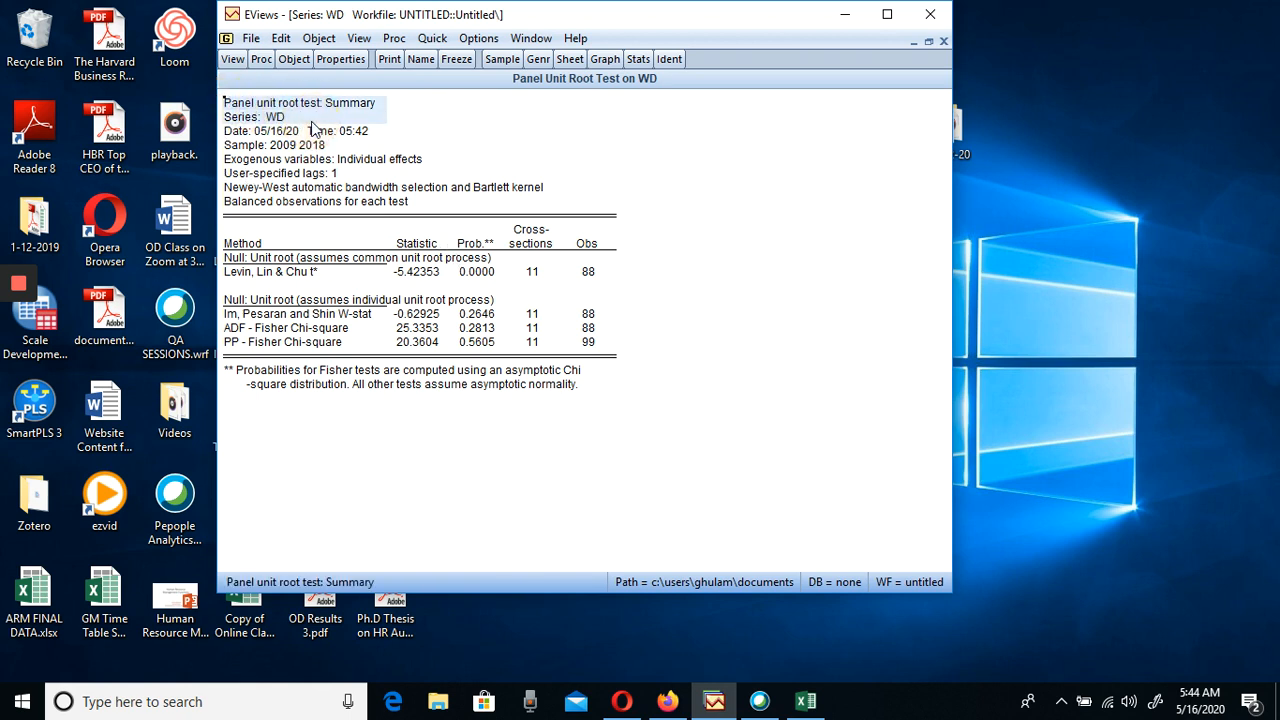
drag(595, 395, 380, 275)
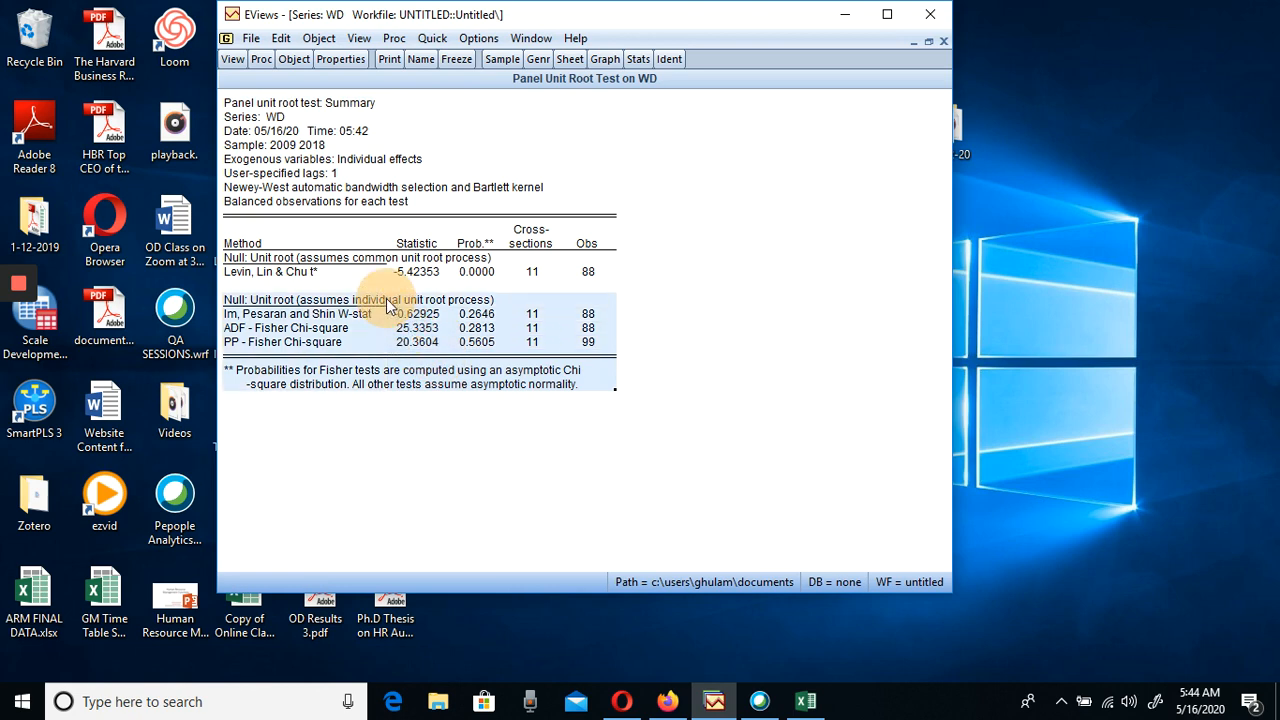
click(269, 203)
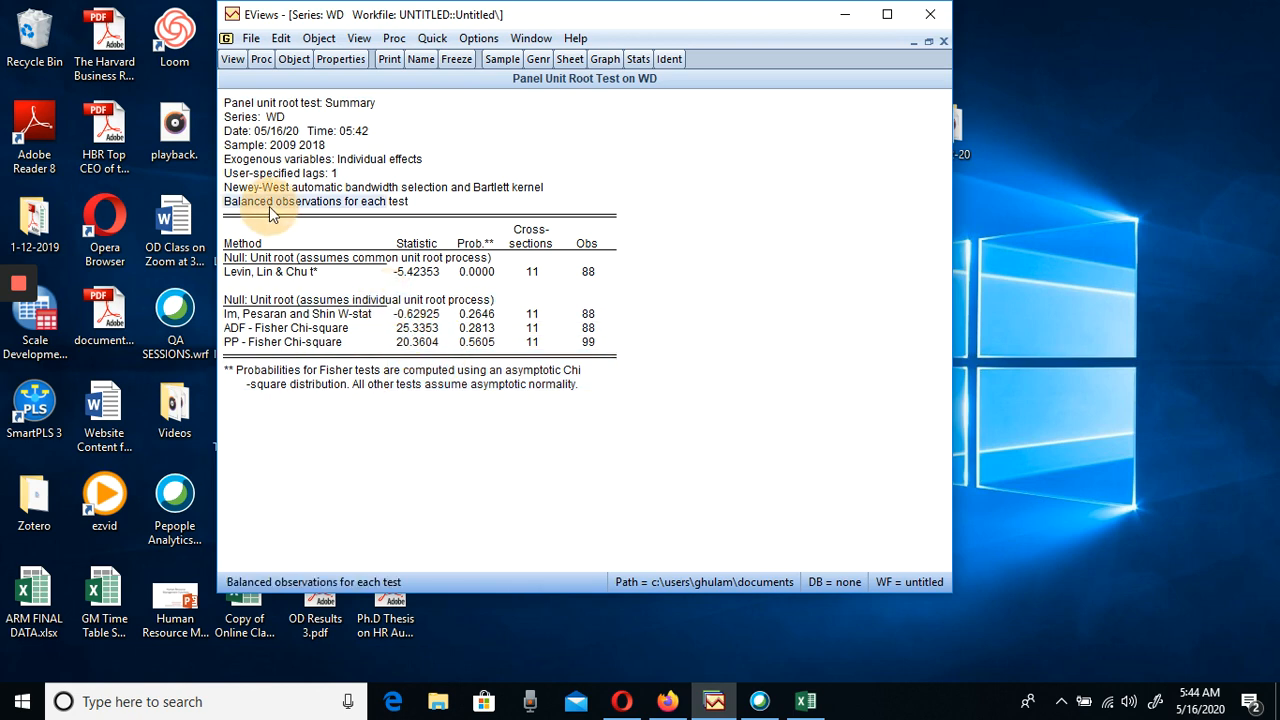
right_click(269, 206)
click(307, 222)
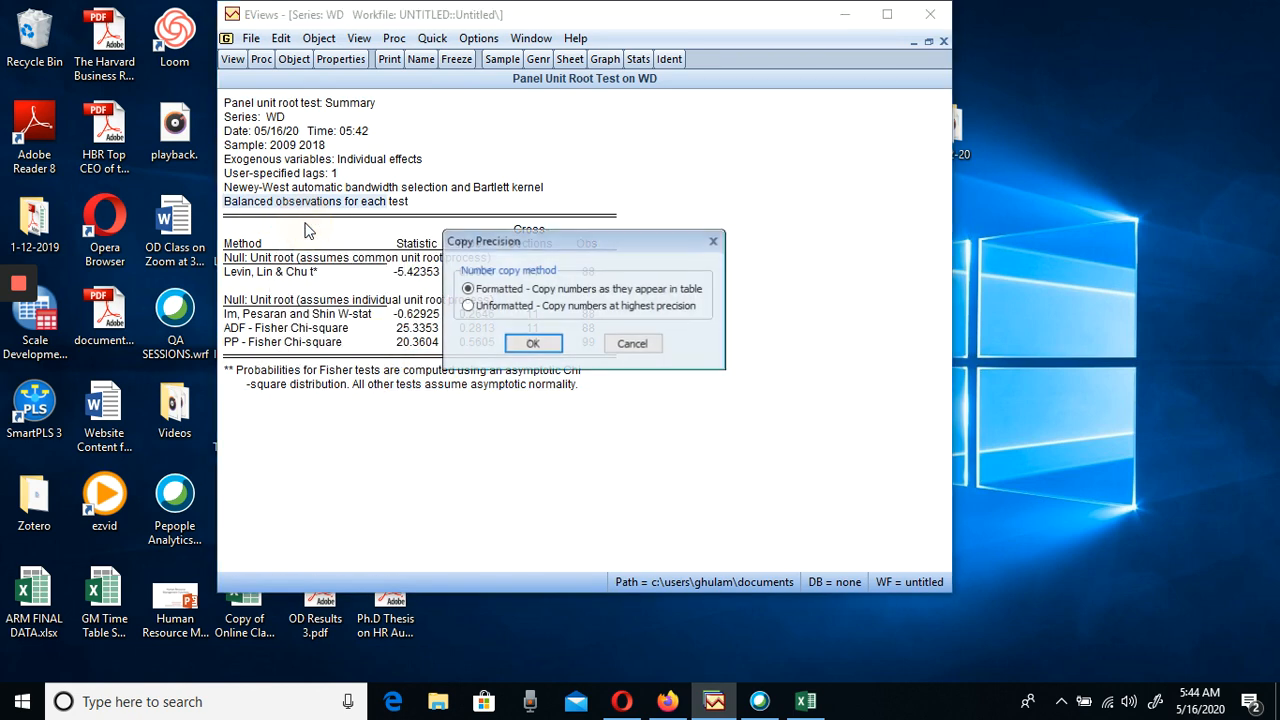
click(527, 345)
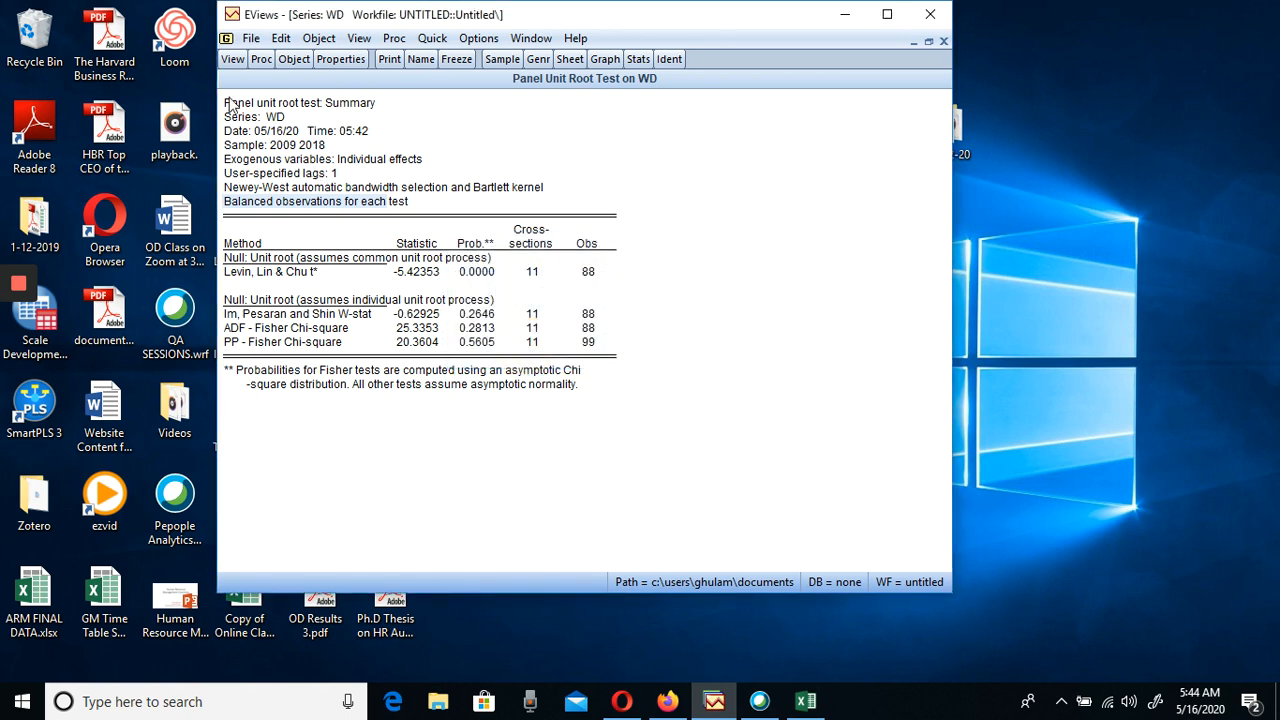
Copy the entire WD unit root test output, from its title to the footnote, with numbers formatted as they appear in the table
drag(230, 108, 614, 440)
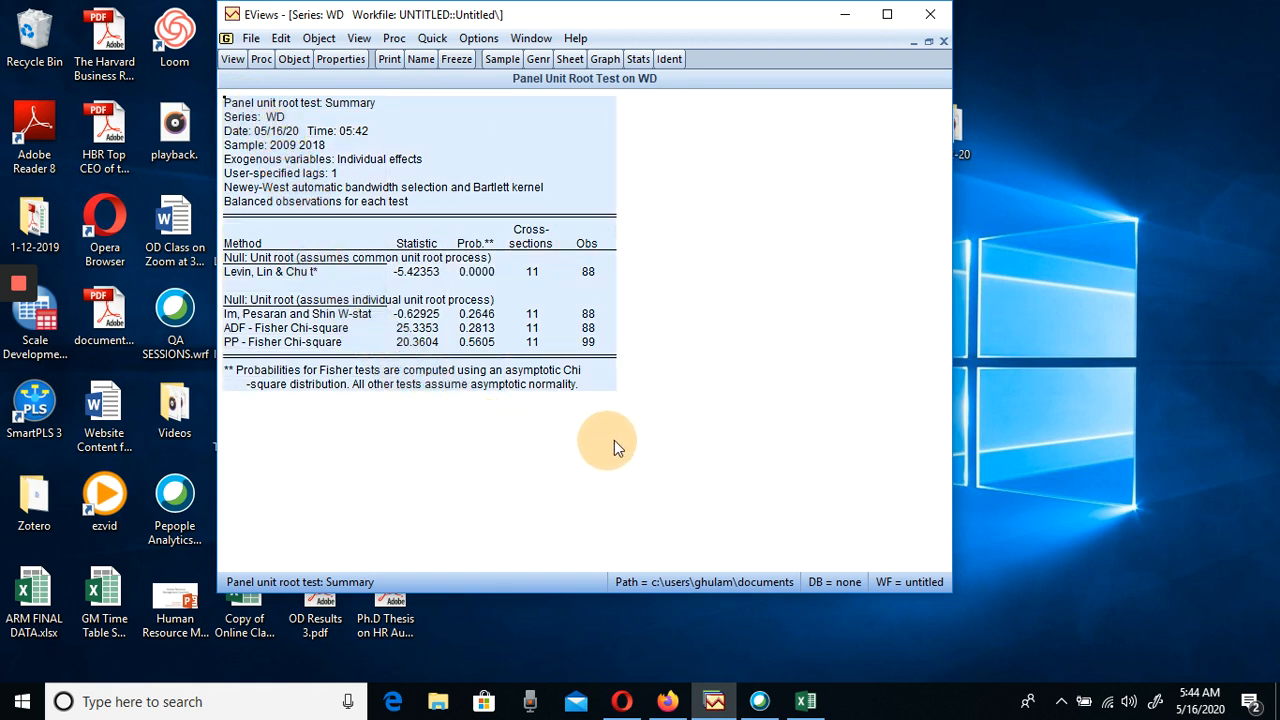
right_click(487, 281)
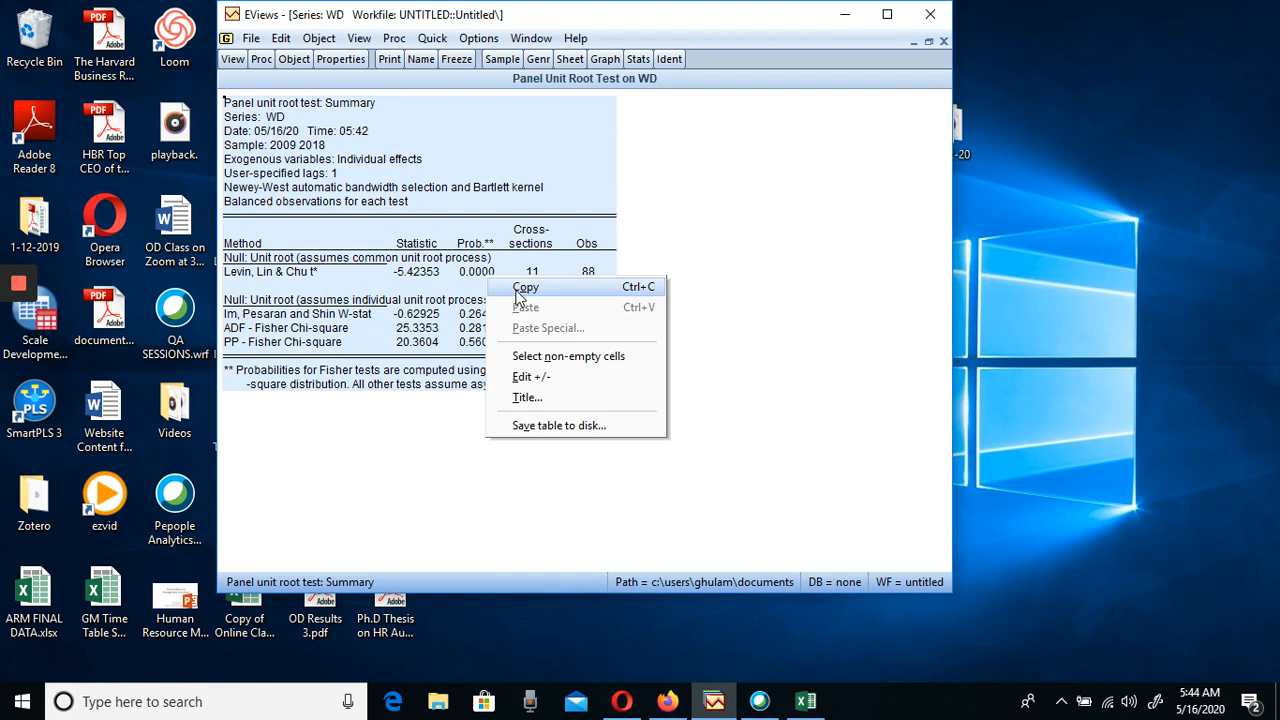
click(518, 287)
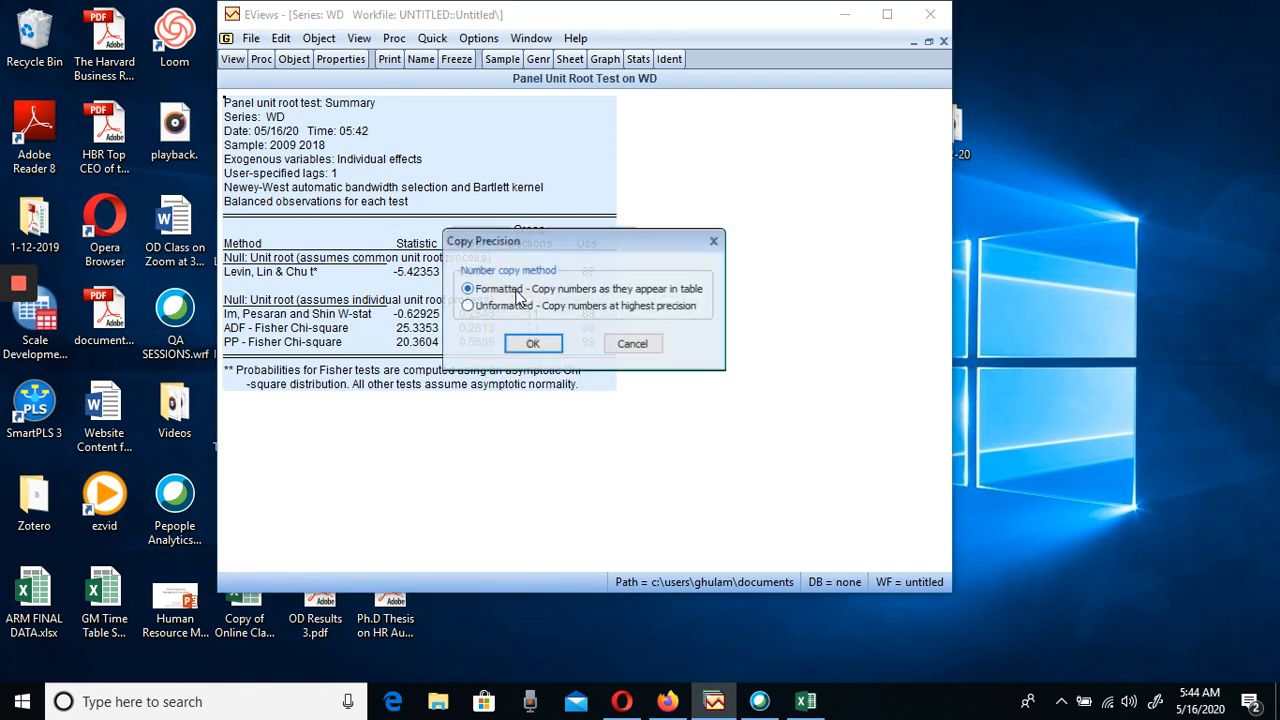
click(532, 343)
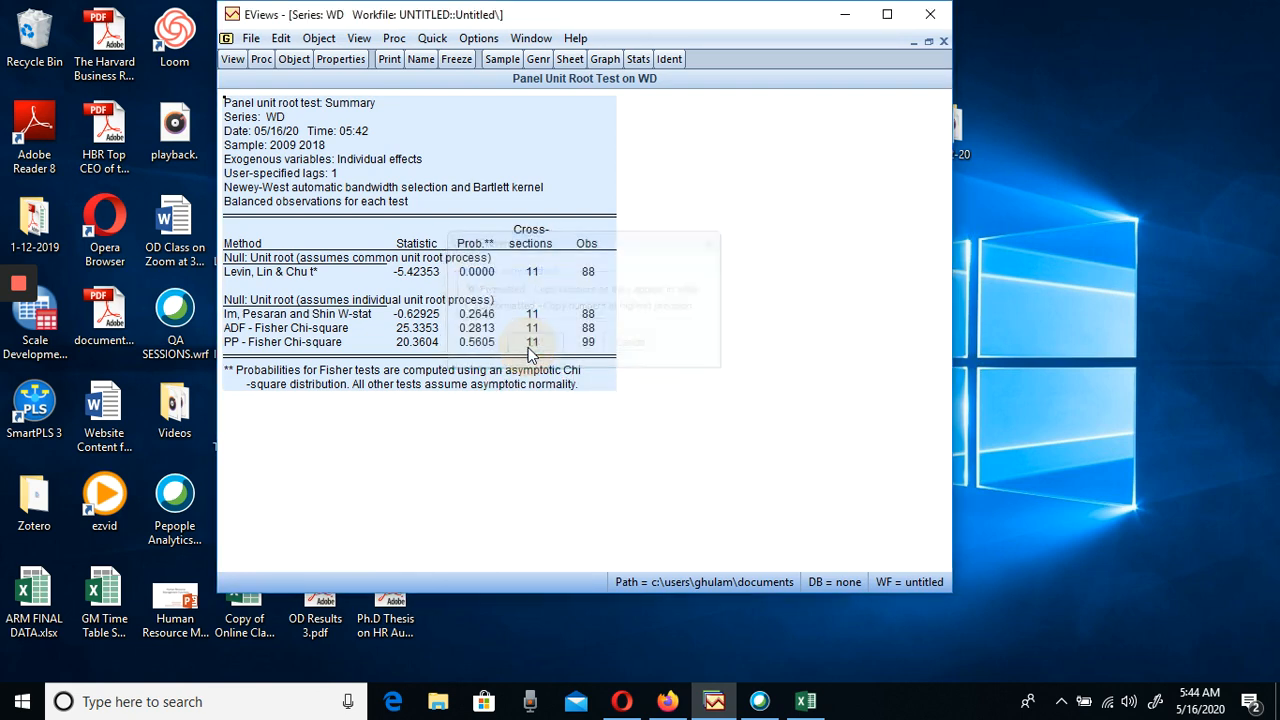
Launch Word 2016, dismiss the Office activation wizard and create a blank document
click(202, 702)
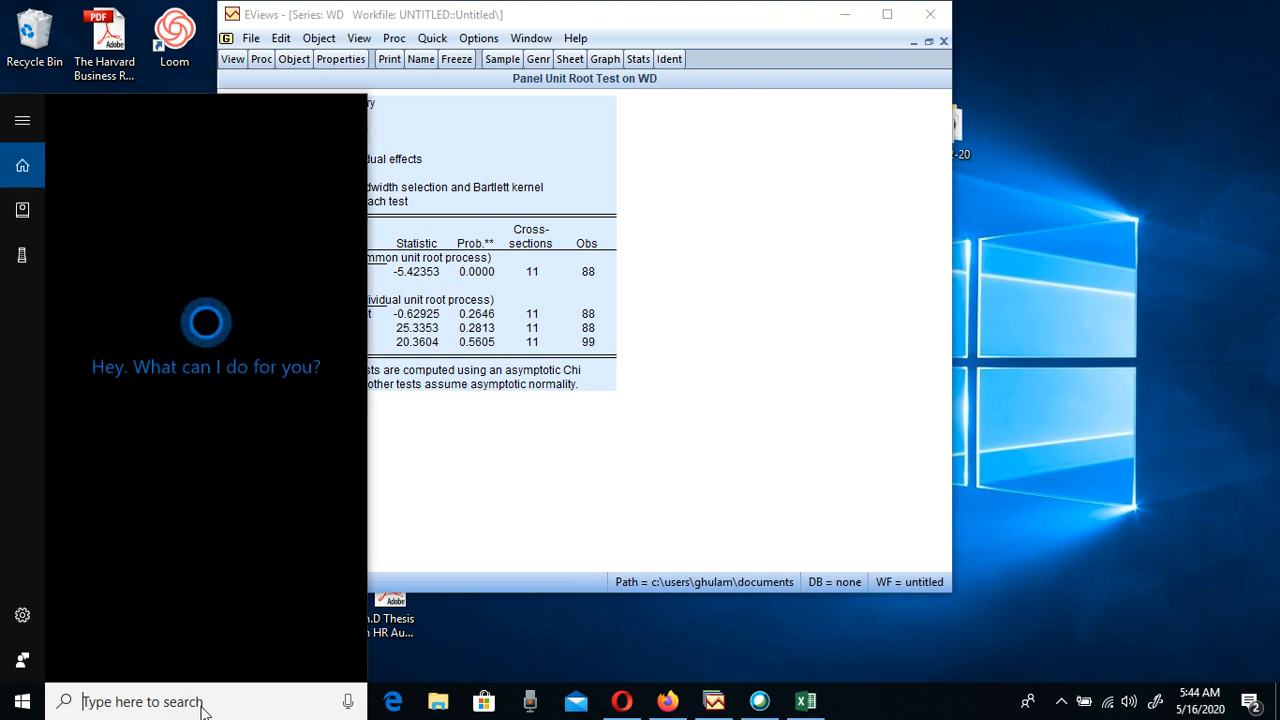
text(WORD)
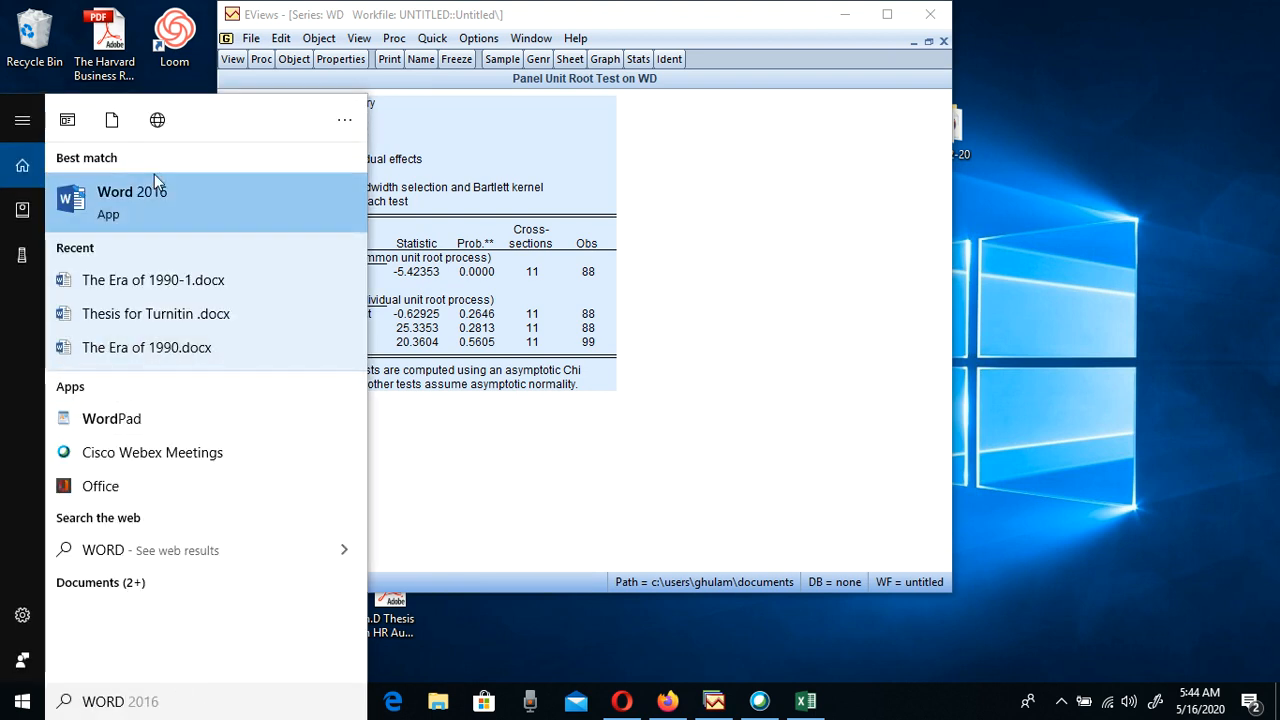
click(155, 195)
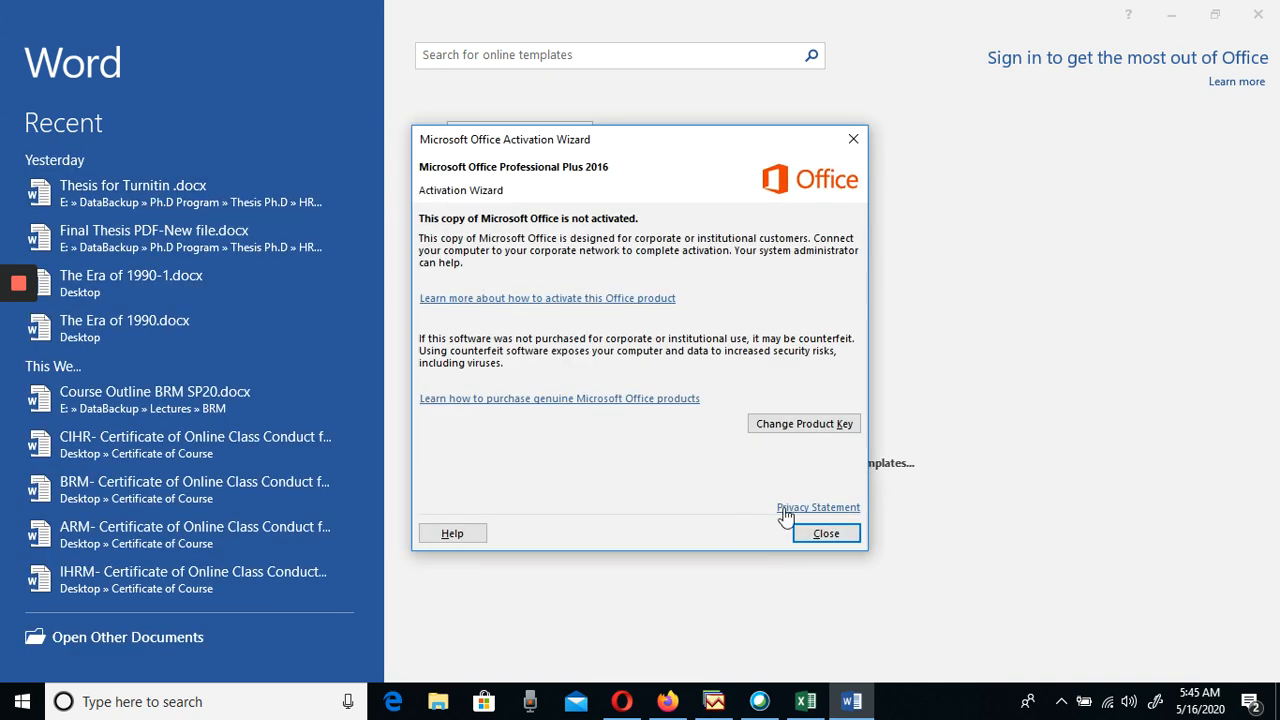
click(828, 536)
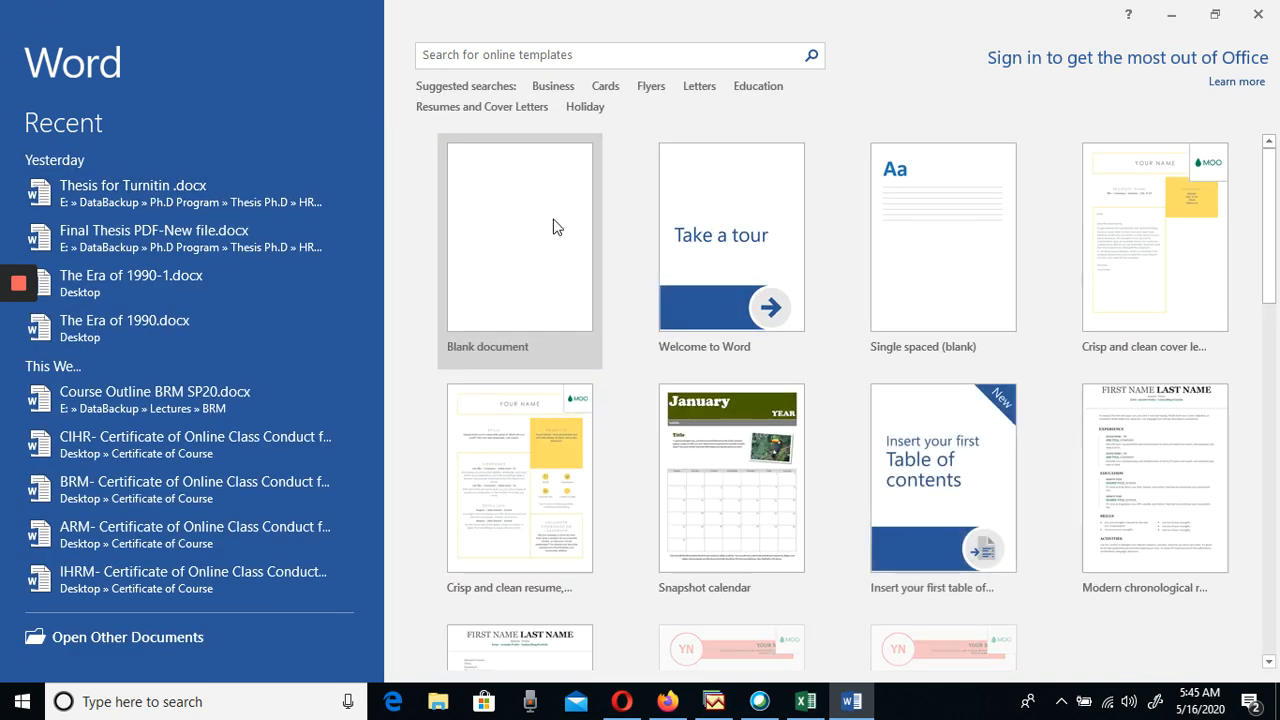
click(537, 215)
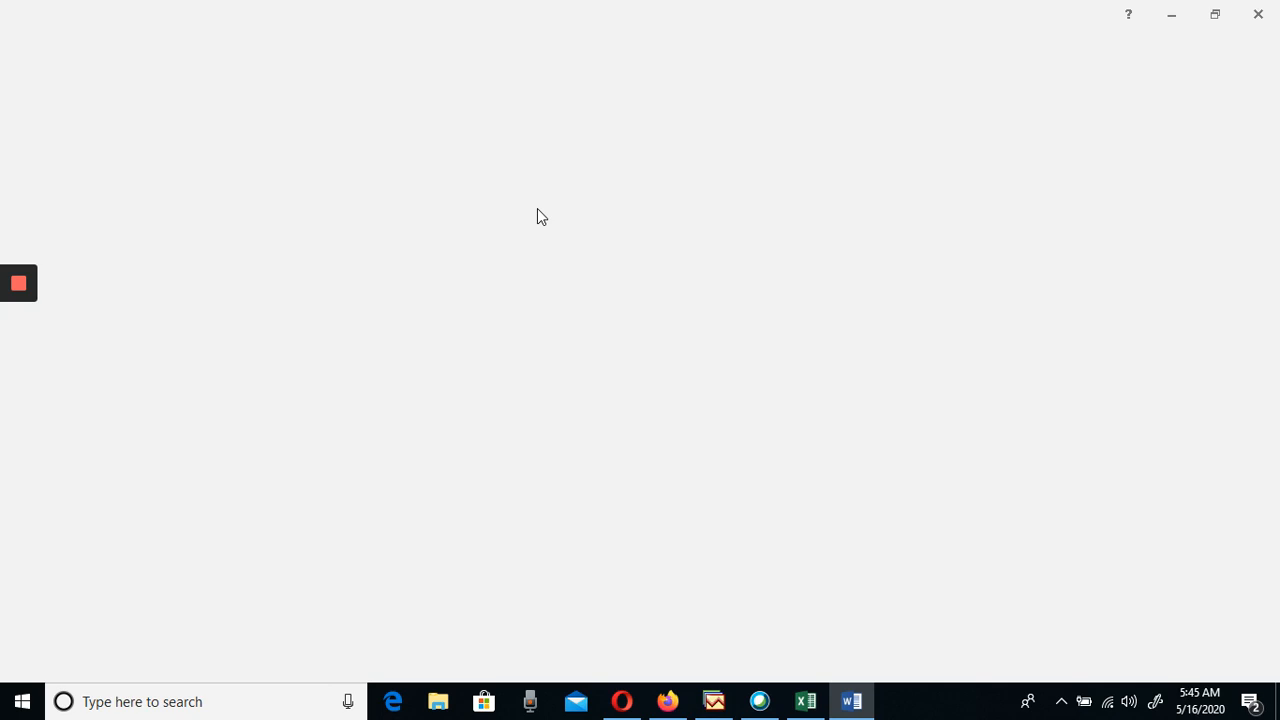
mouse_move(855, 704)
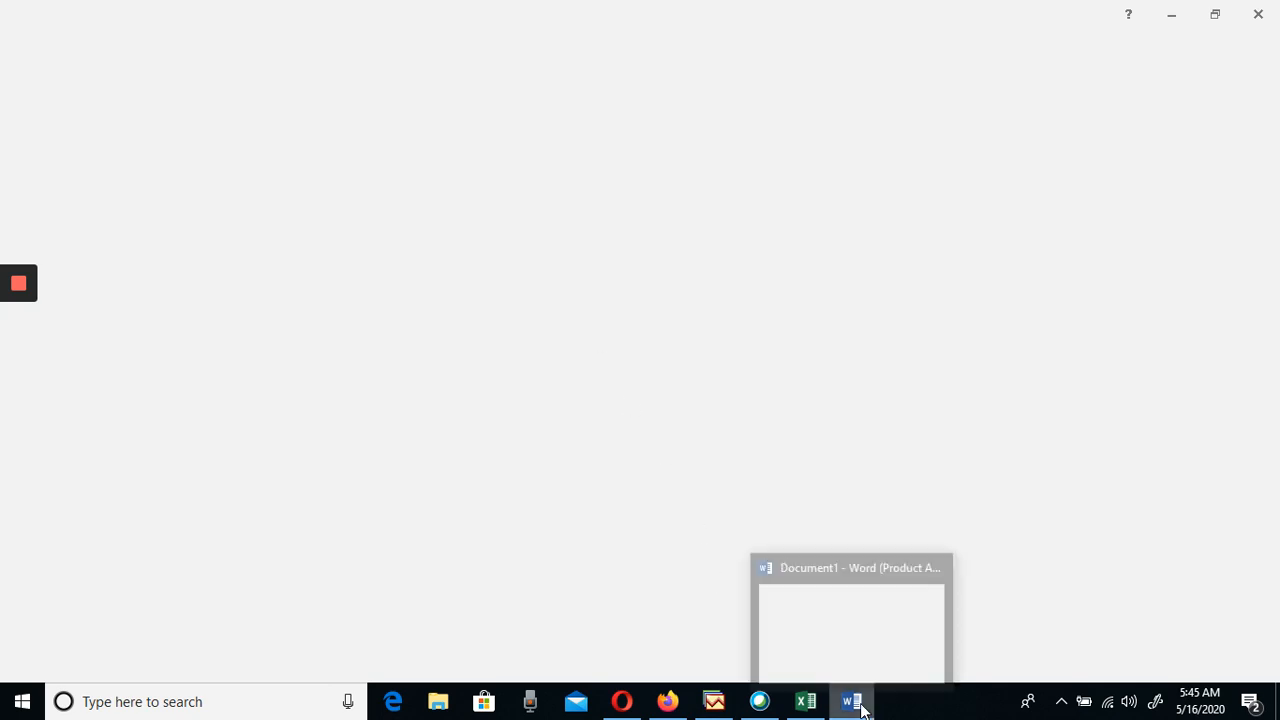
click(834, 634)
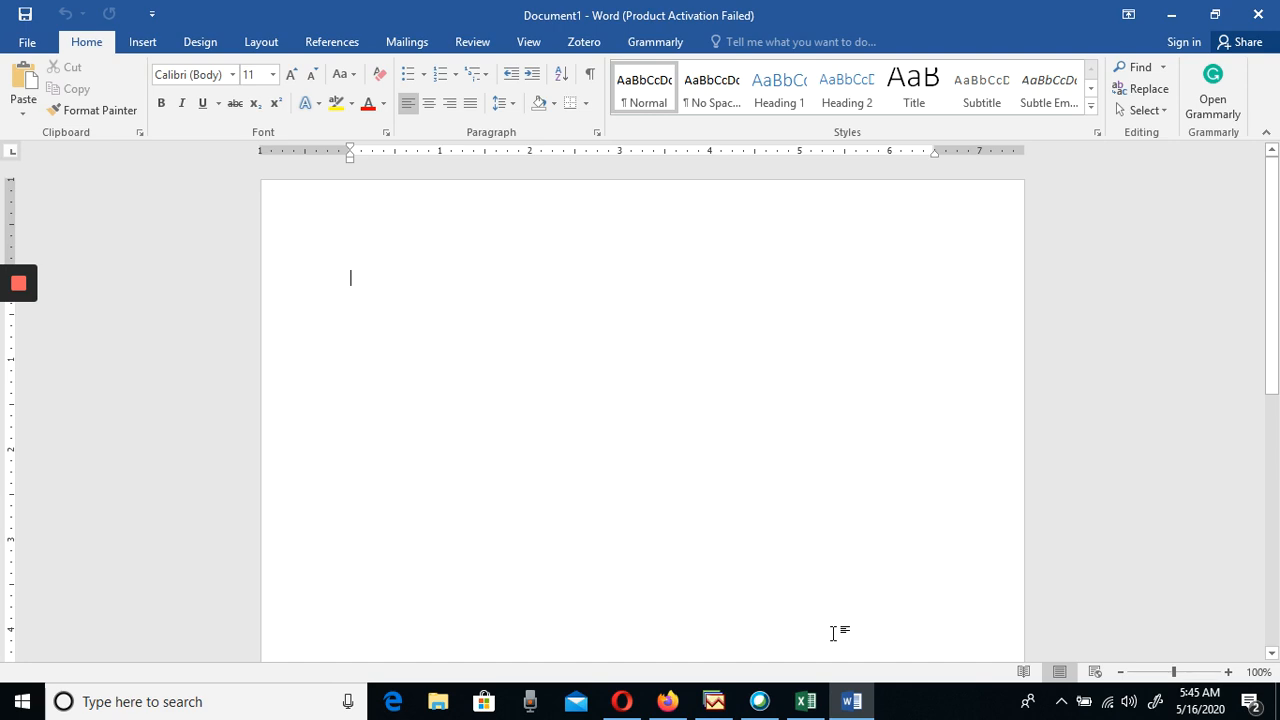
Paste the copied WD unit root test results into the blank document with Merge Formatting and look through the pasted table
text(v)
key(BackSpace)
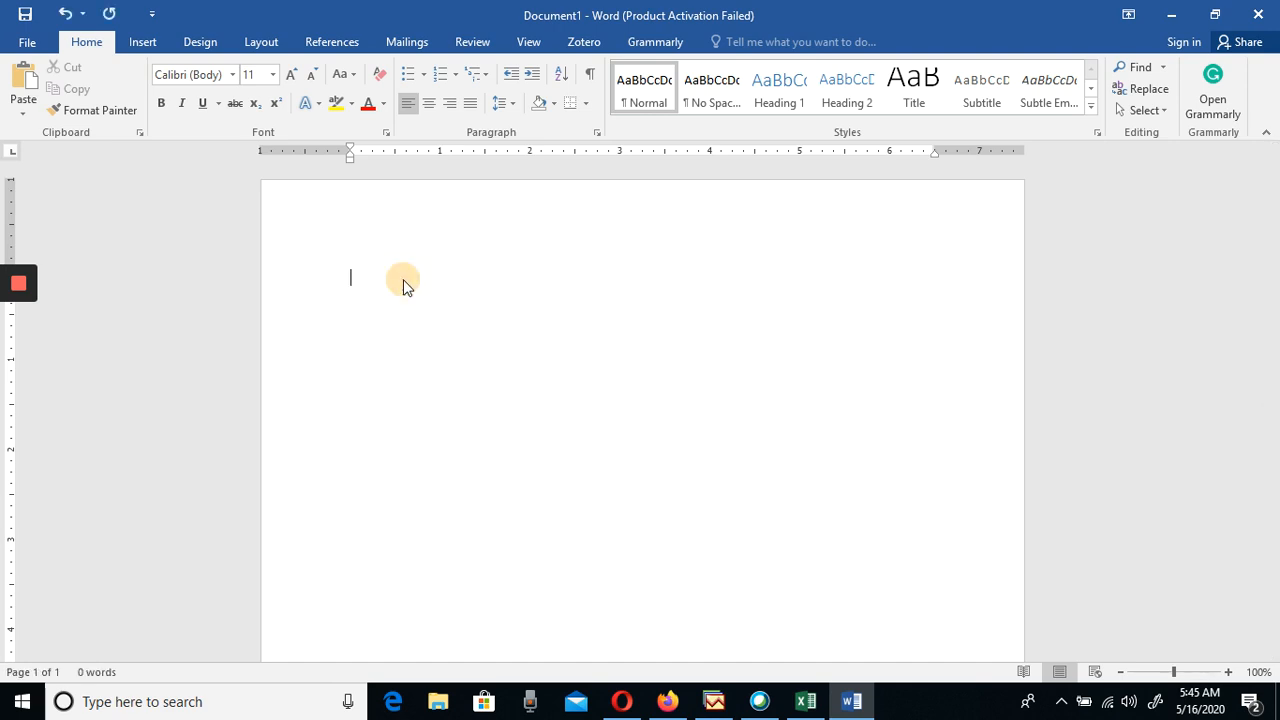
right_click(403, 279)
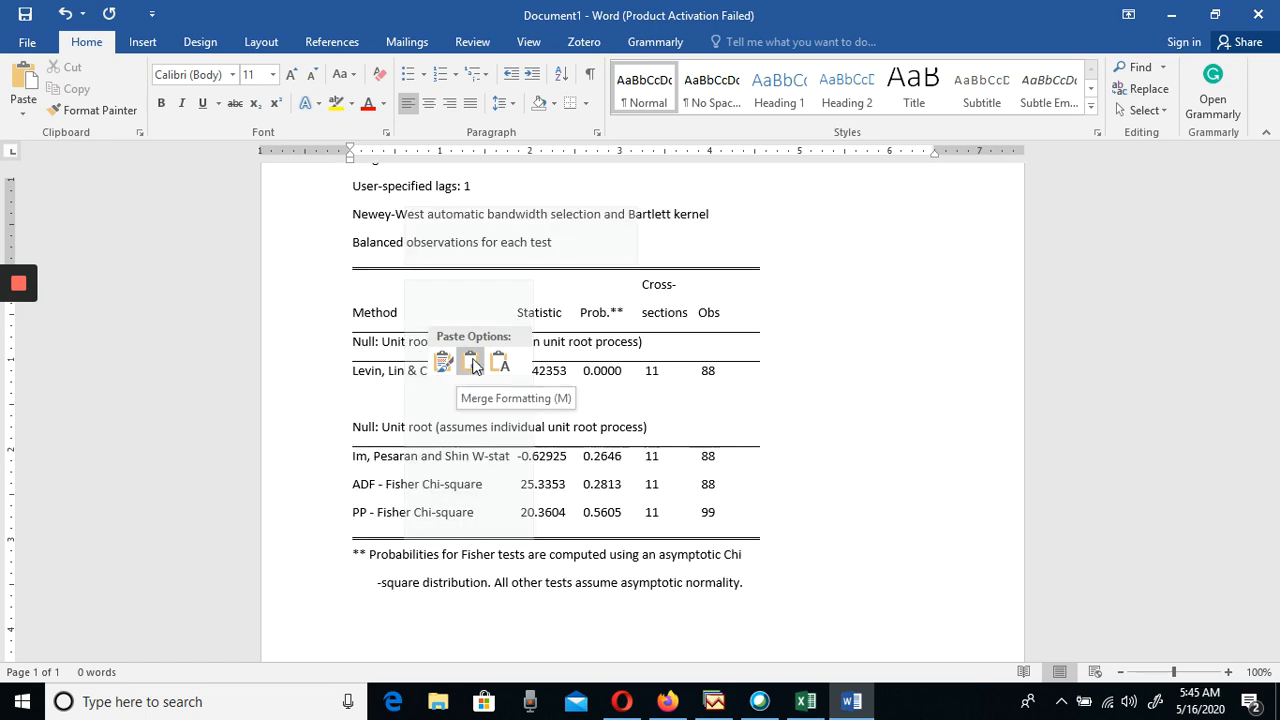
click(473, 366)
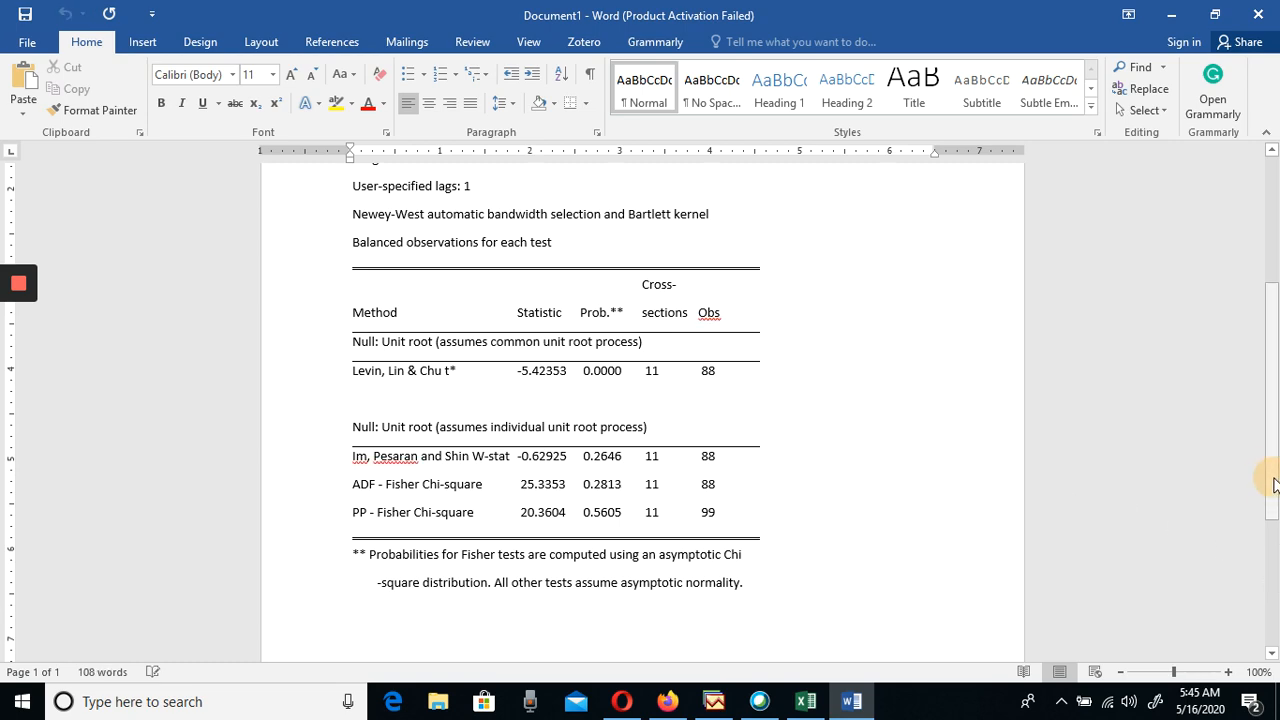
drag(1273, 488, 1266, 362)
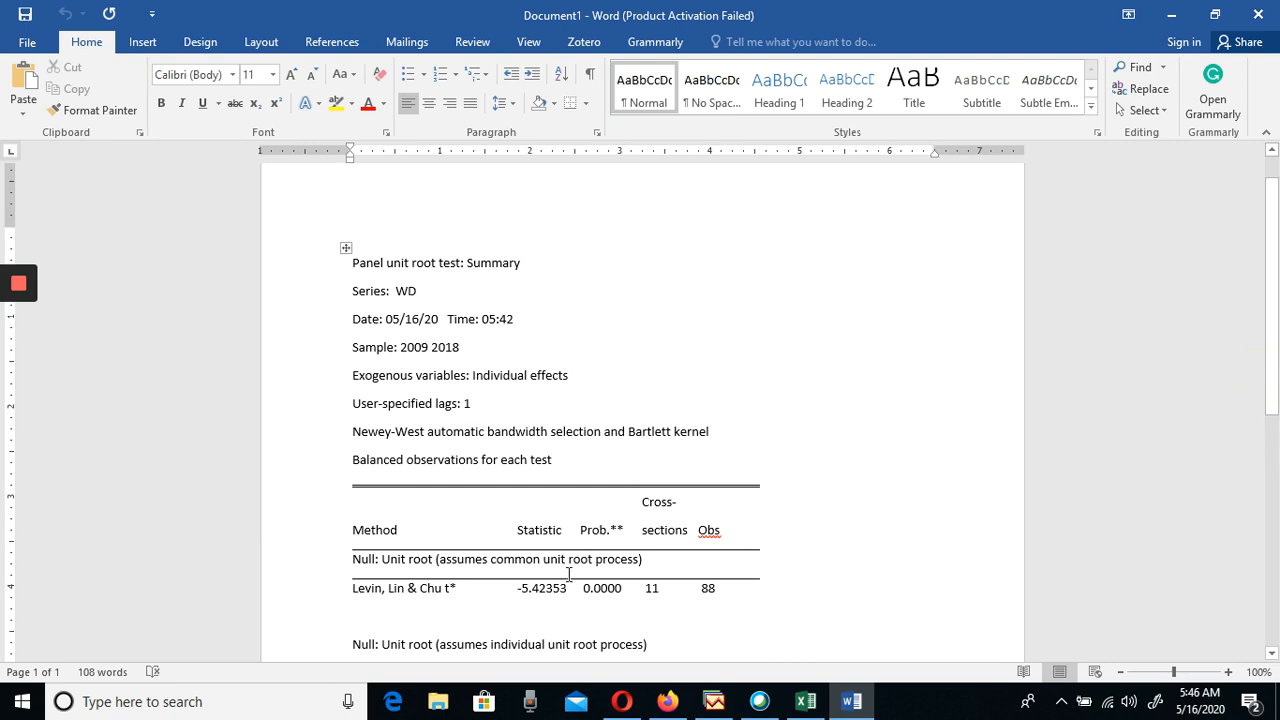
drag(1273, 288, 1276, 433)
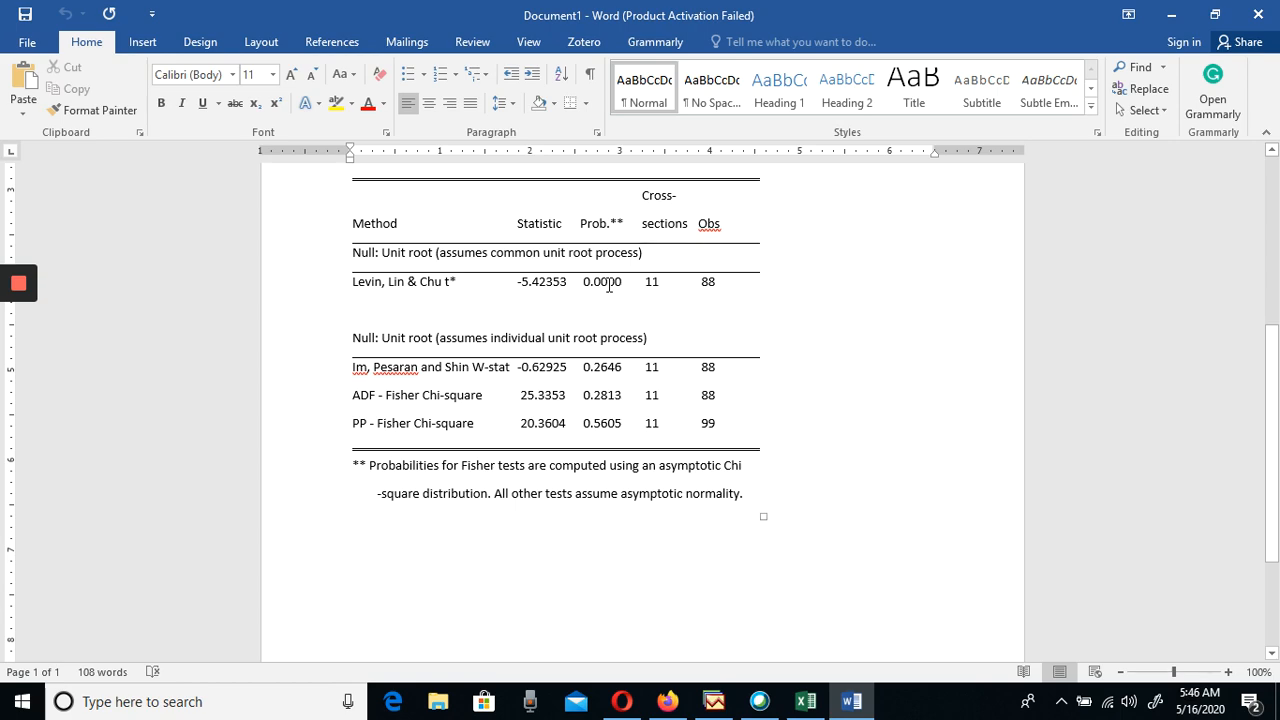
Switch from Word to EViews, maximize its window and minimize the WD test output to return to the workfile
click(1170, 28)
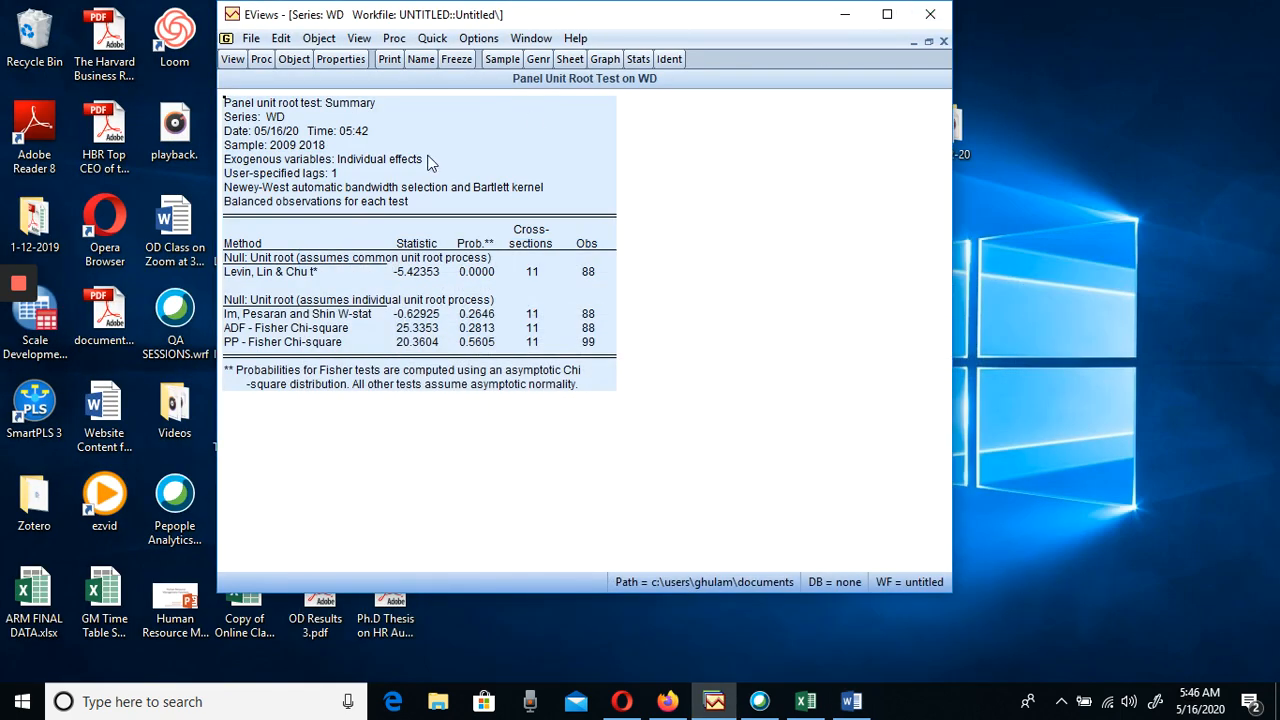
click(887, 15)
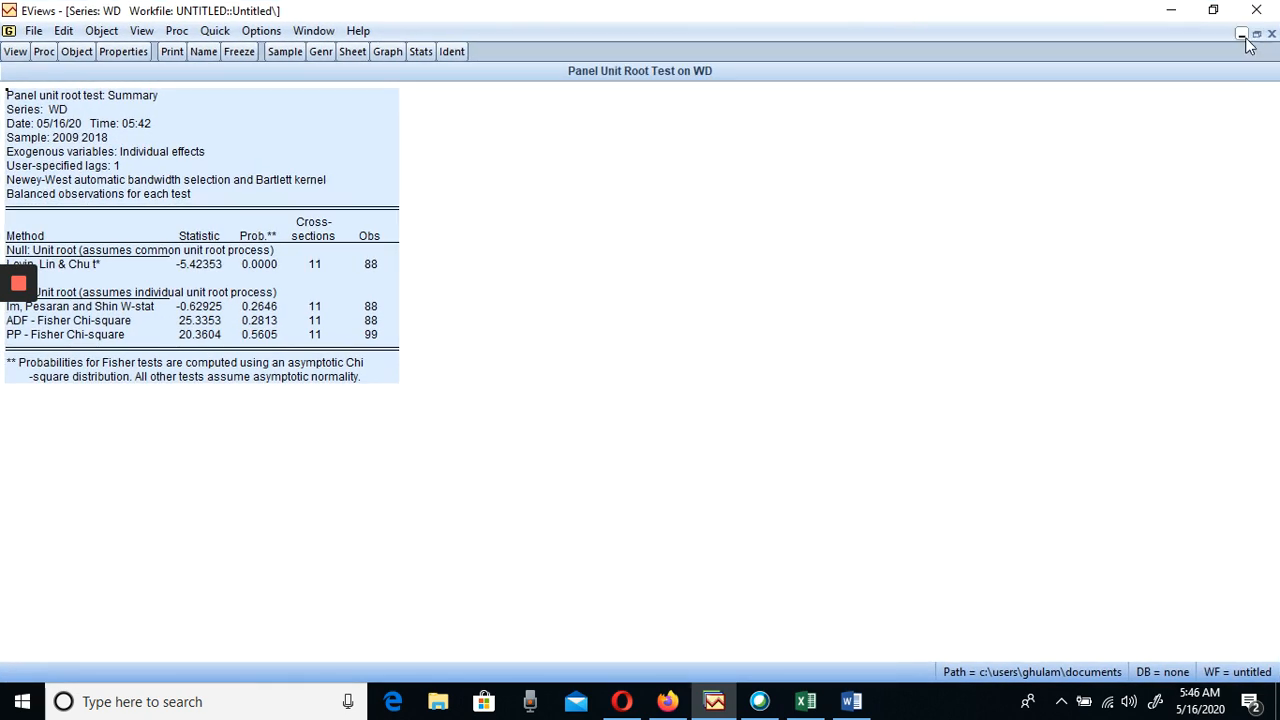
click(1242, 35)
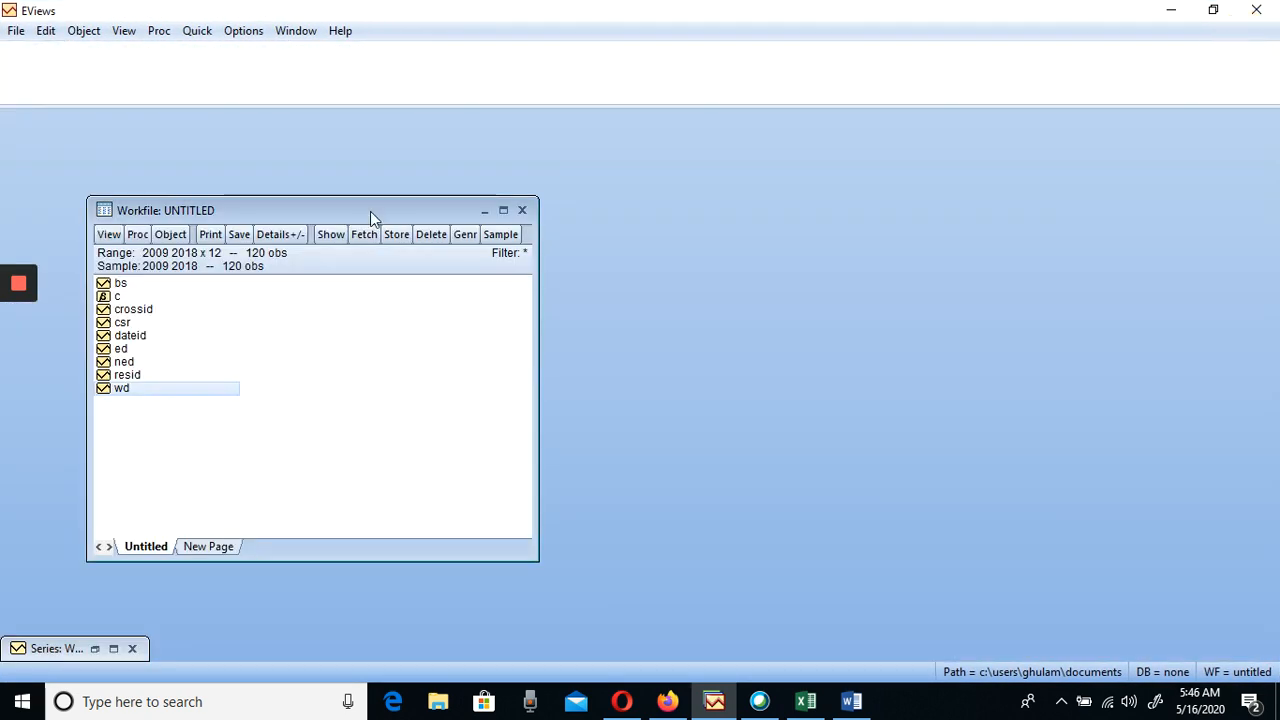
Run the summary panel unit root test on NED at level with individual intercept and 1 lag, and minimize its output
double_click(124, 362)
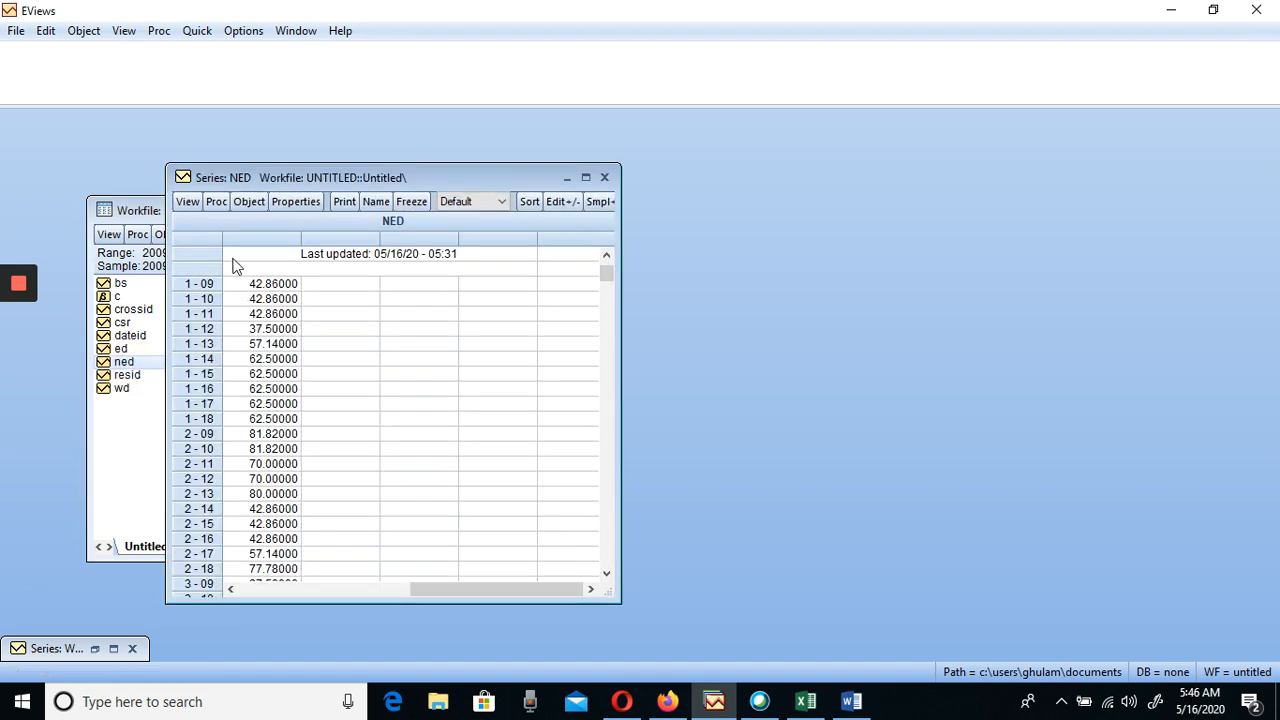
click(188, 201)
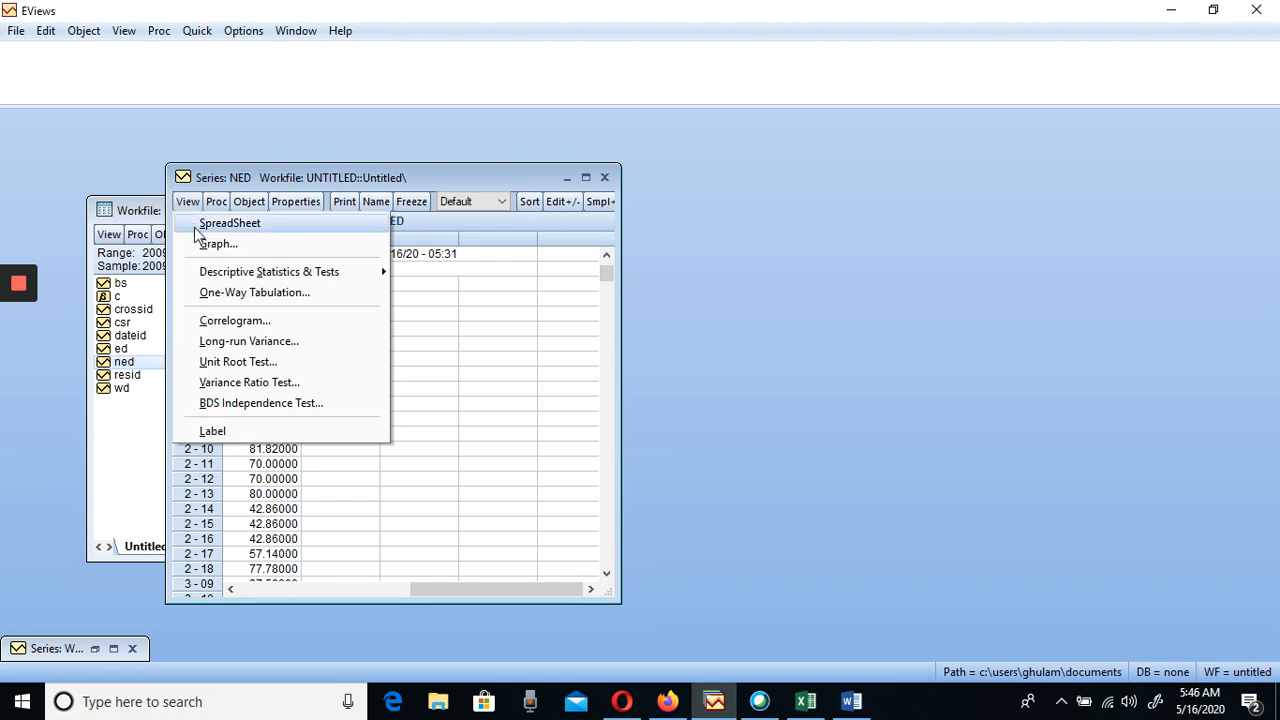
click(237, 362)
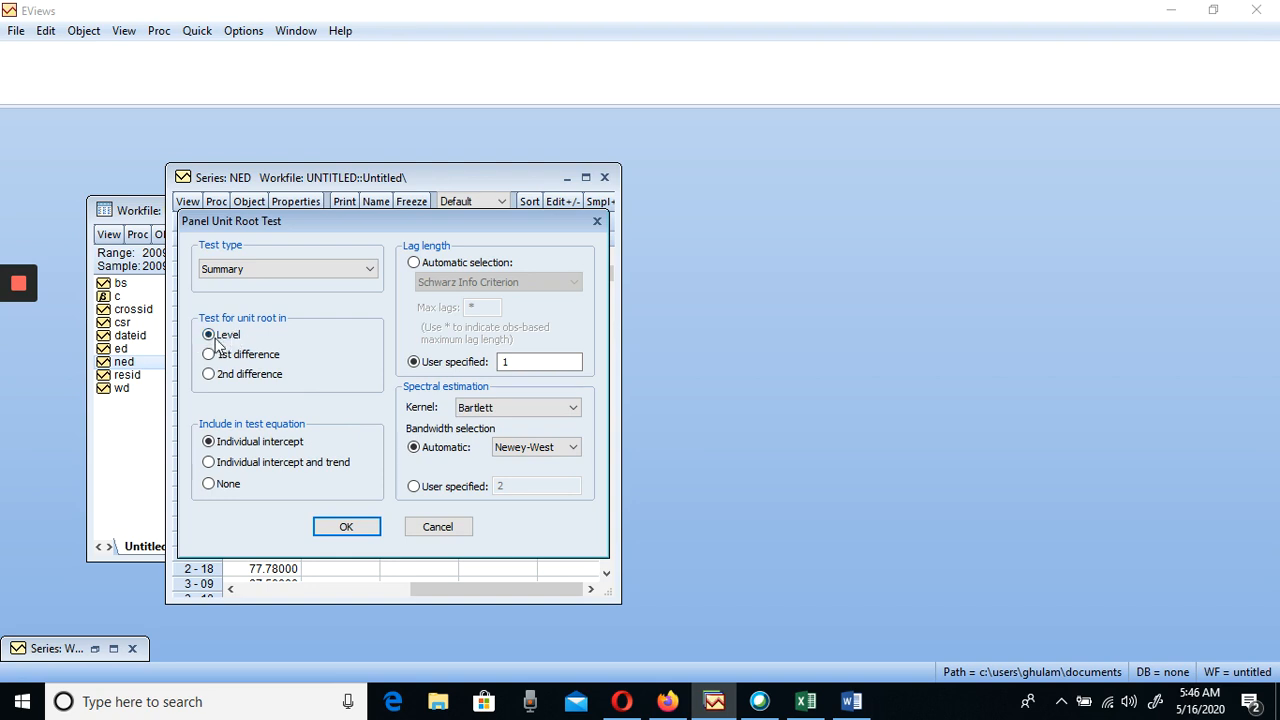
click(350, 527)
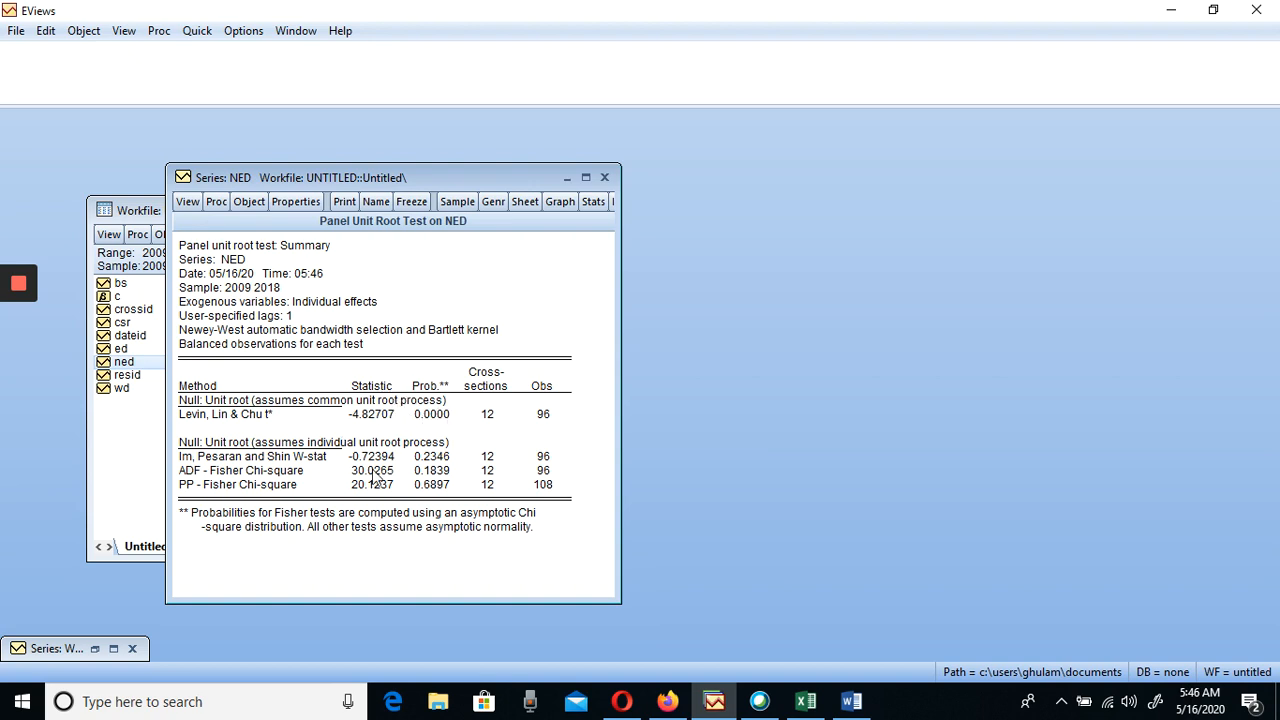
click(567, 178)
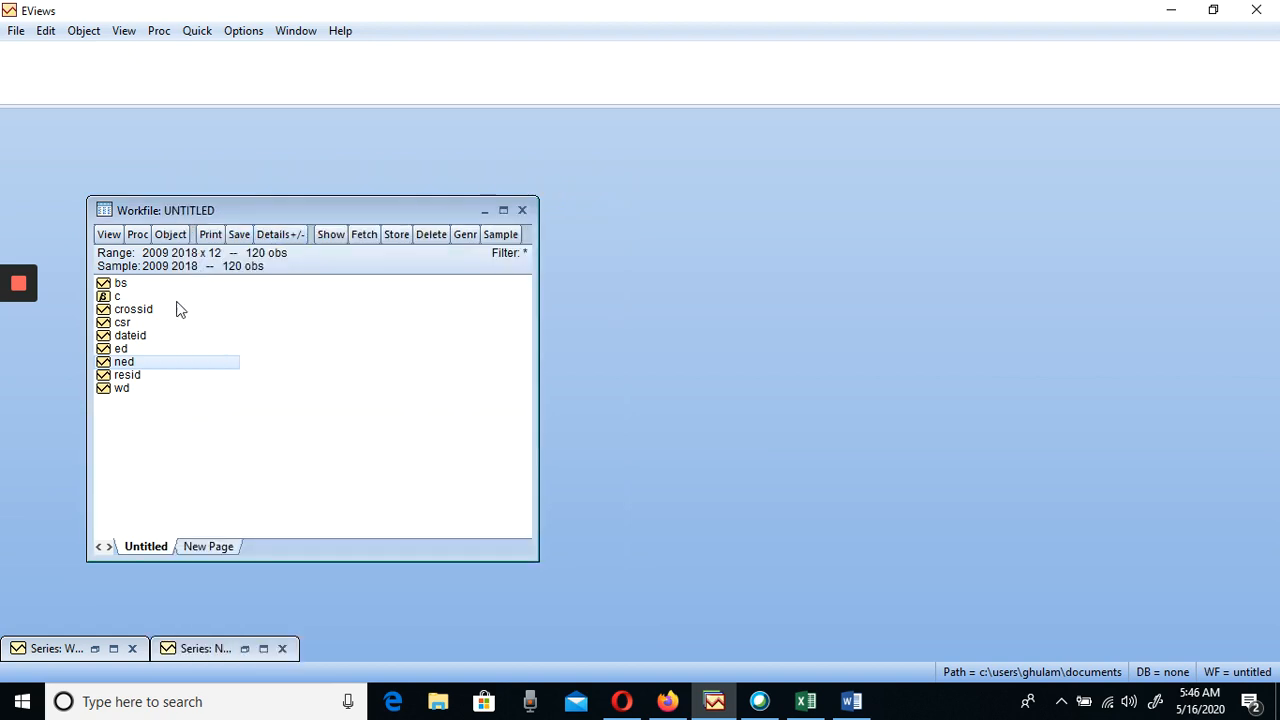
Run the summary panel unit root test on ED at level with individual intercept and 1 lag, check the probabilities and close it
click(130, 348)
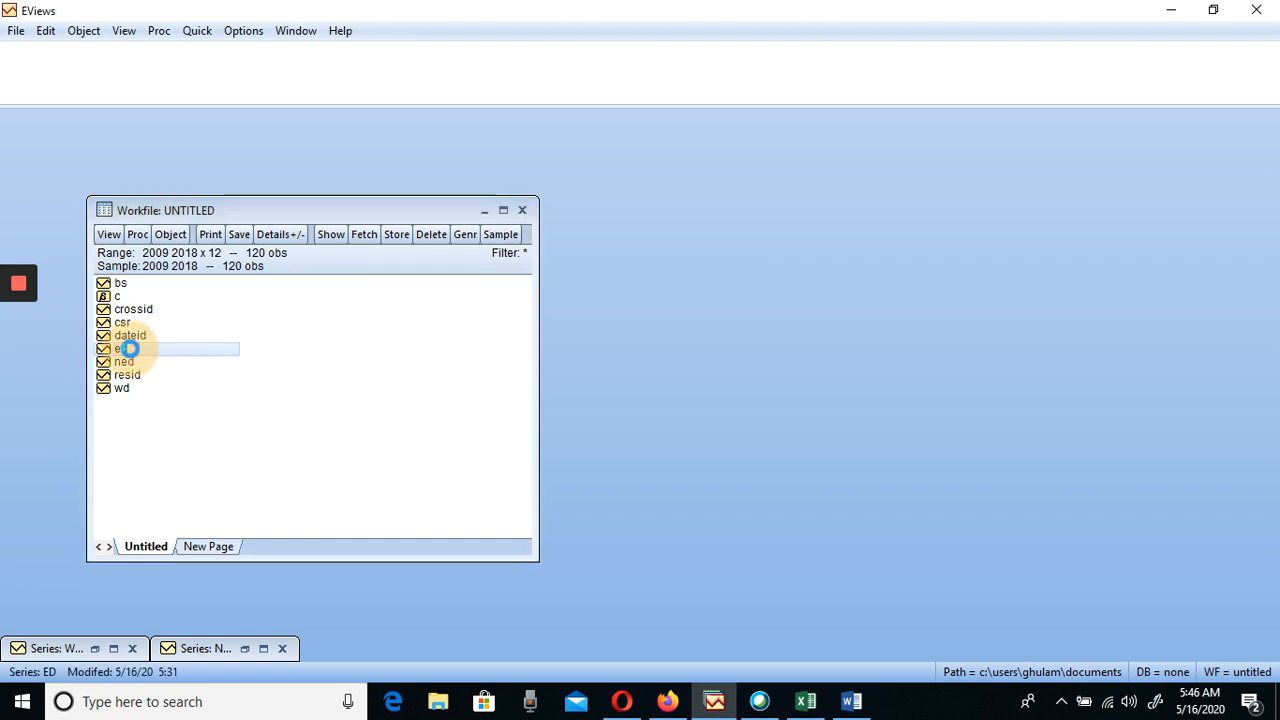
double_click(130, 348)
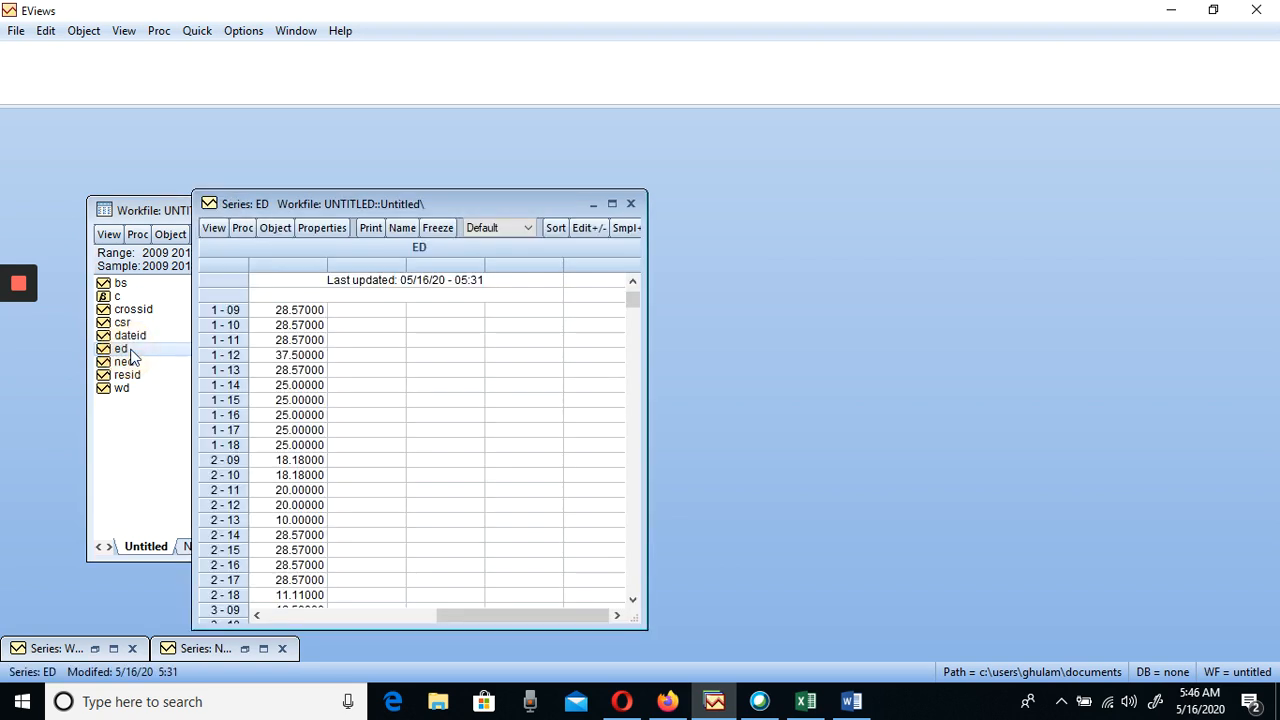
click(211, 229)
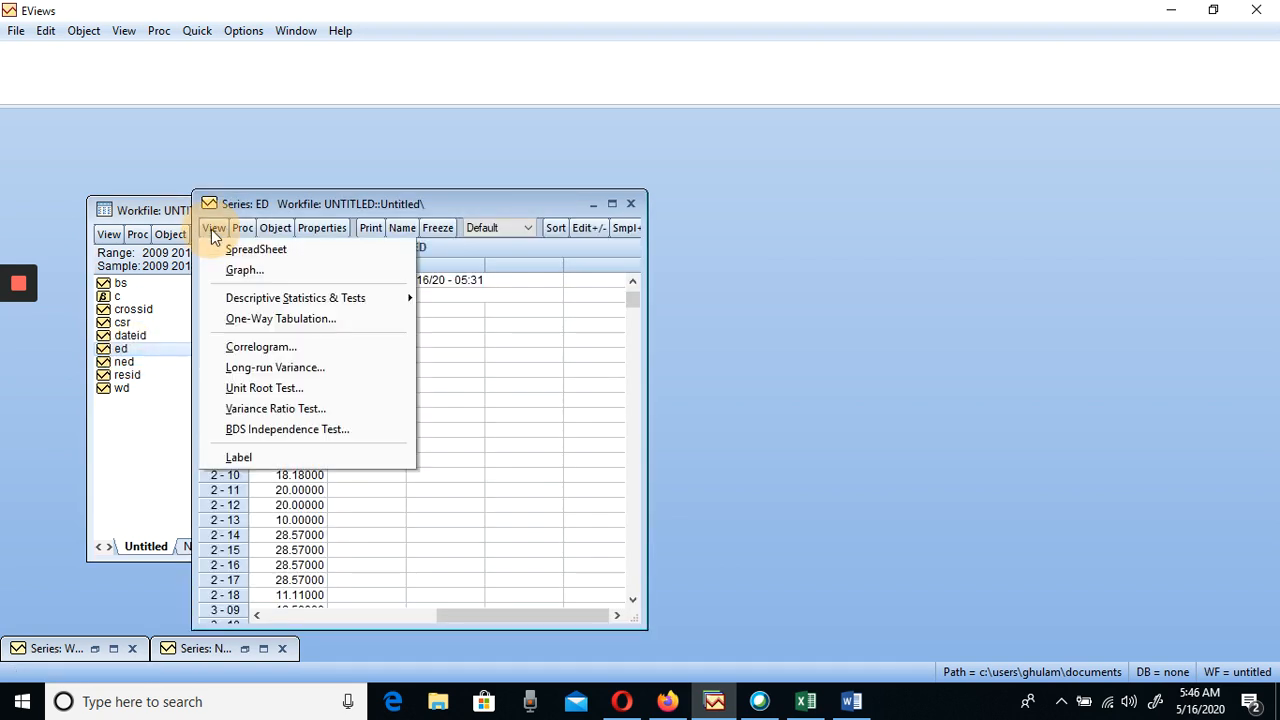
click(272, 389)
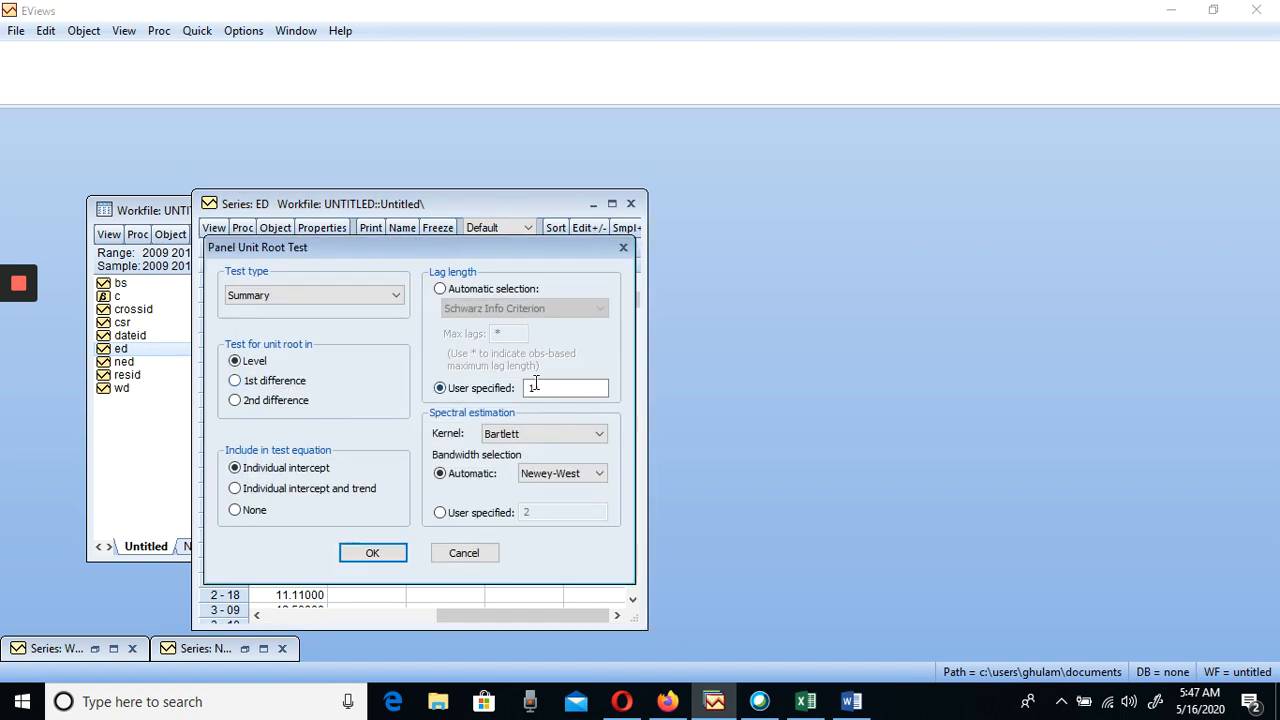
click(372, 553)
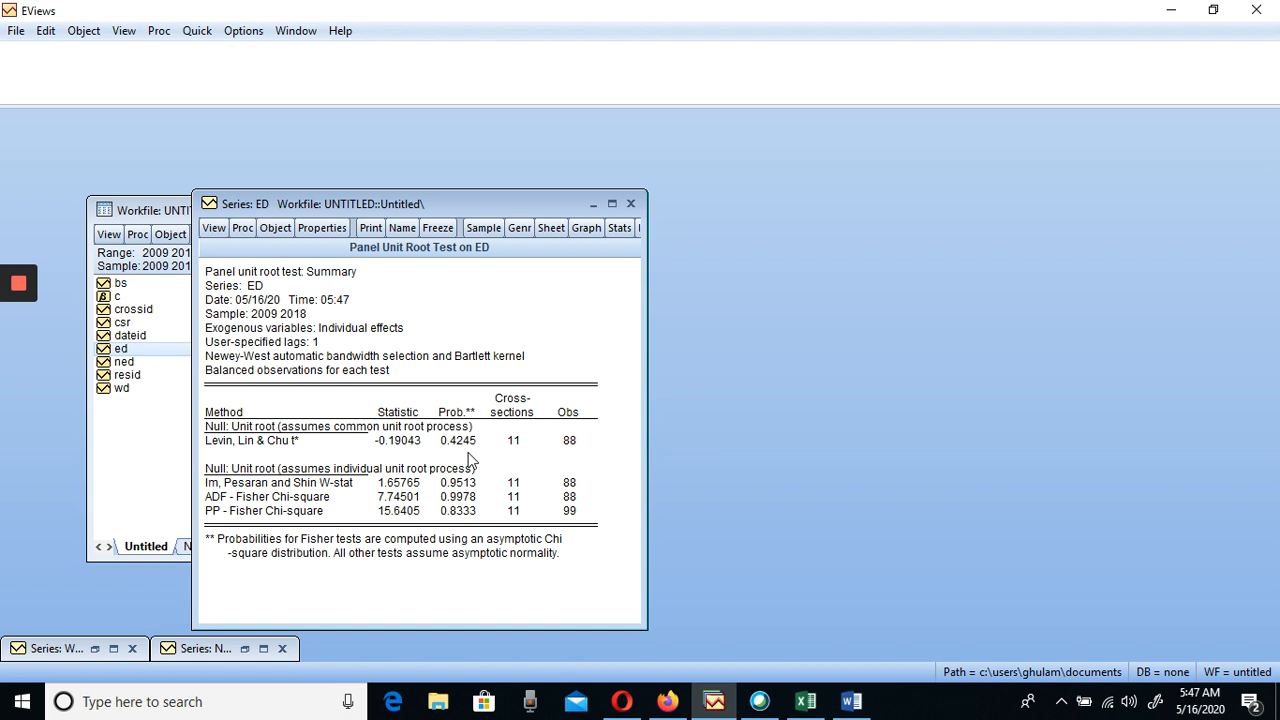
click(630, 205)
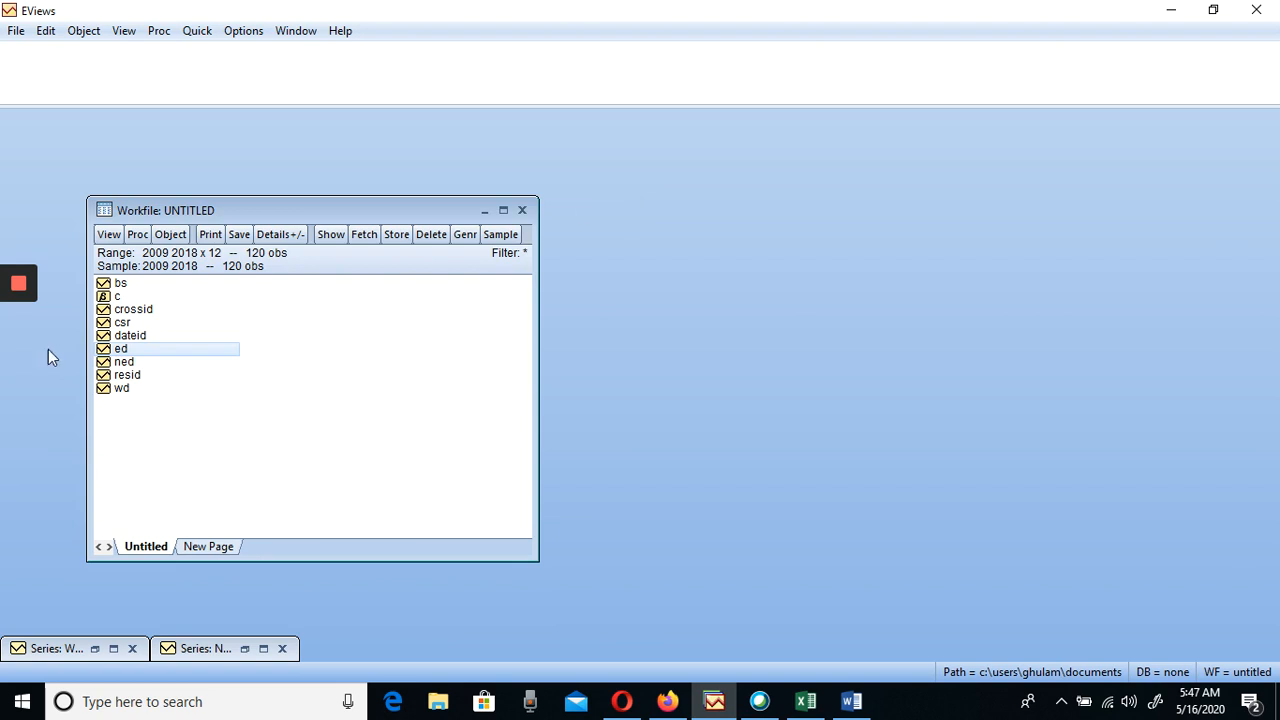
Run the summary panel unit root test on ED in 1st difference with individual intercept, check the probabilities and close it
double_click(132, 350)
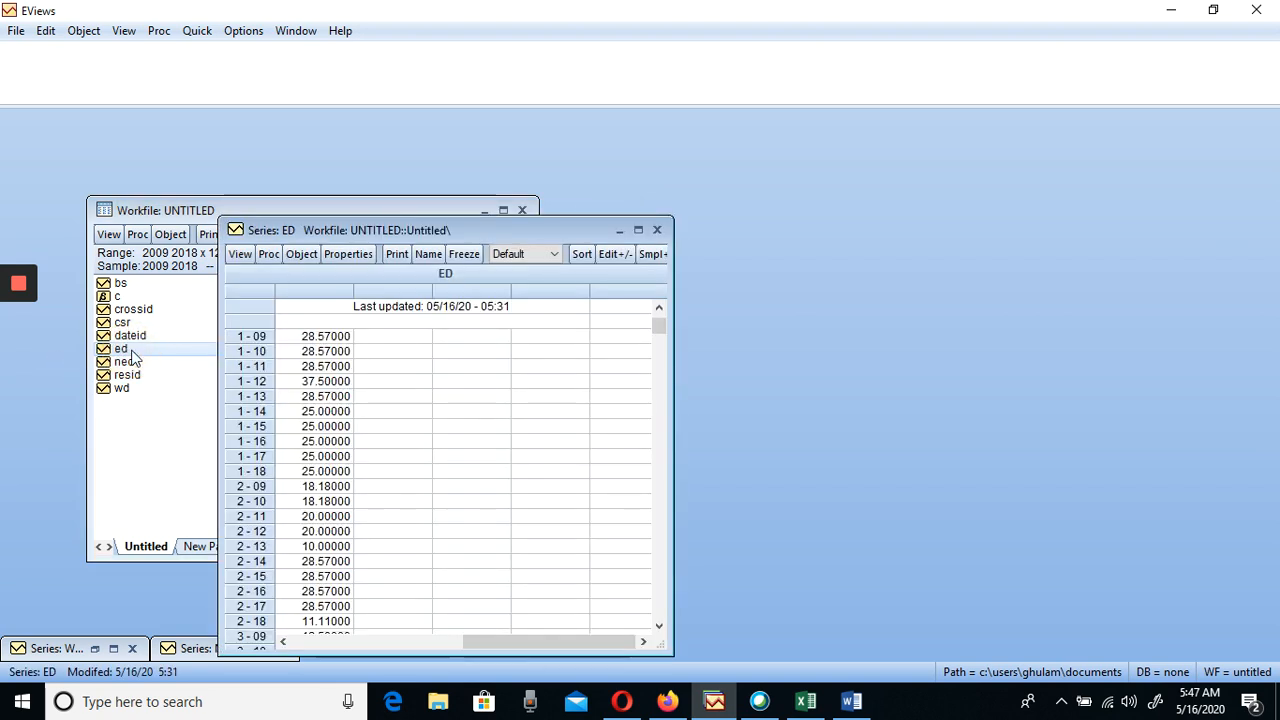
click(240, 255)
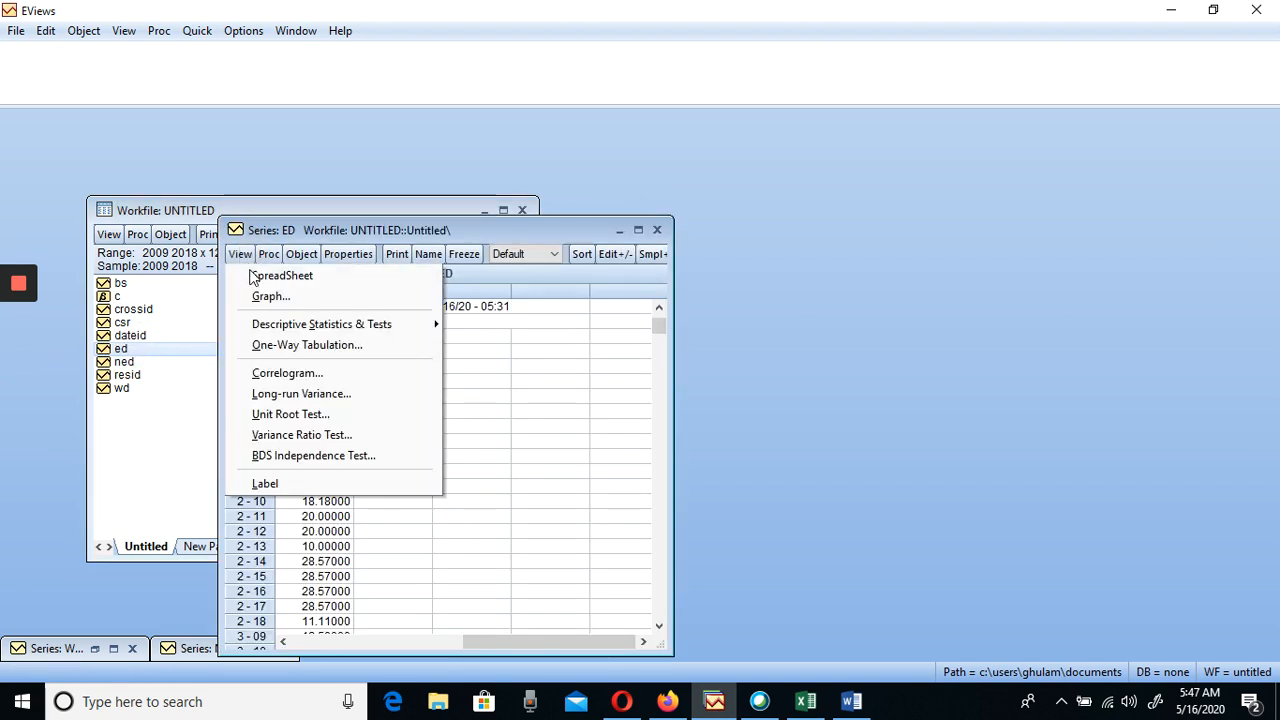
click(293, 415)
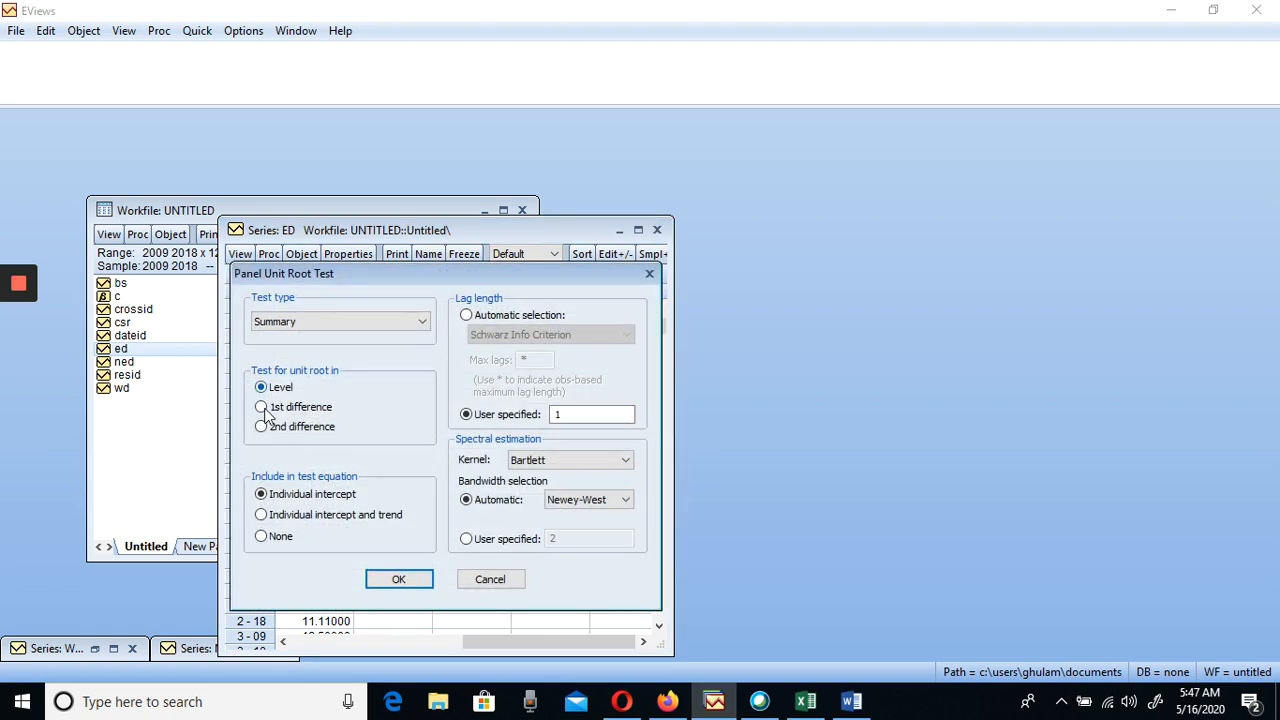
click(262, 409)
click(402, 579)
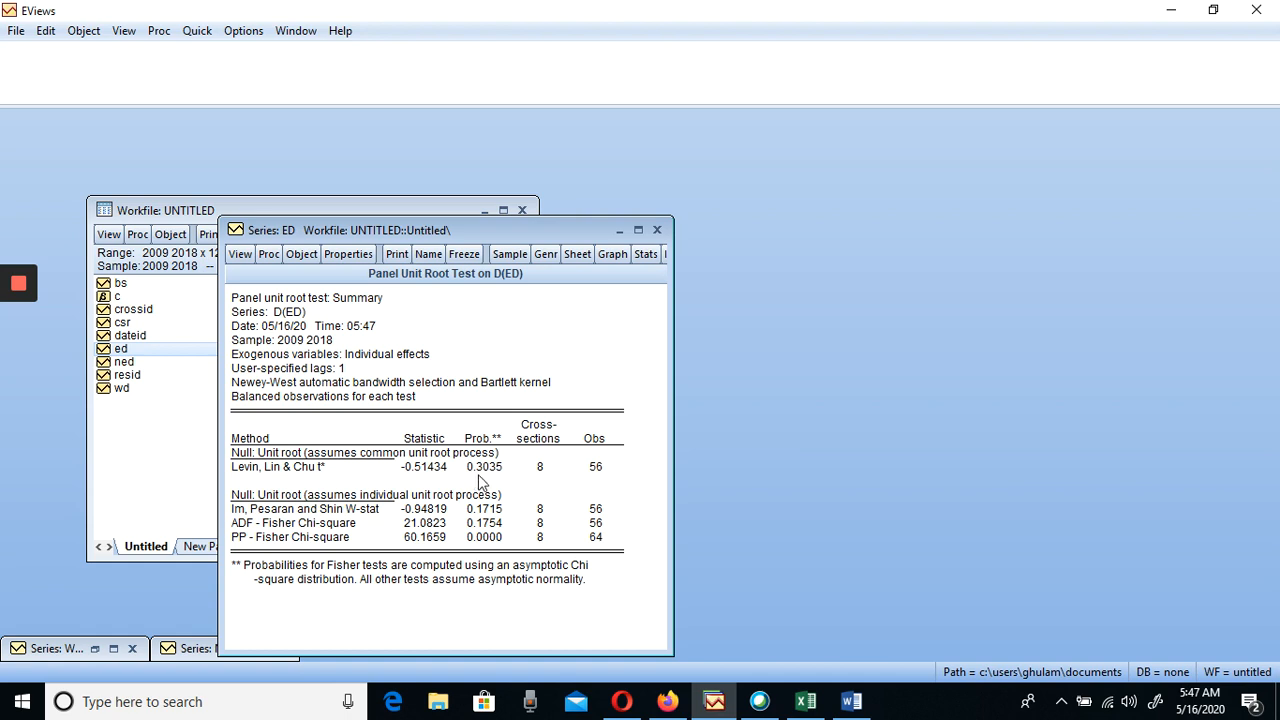
click(658, 231)
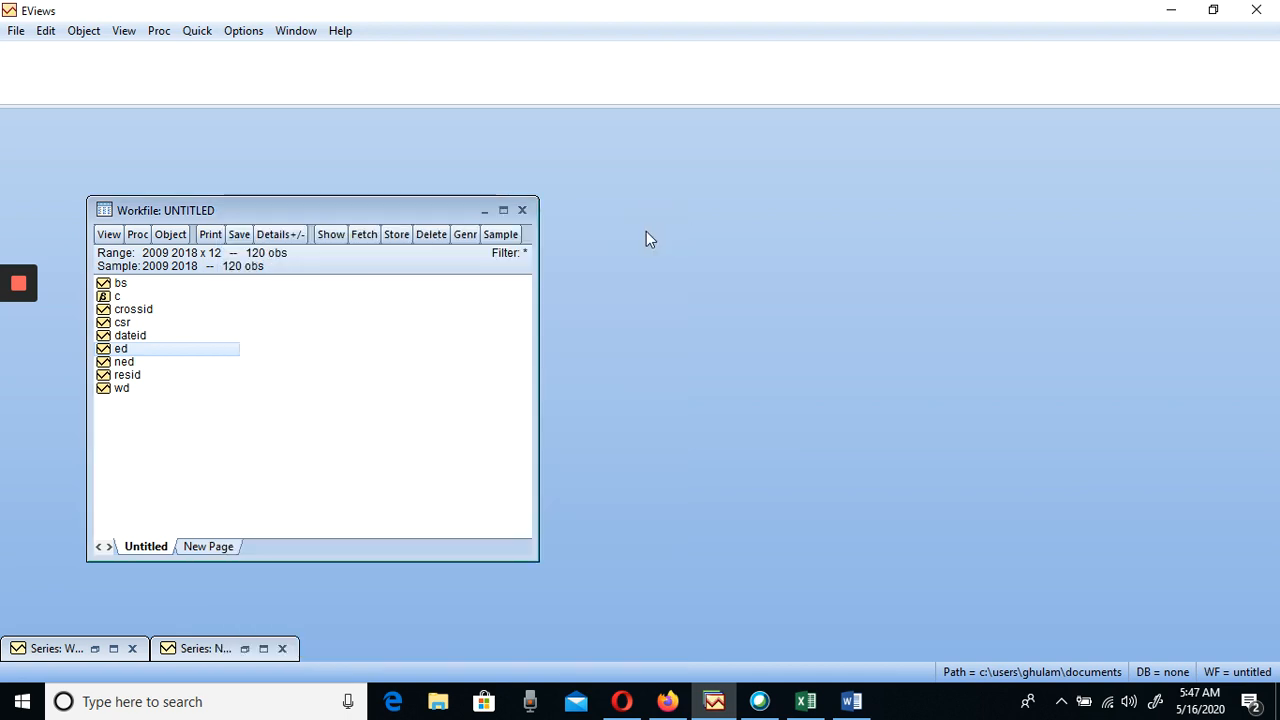
click(109, 234)
click(356, 382)
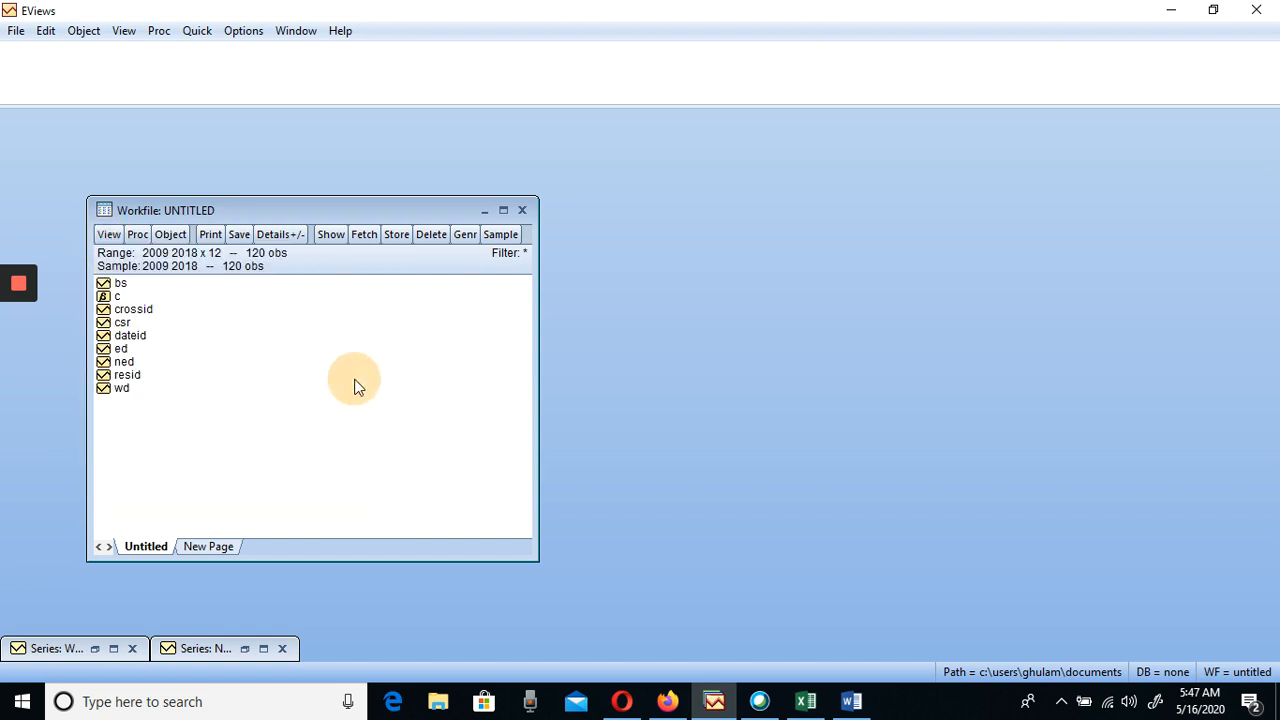
Run the summary panel unit root test on ED in 2nd difference with individual intercept and 1 lag, and minimize its output
double_click(122, 349)
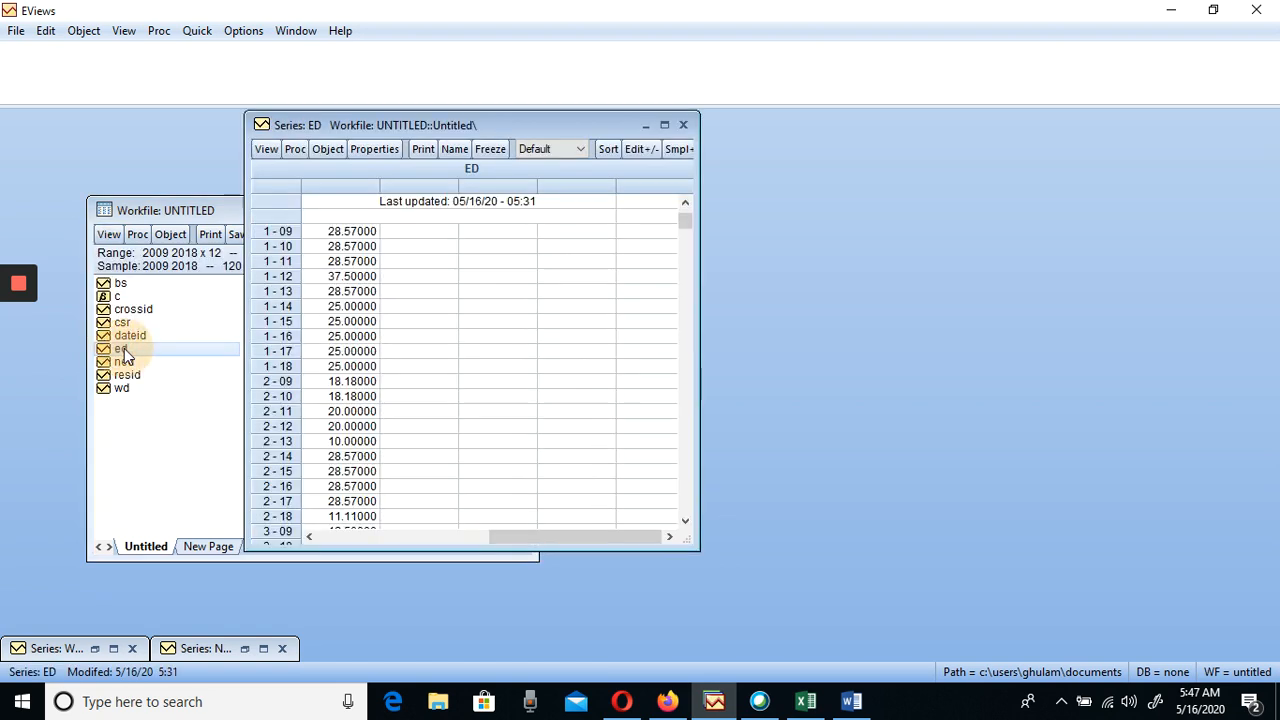
click(260, 150)
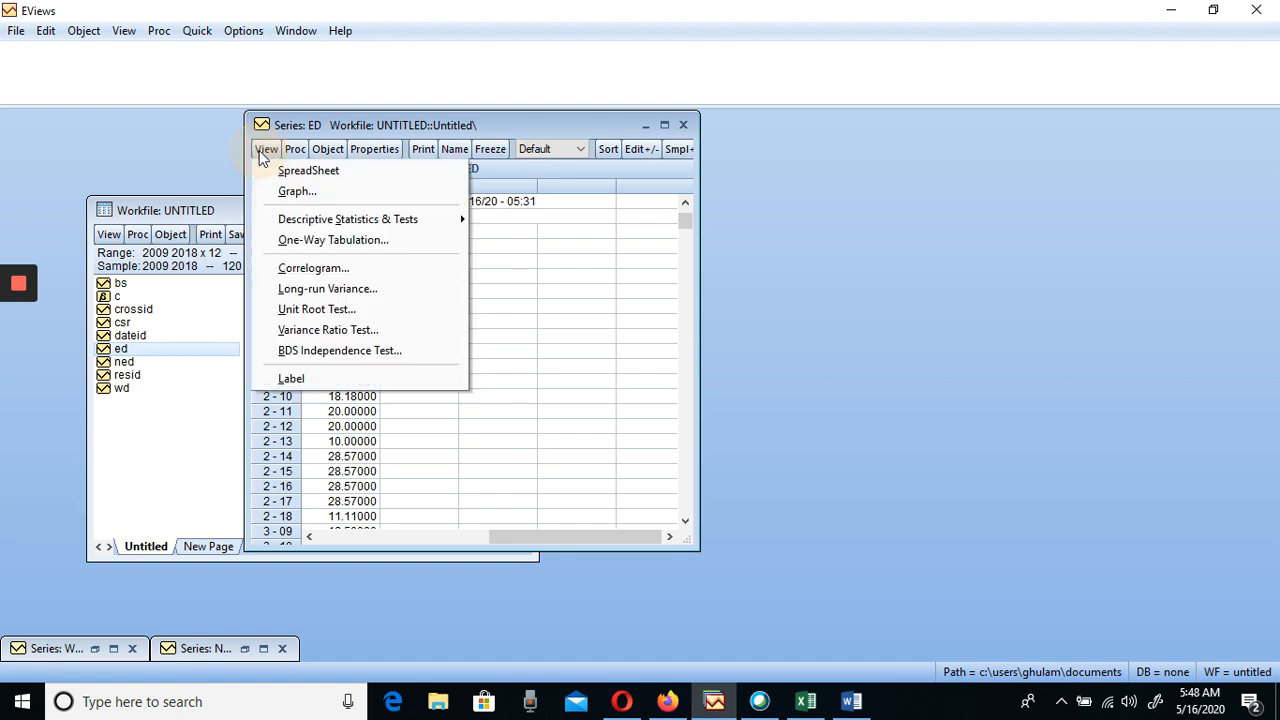
click(305, 310)
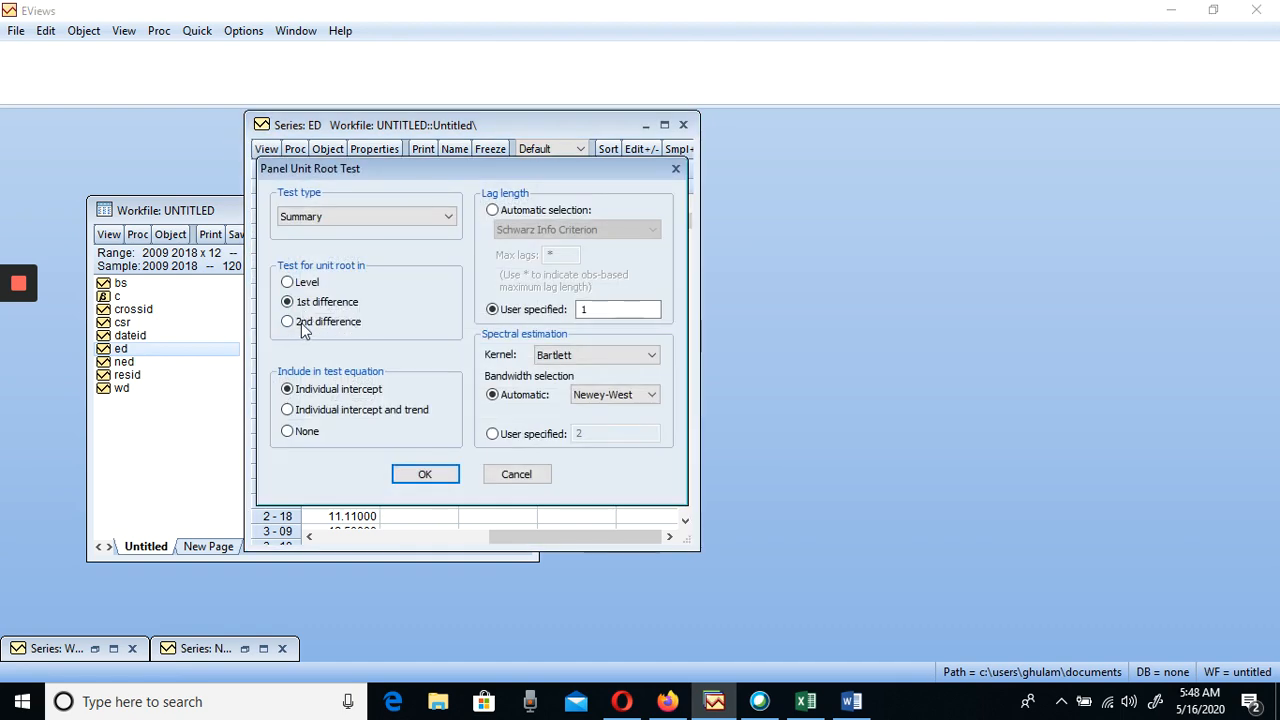
click(289, 322)
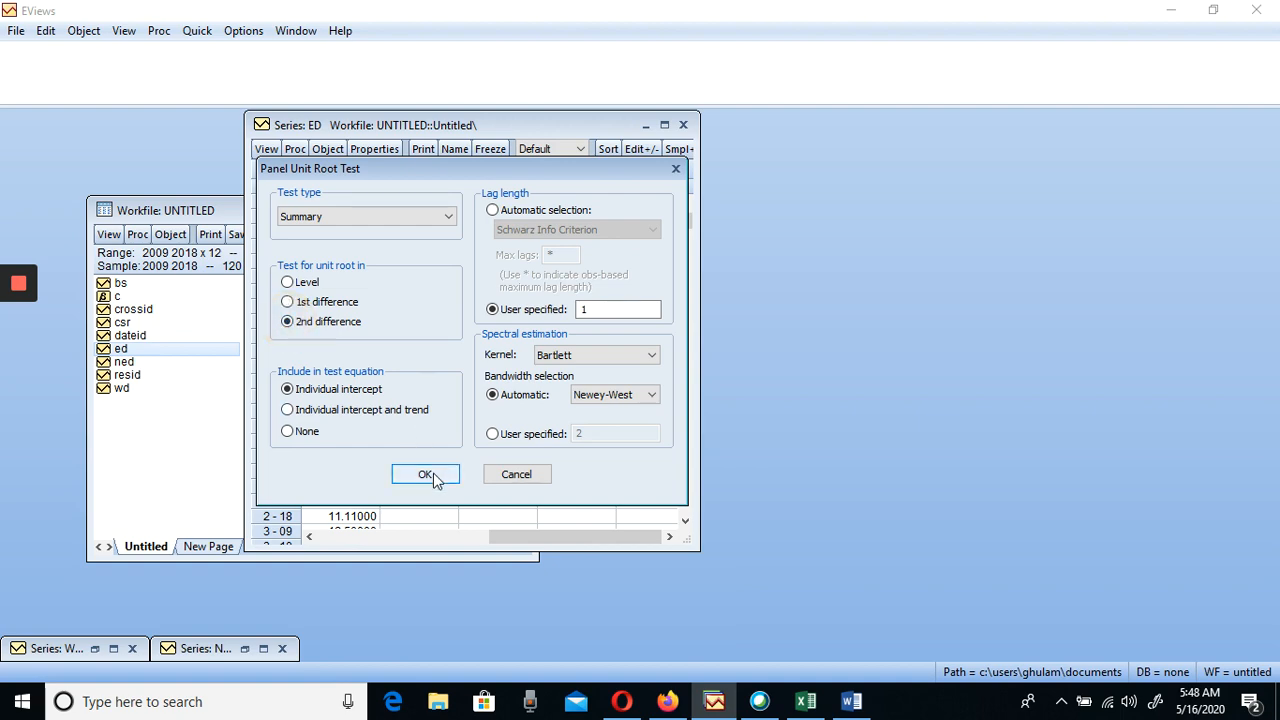
click(426, 475)
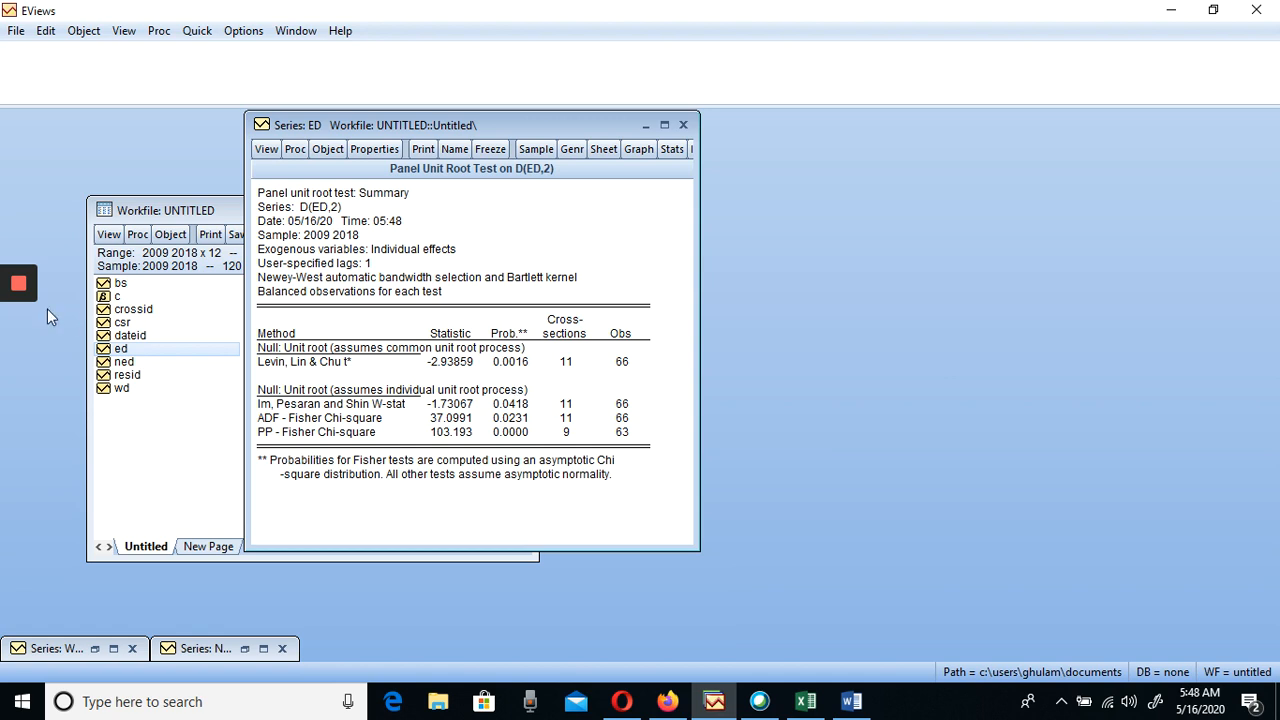
click(645, 126)
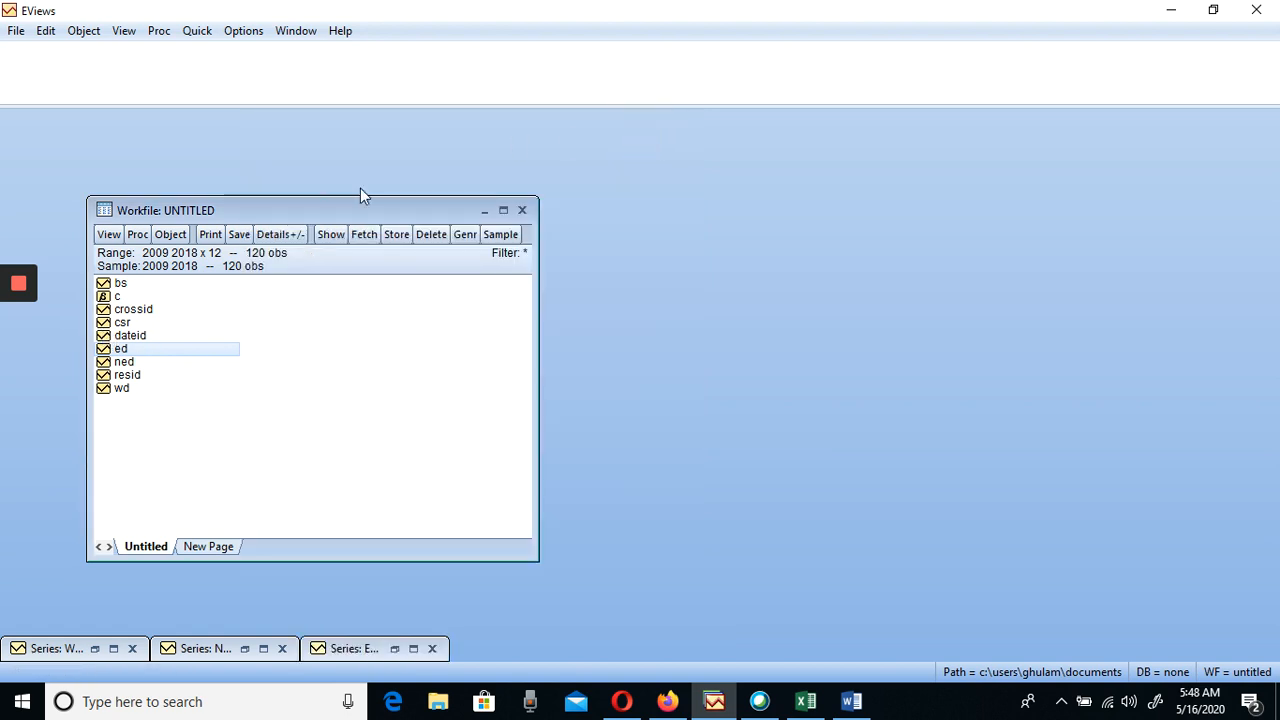
Run the summary panel unit root test on CSR at level with individual intercept and 1 lag, and minimize its output
double_click(122, 323)
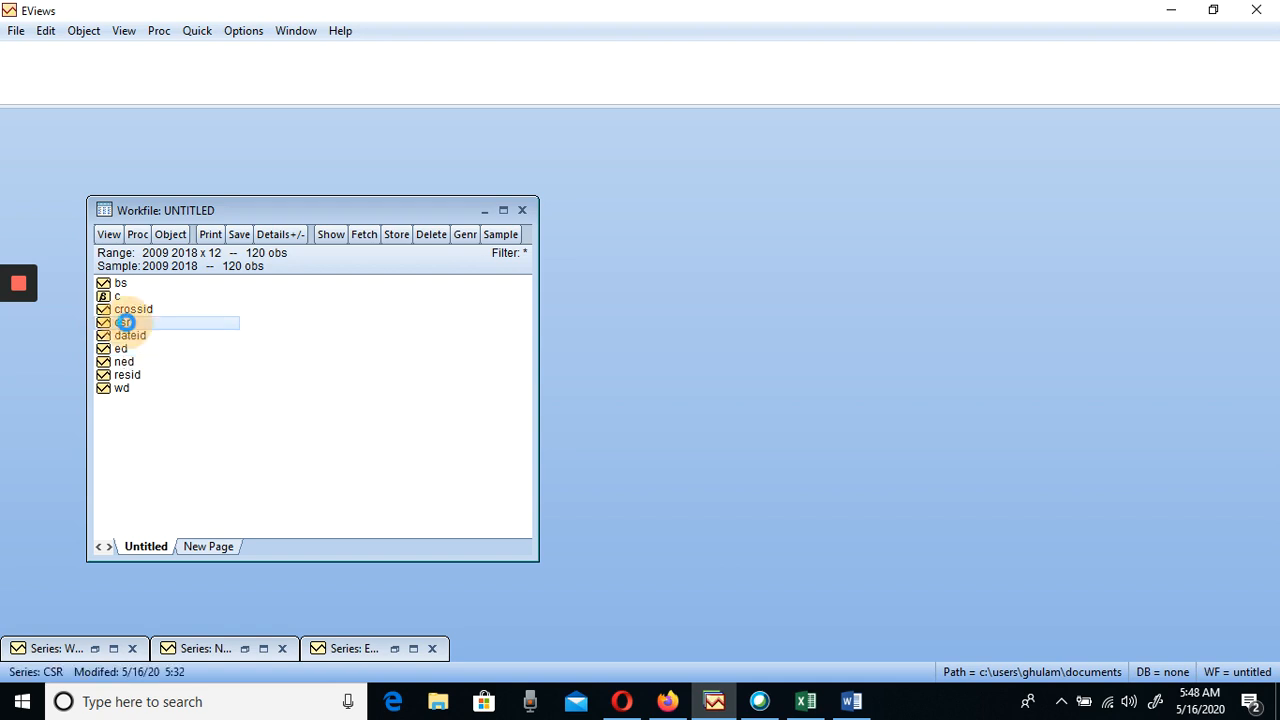
click(287, 175)
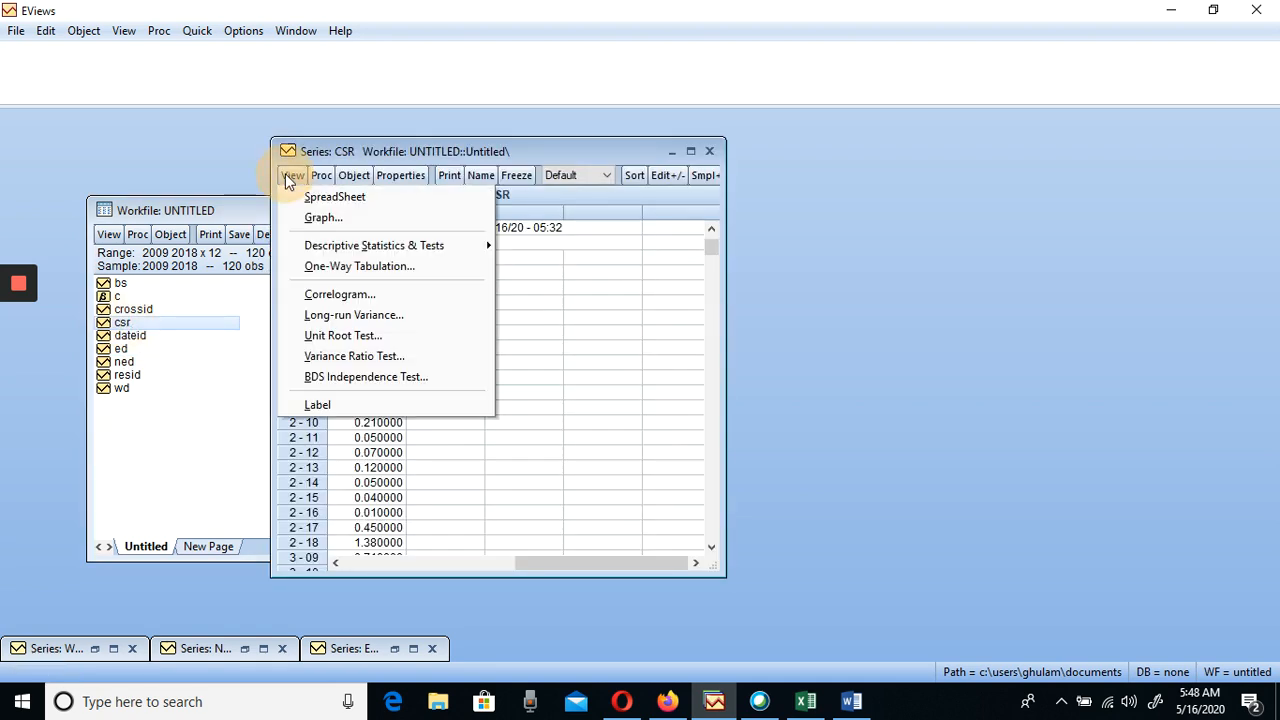
click(337, 340)
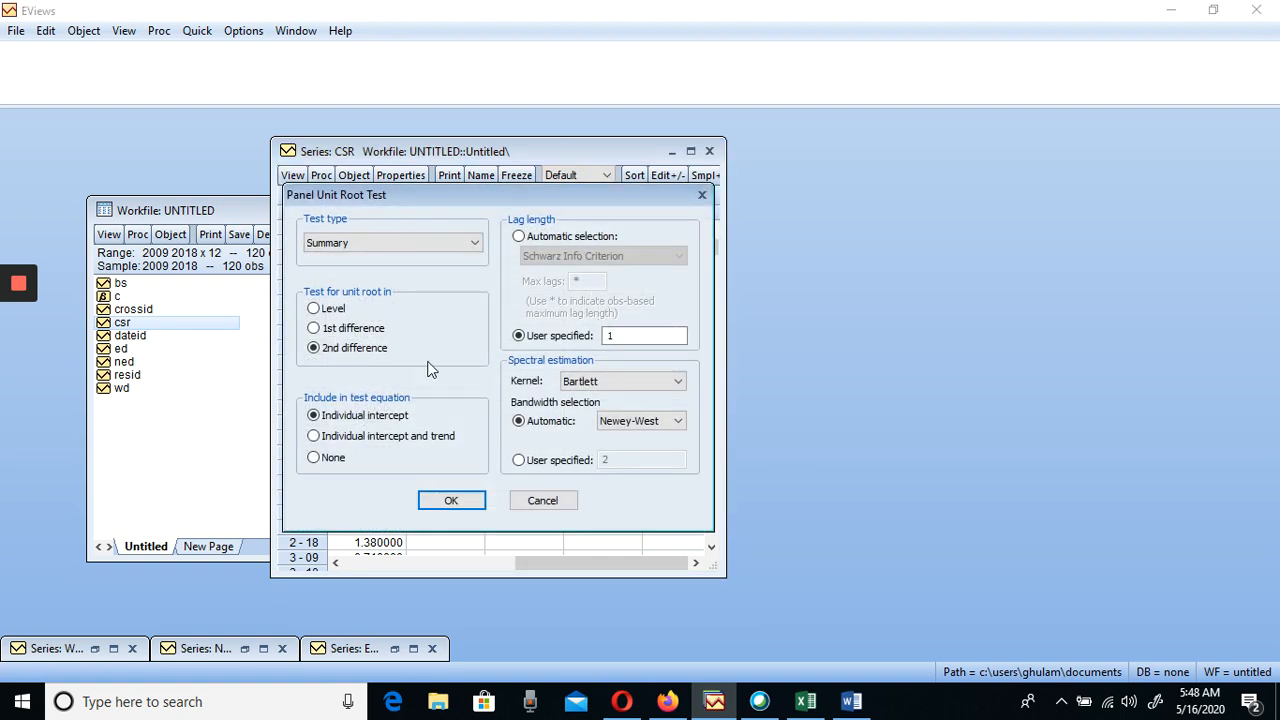
click(314, 309)
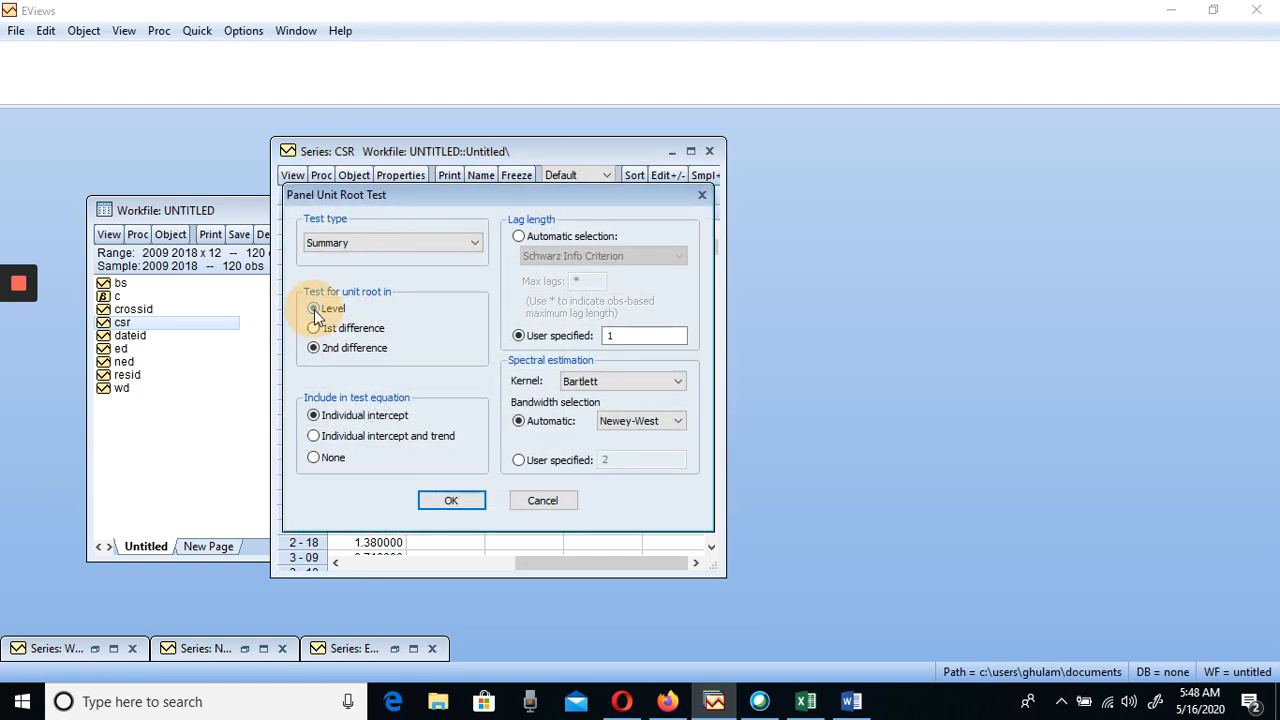
click(455, 501)
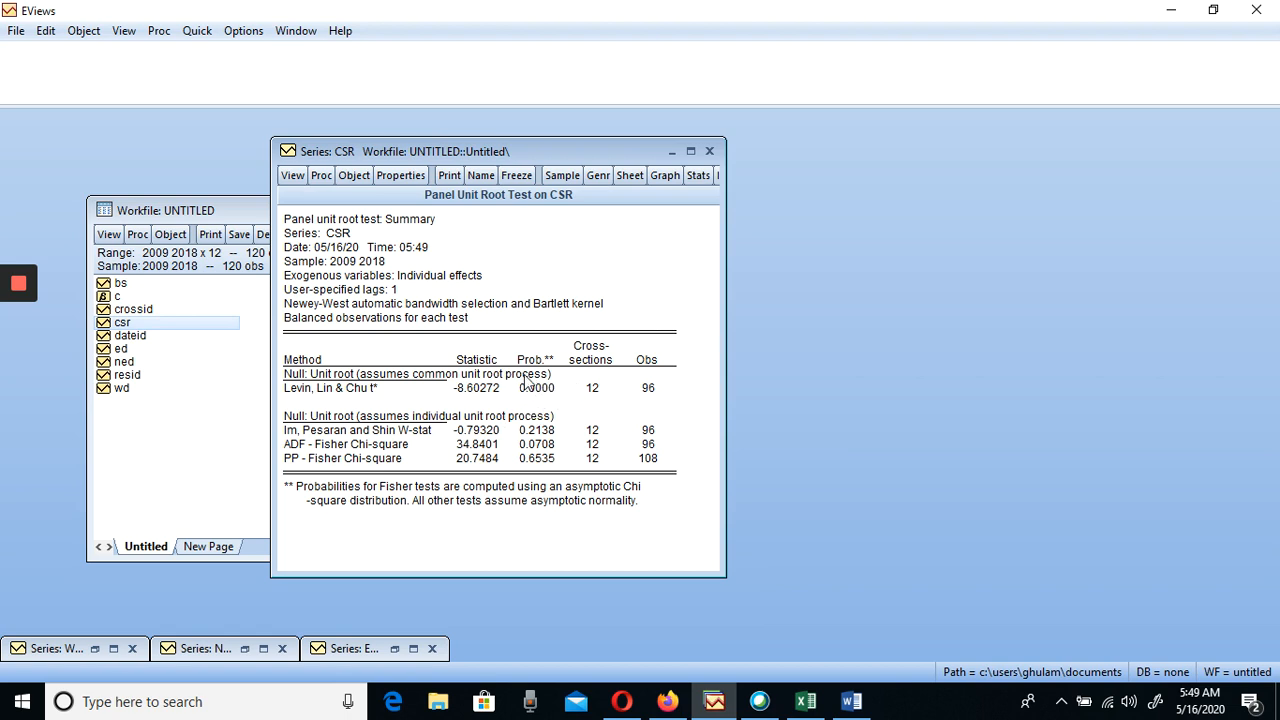
click(672, 151)
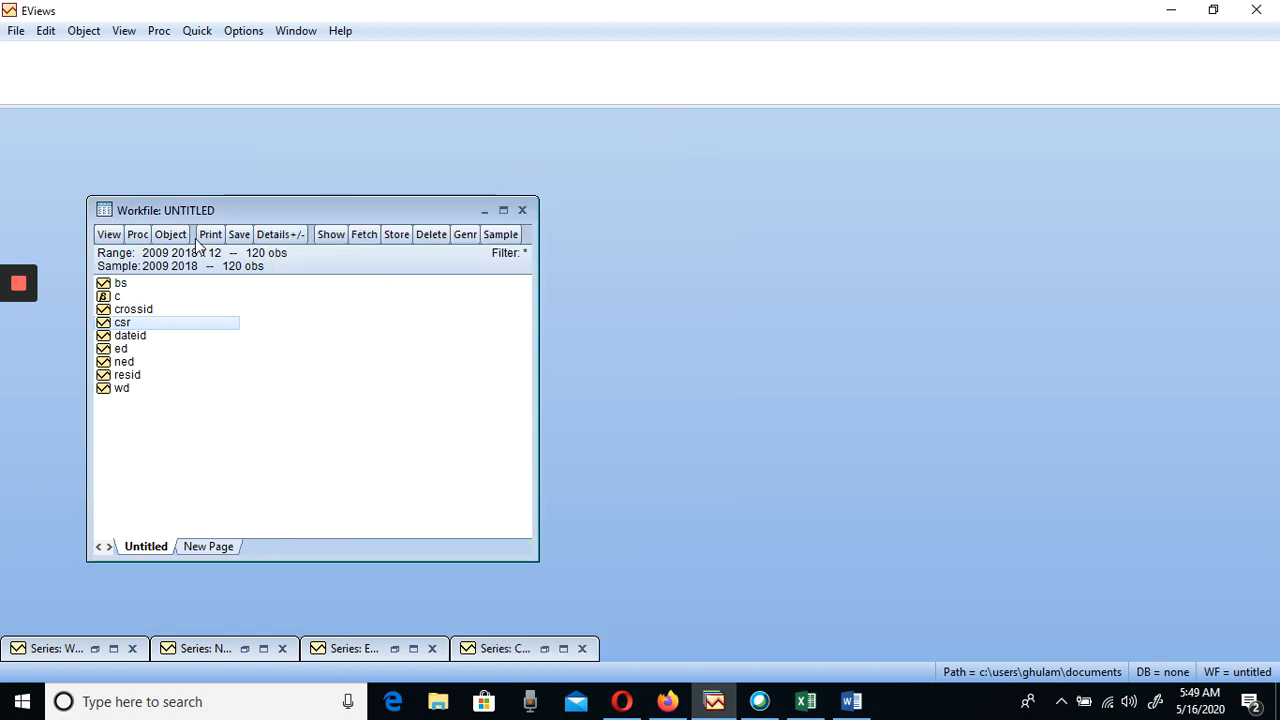
Run the summary panel unit root test on BS at level with individual intercept and 1 lag, check the probabilities and close it
double_click(121, 285)
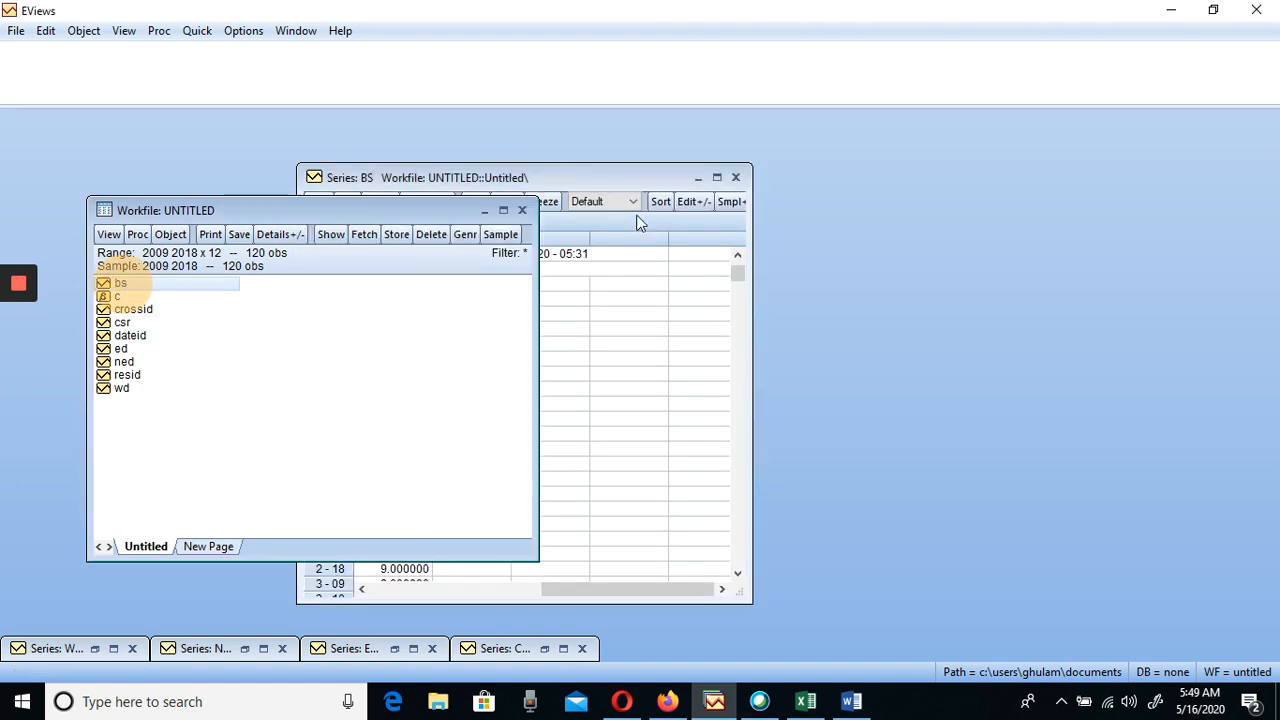
click(621, 180)
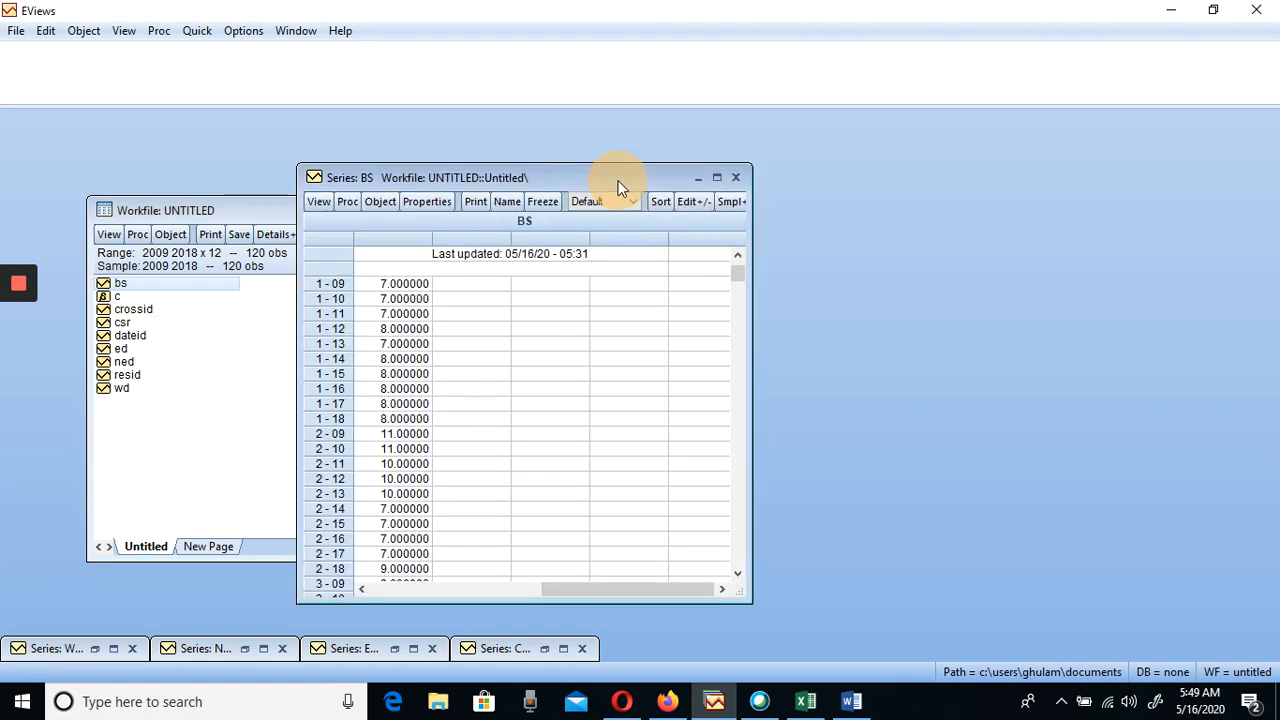
click(316, 201)
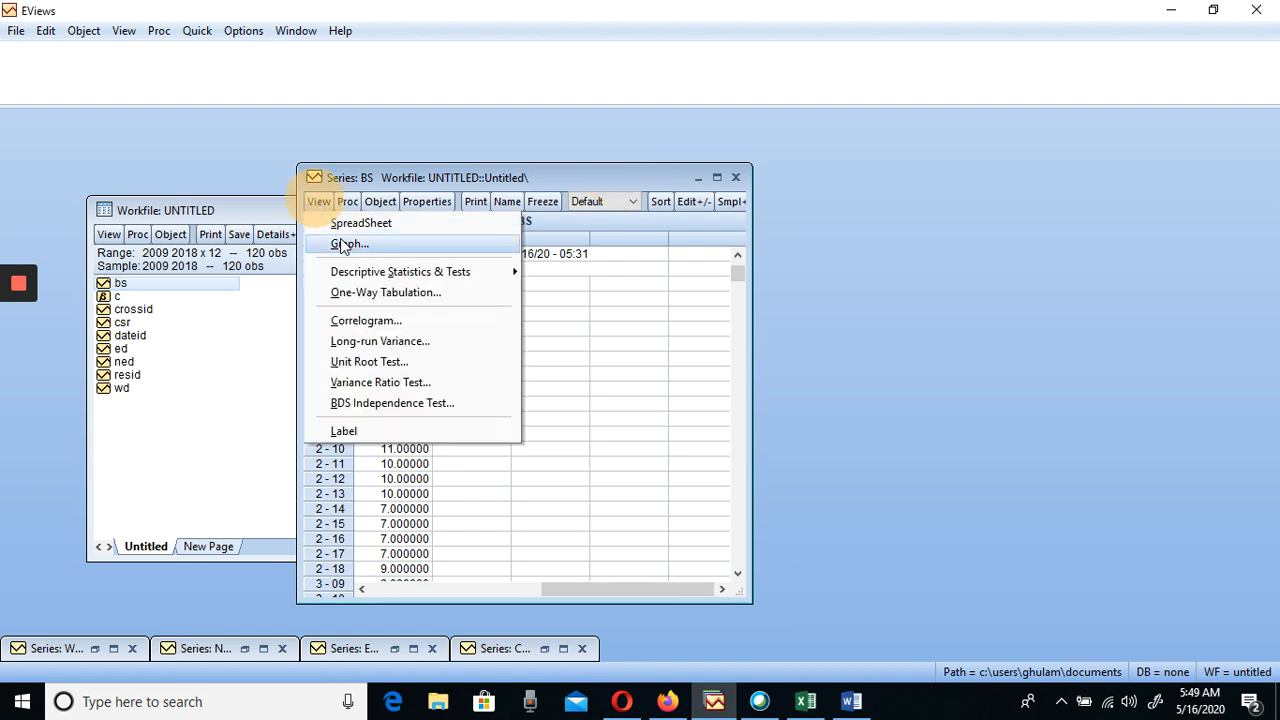
click(358, 362)
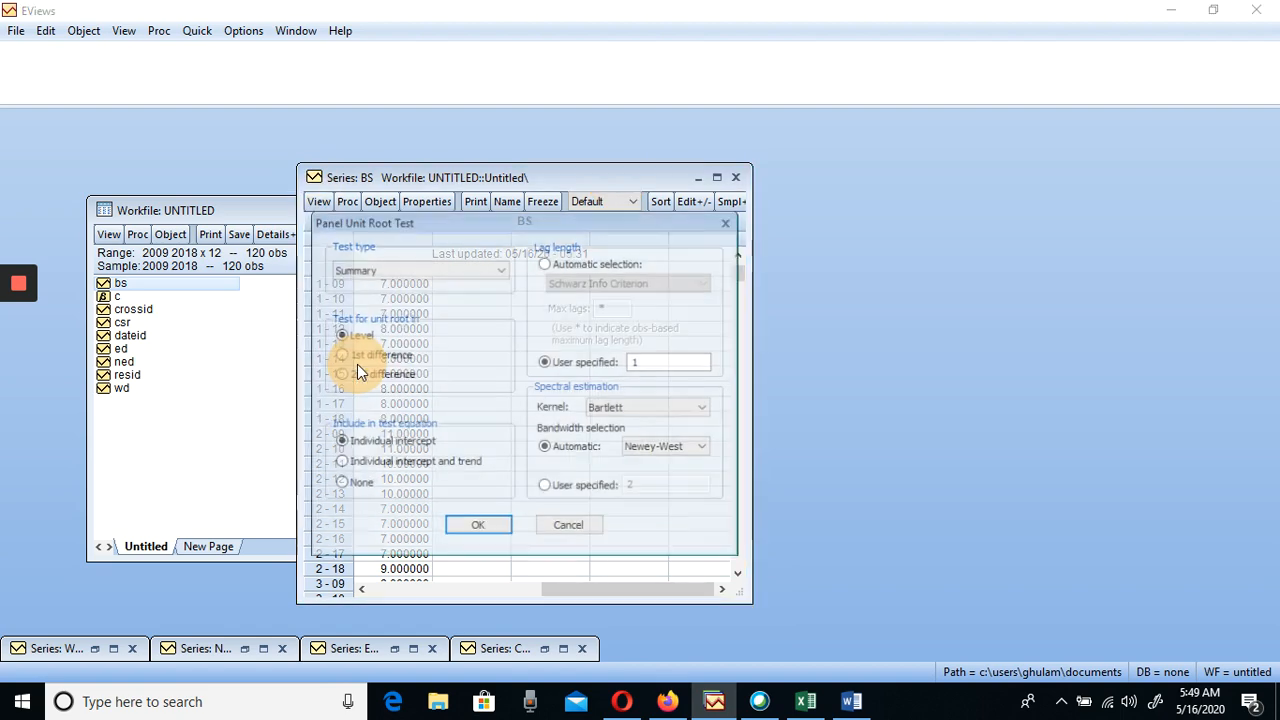
click(480, 527)
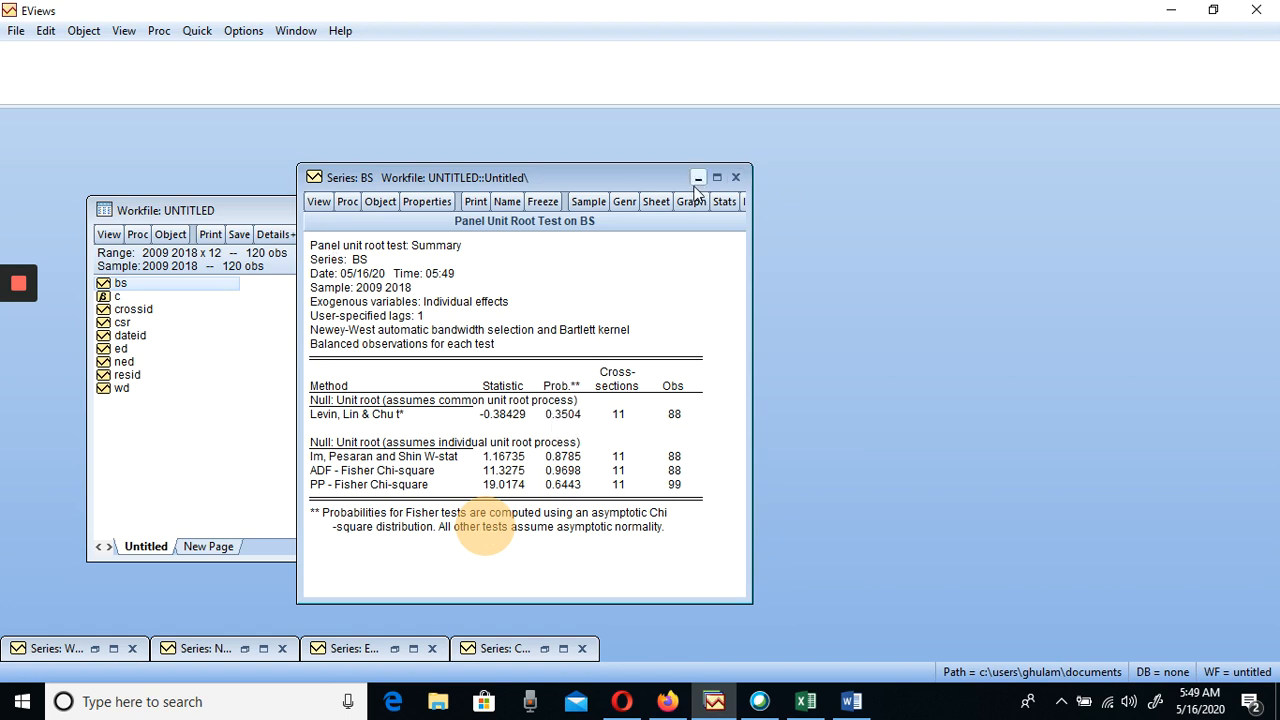
click(735, 177)
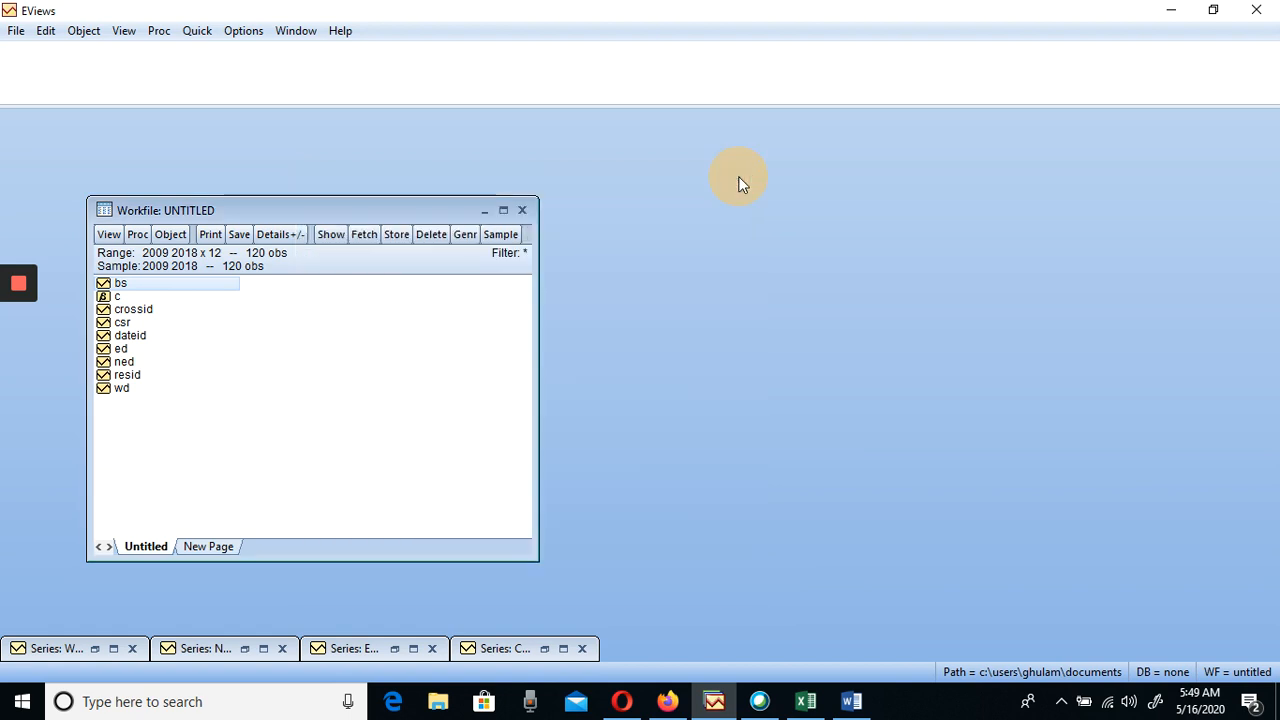
Run the summary panel unit root test on BS in 1st difference with individual intercept and 1 lag, check the probabilities and close it
double_click(120, 284)
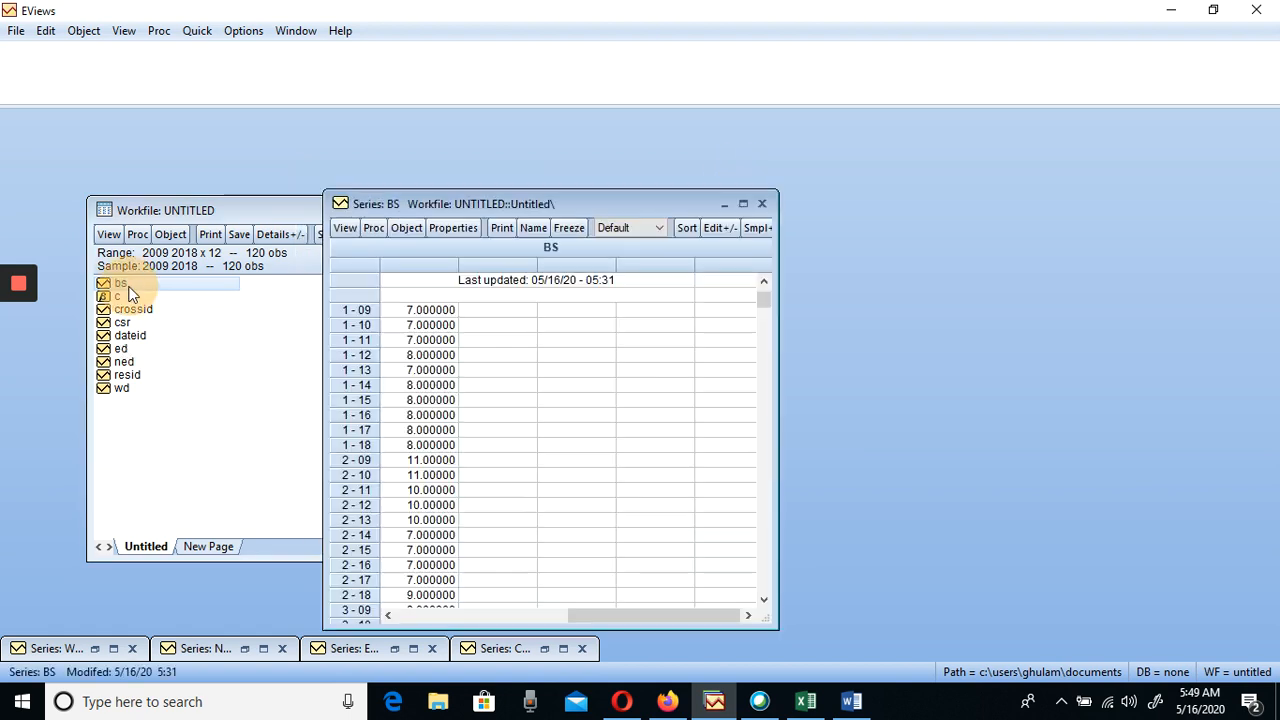
click(340, 230)
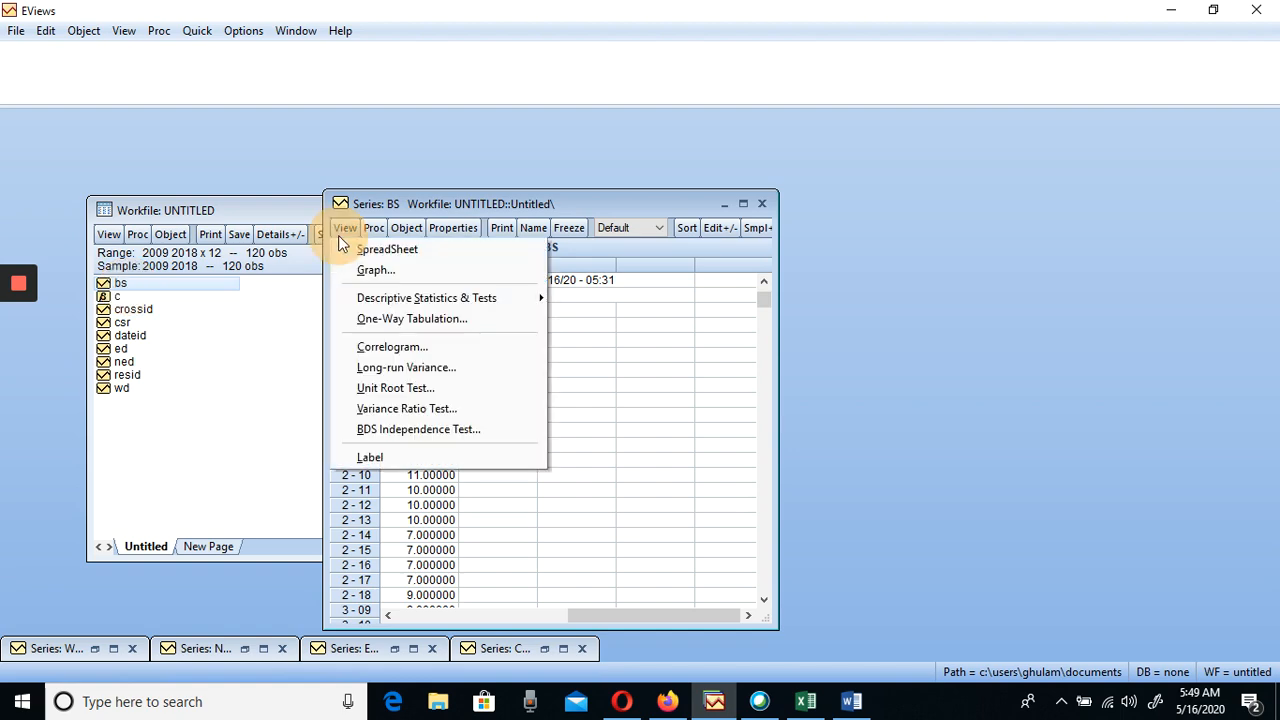
click(386, 389)
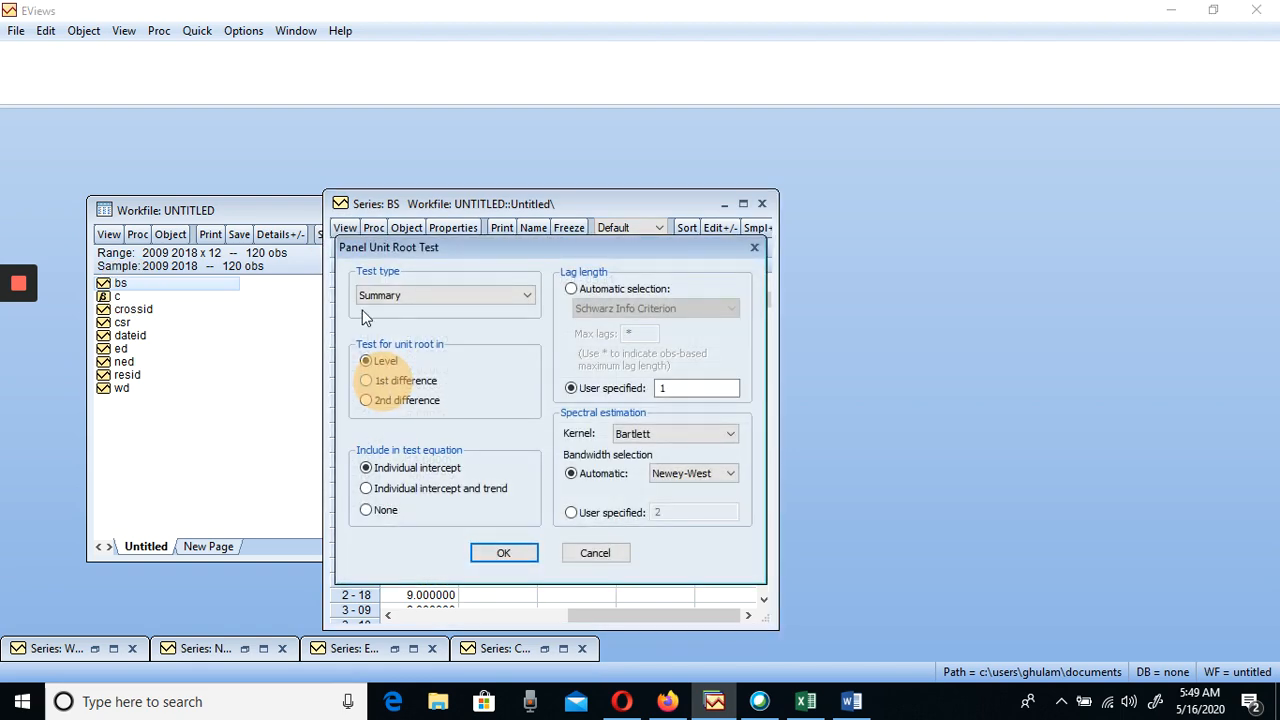
click(367, 380)
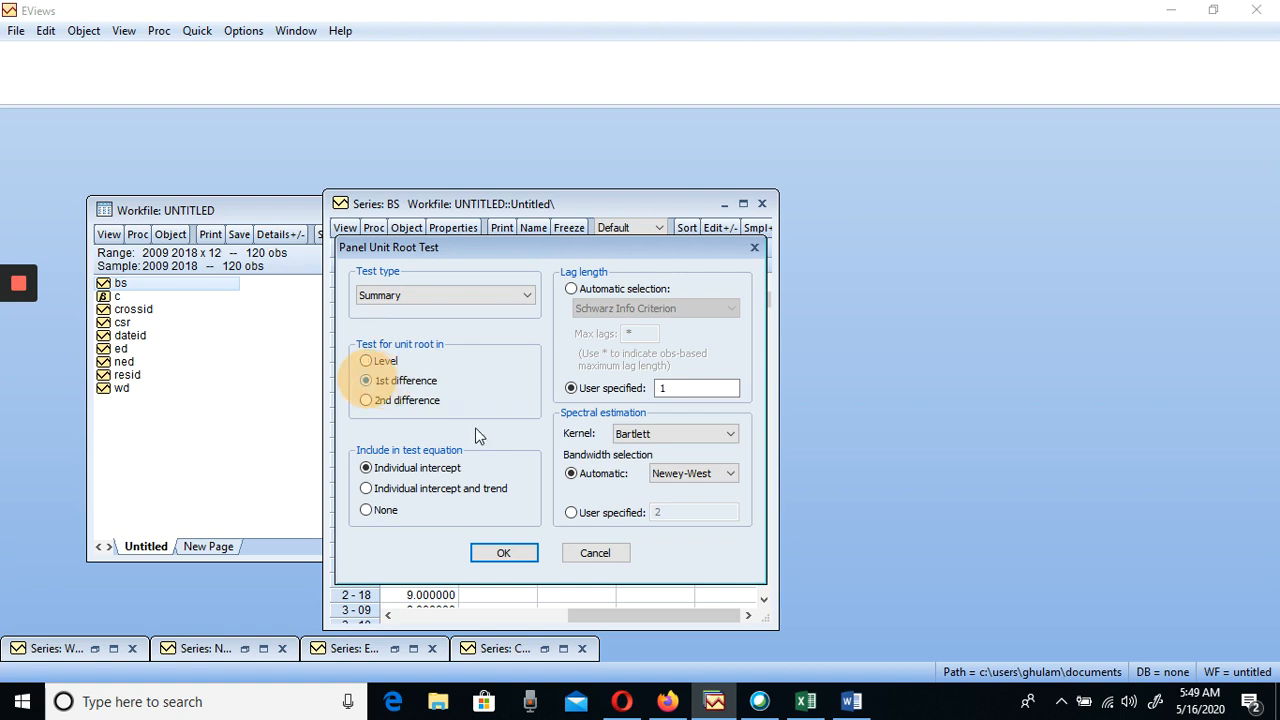
click(491, 556)
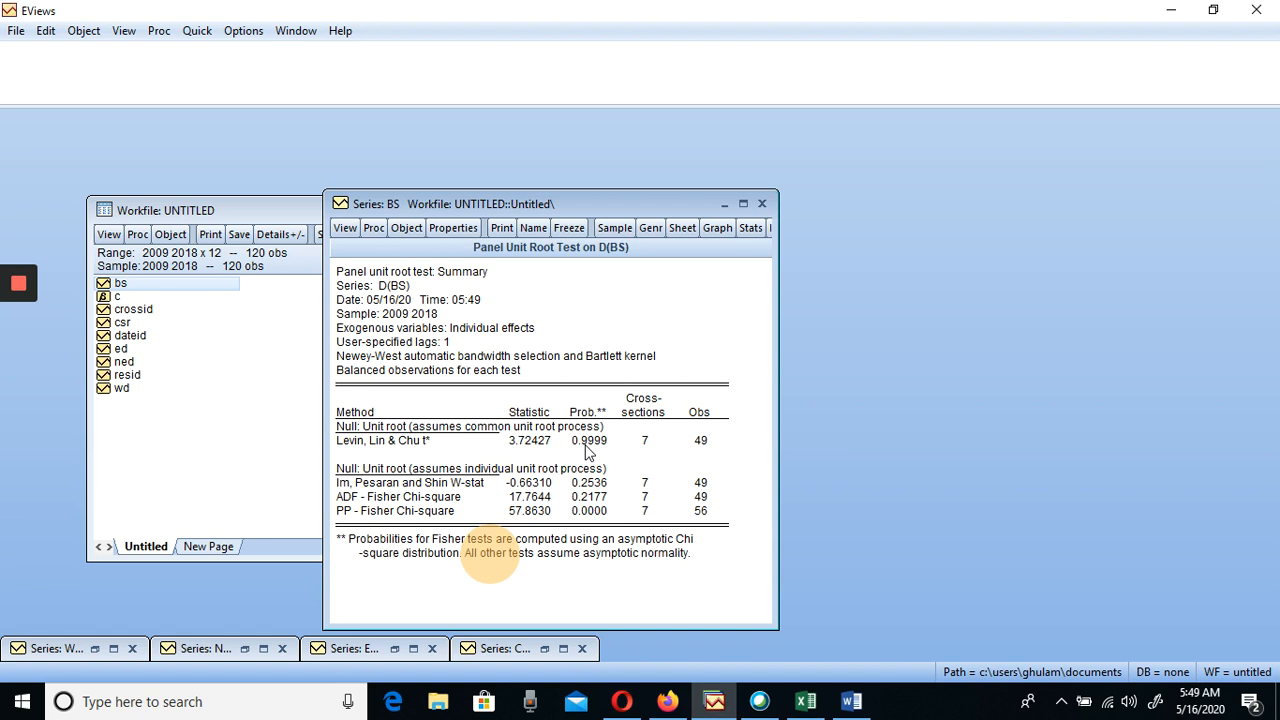
click(762, 204)
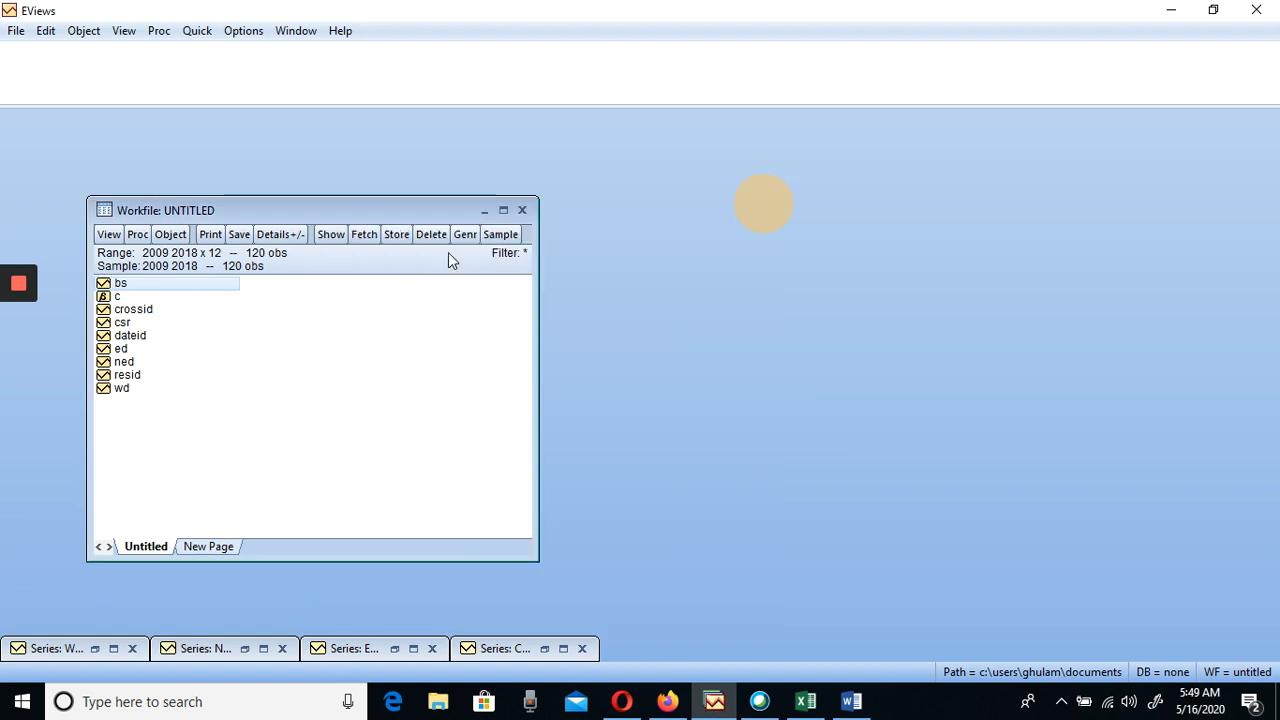
Run the summary panel unit root test on BS in 2nd difference with individual intercept and 1 lag, check the probabilities and close it
double_click(106, 285)
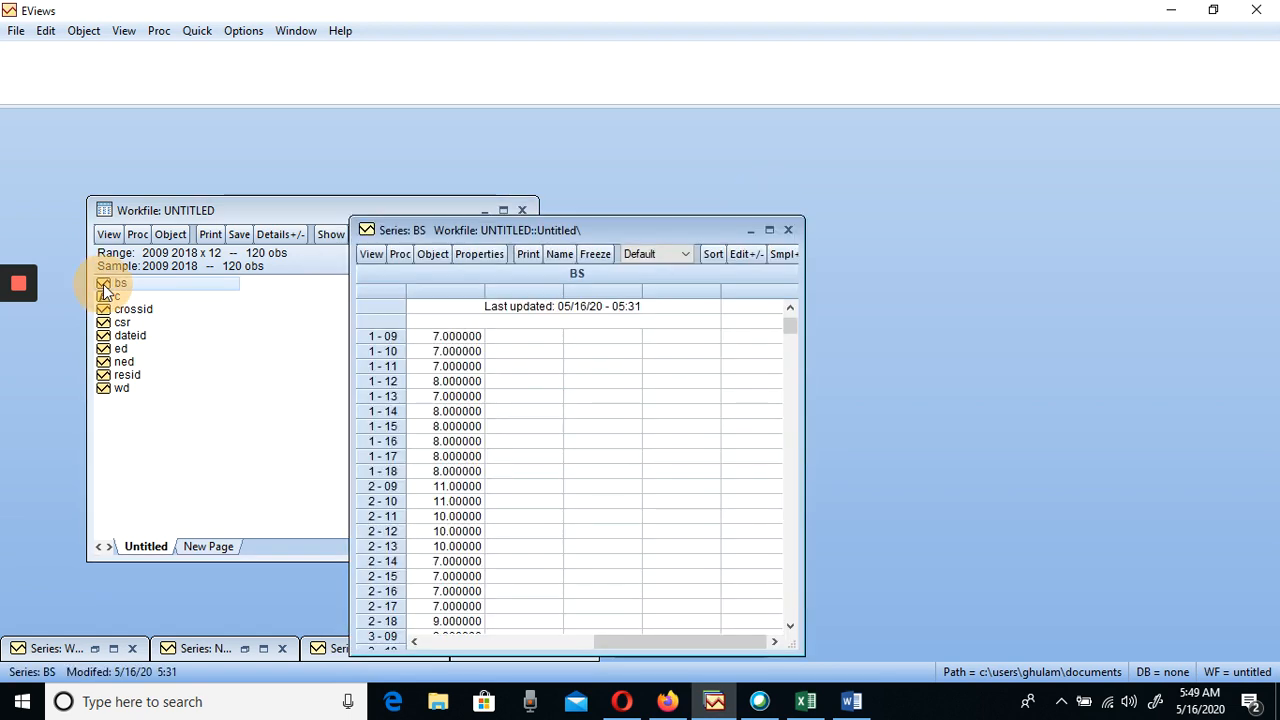
click(369, 253)
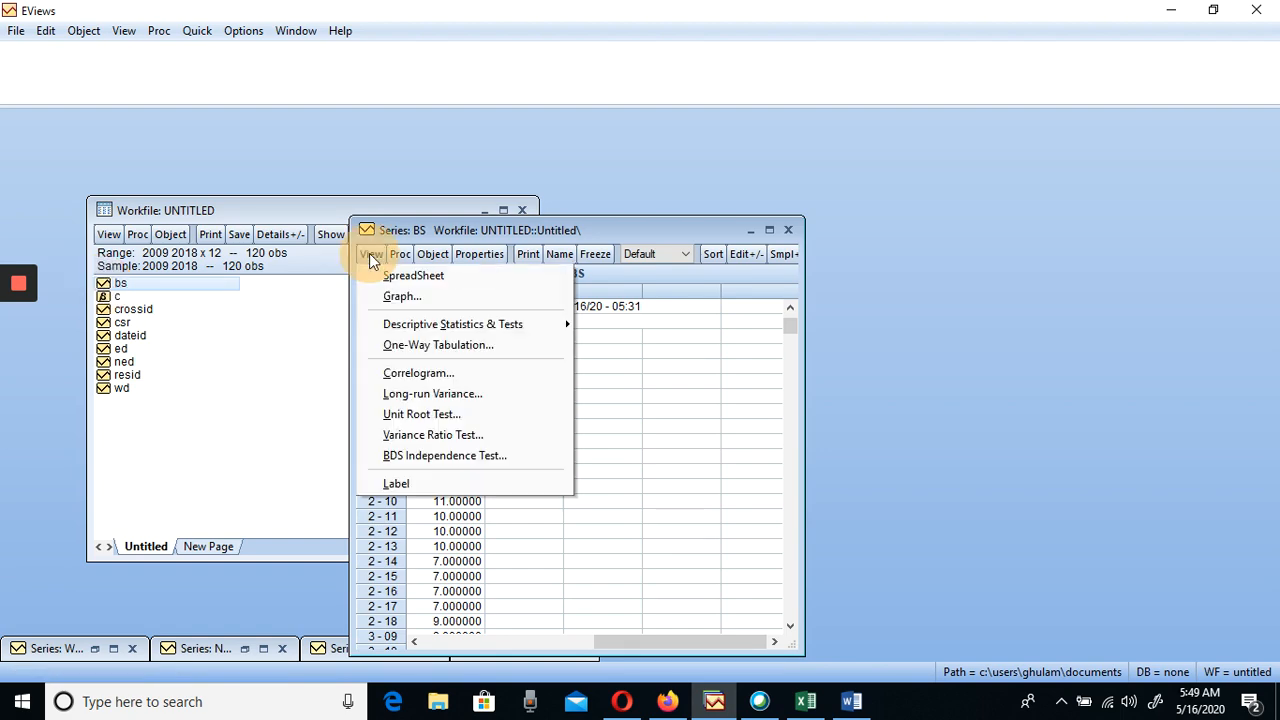
click(420, 421)
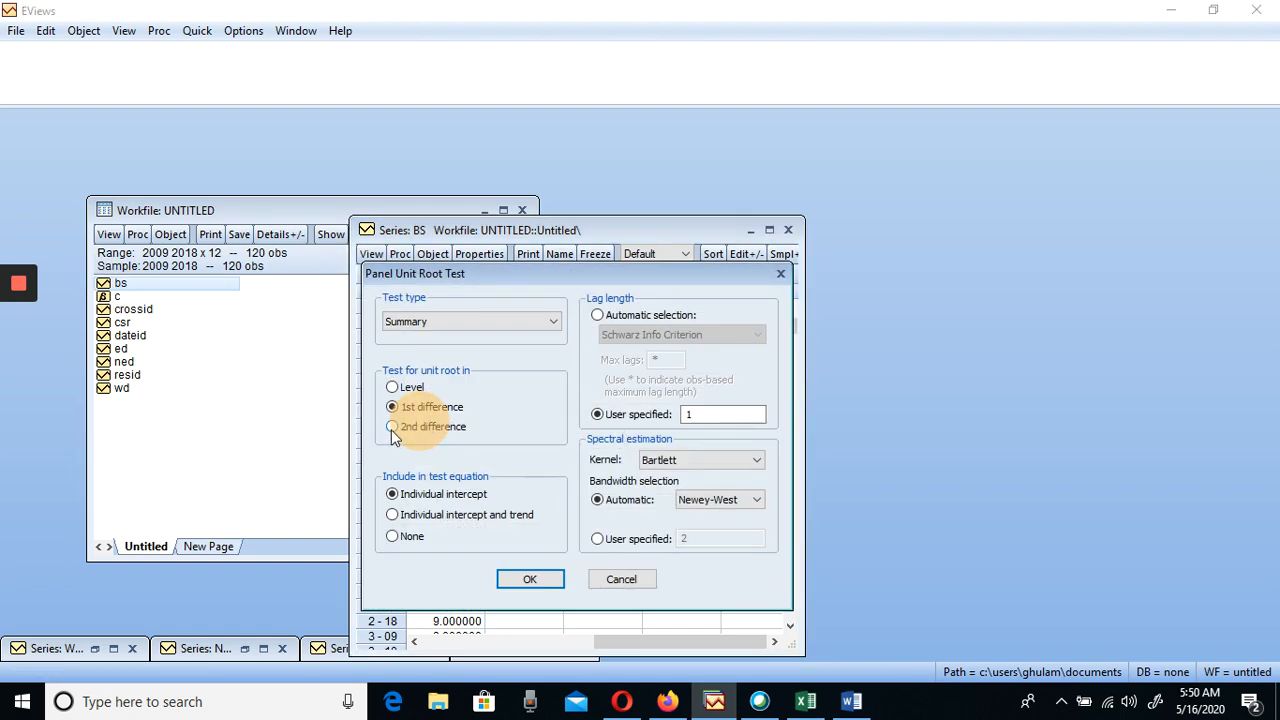
click(392, 428)
click(522, 579)
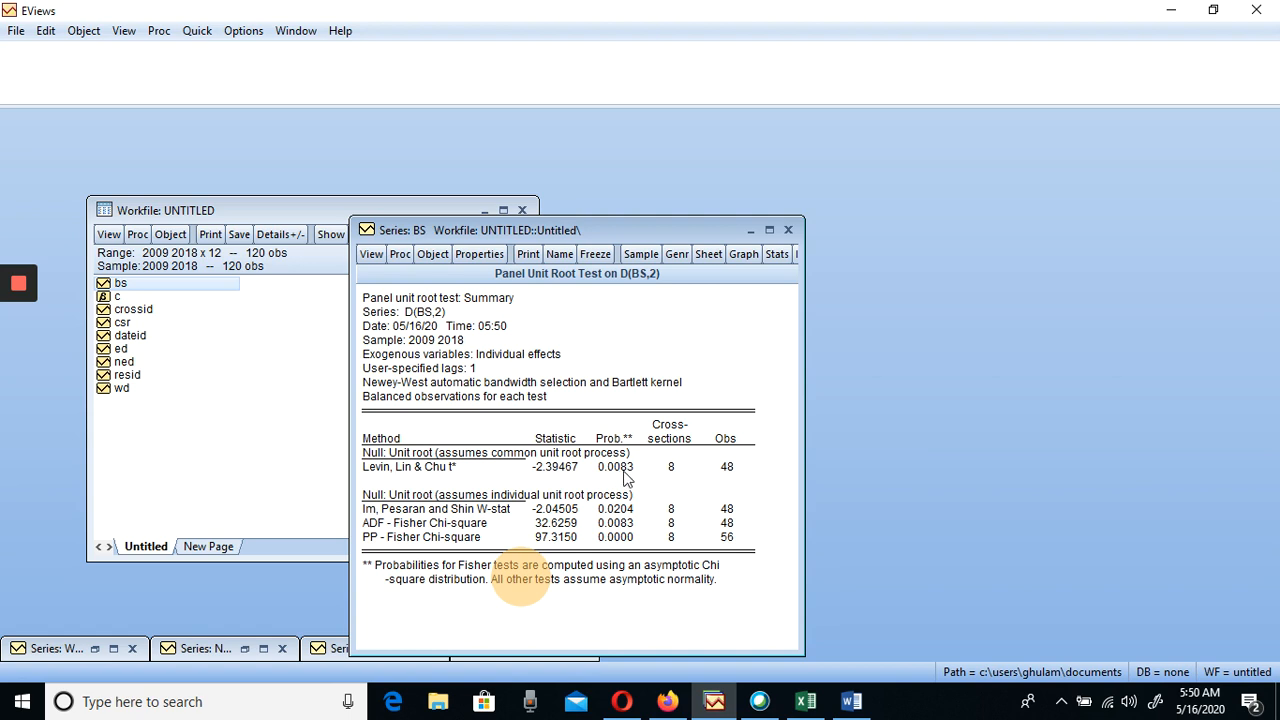
click(788, 230)
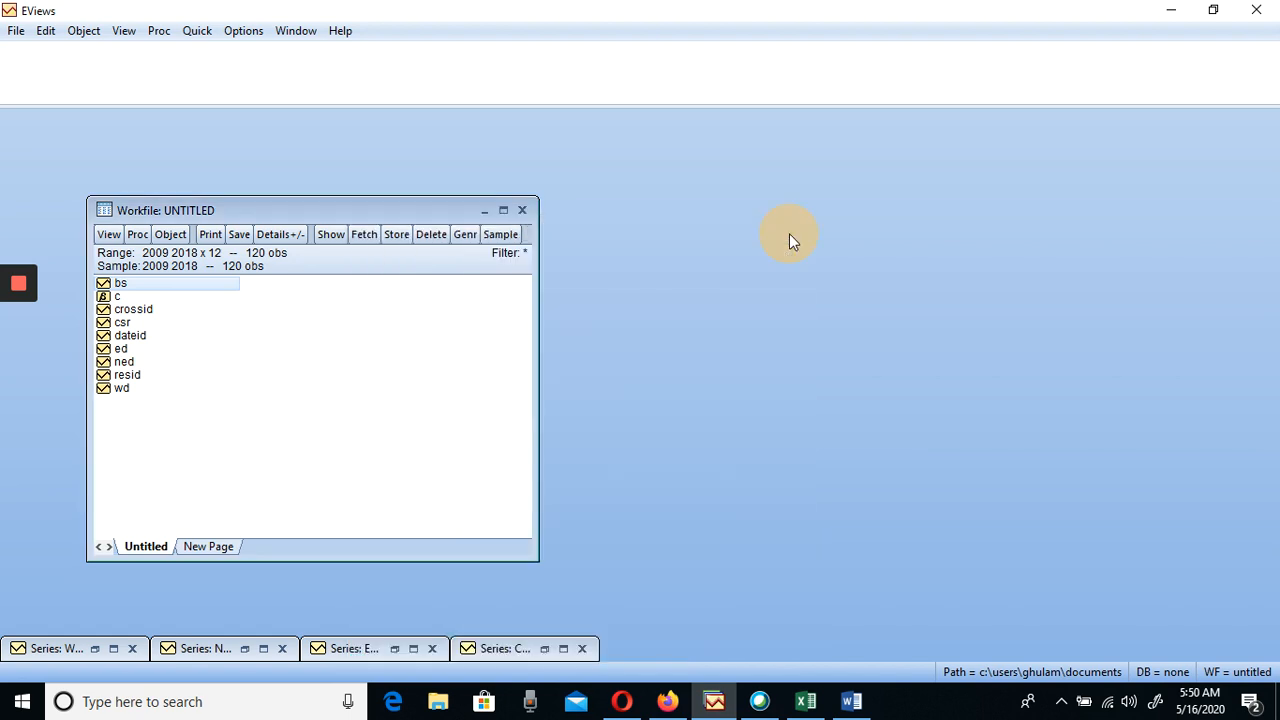
Try to open the ED series from the workfile, moving the workfile window to look for it
click(120, 350)
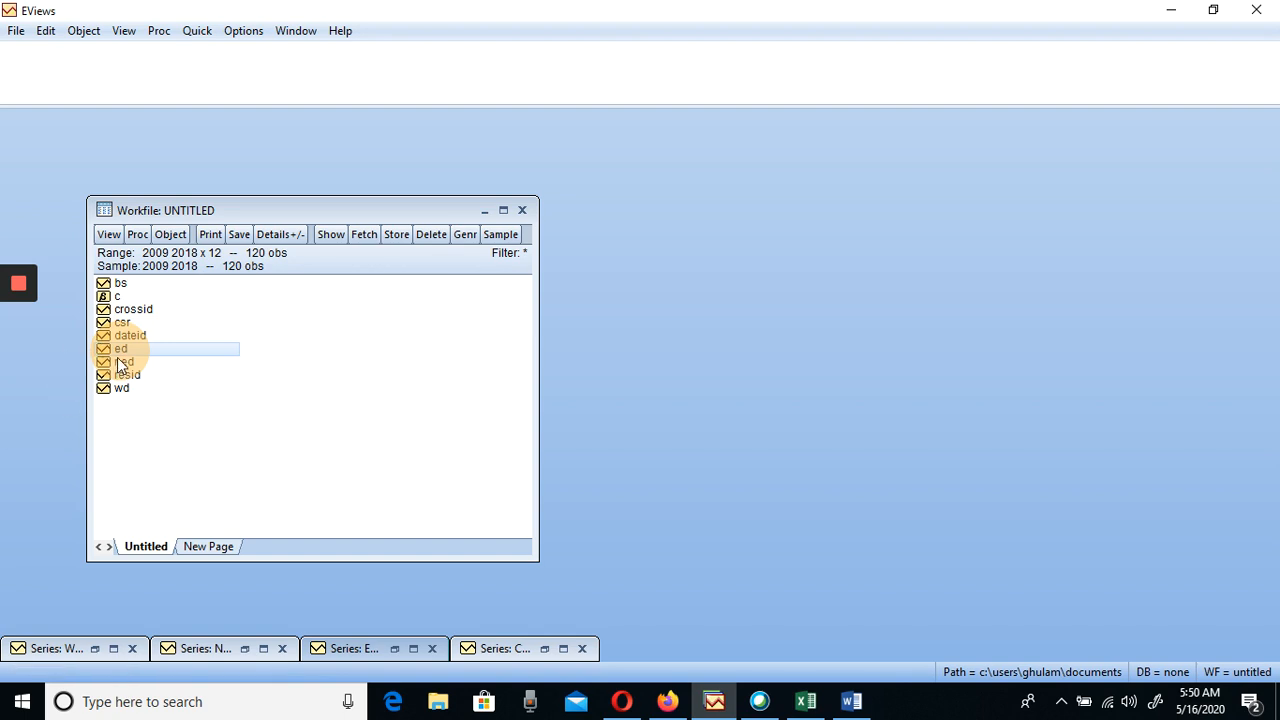
double_click(117, 351)
drag(305, 213, 576, 173)
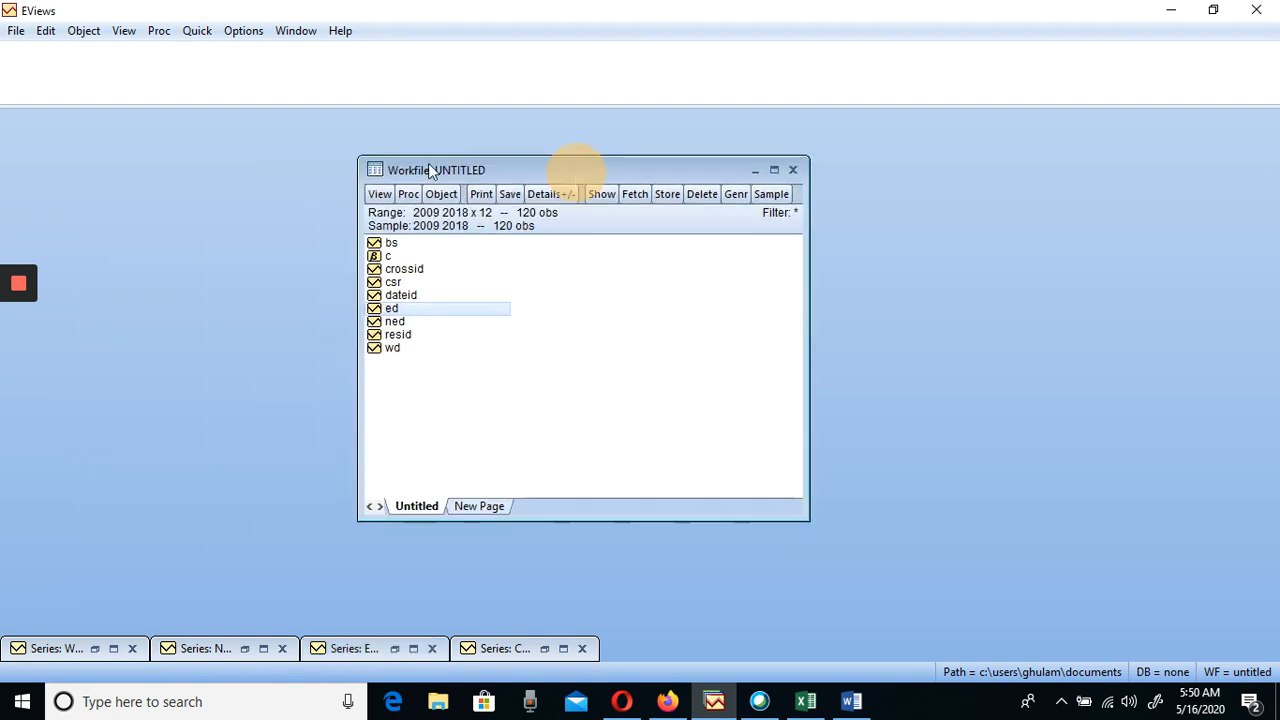
click(396, 310)
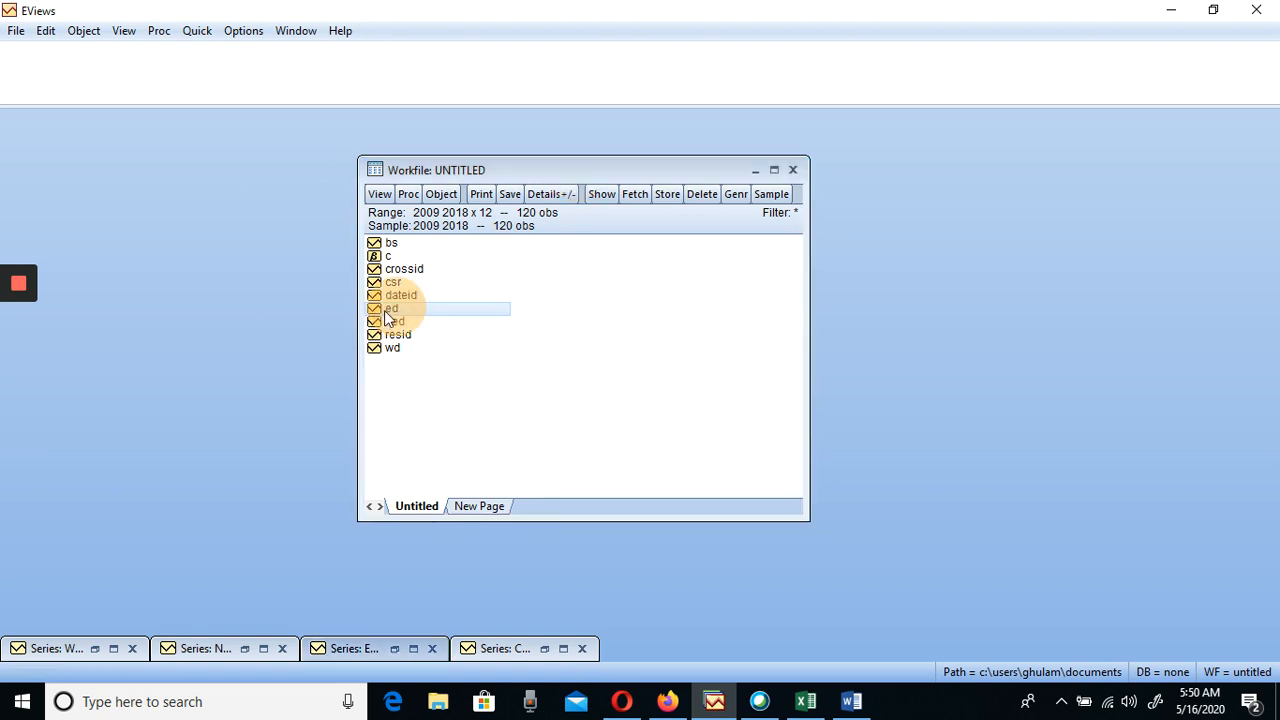
click(436, 430)
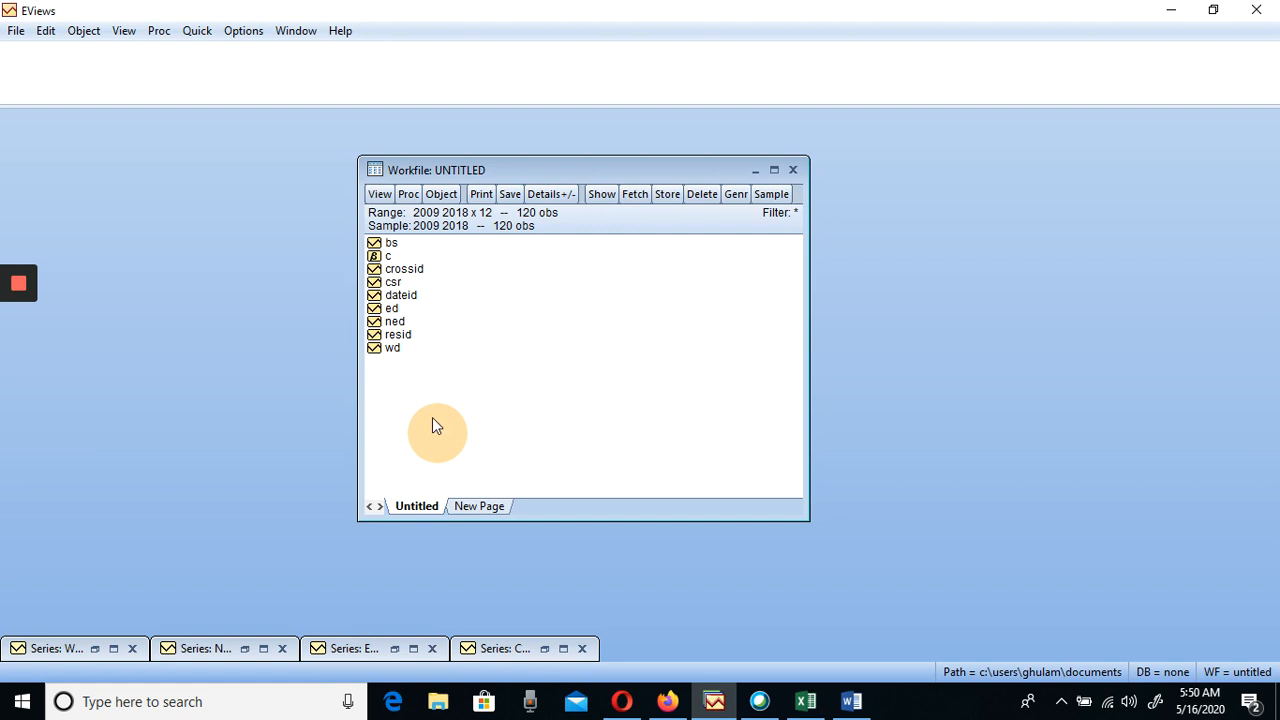
click(393, 310)
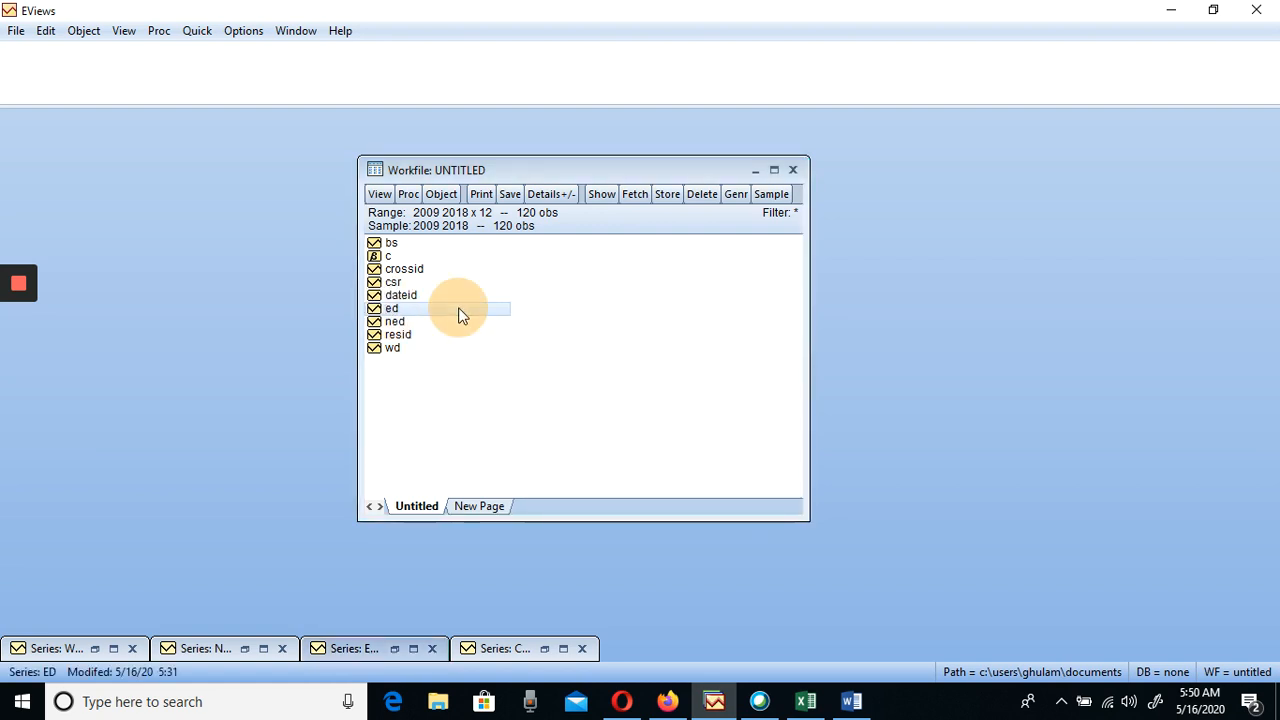
click(393, 311)
right_click(393, 316)
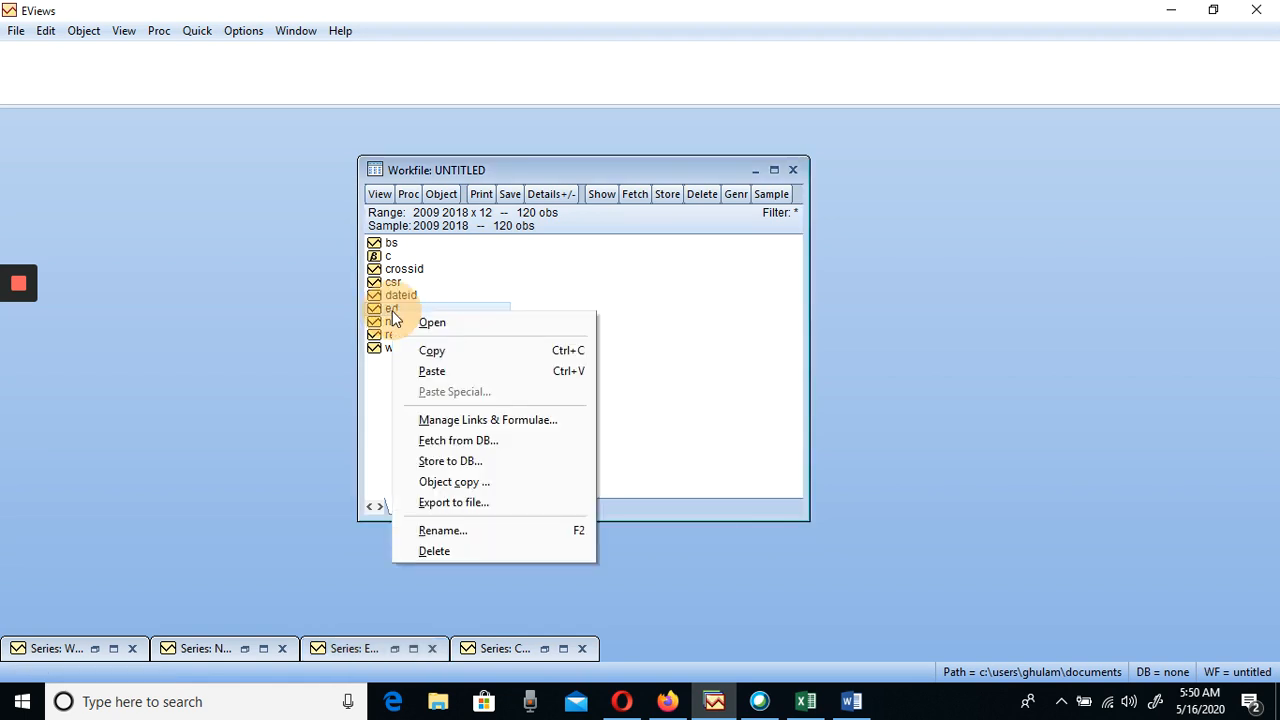
click(445, 328)
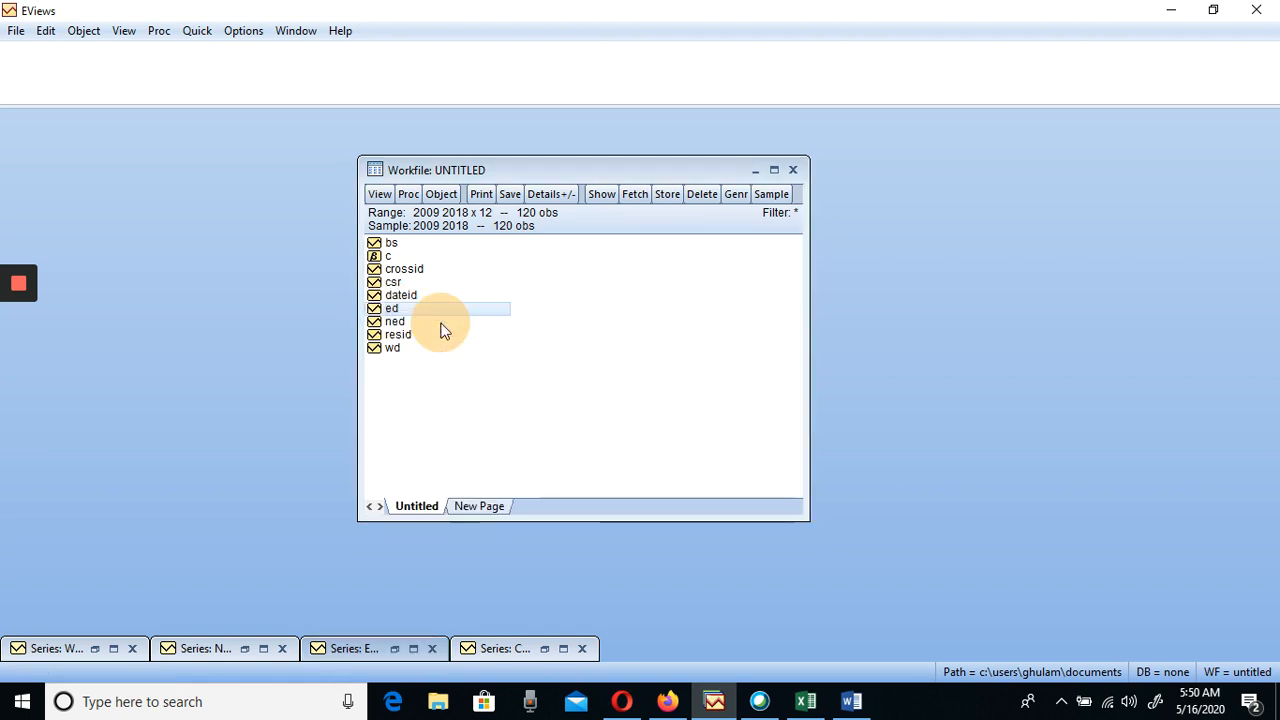
drag(584, 167, 428, 143)
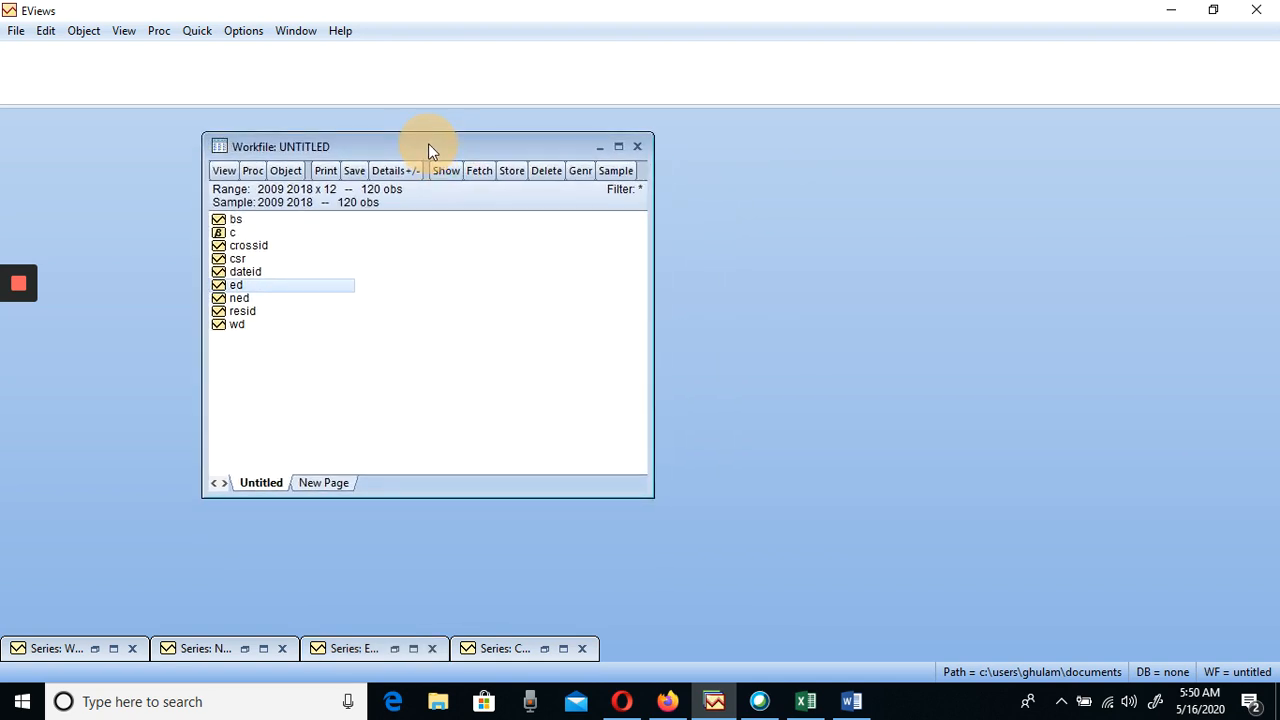
Close the minimized output windows of the CSR, ED, NED and WD series
click(523, 648)
click(582, 649)
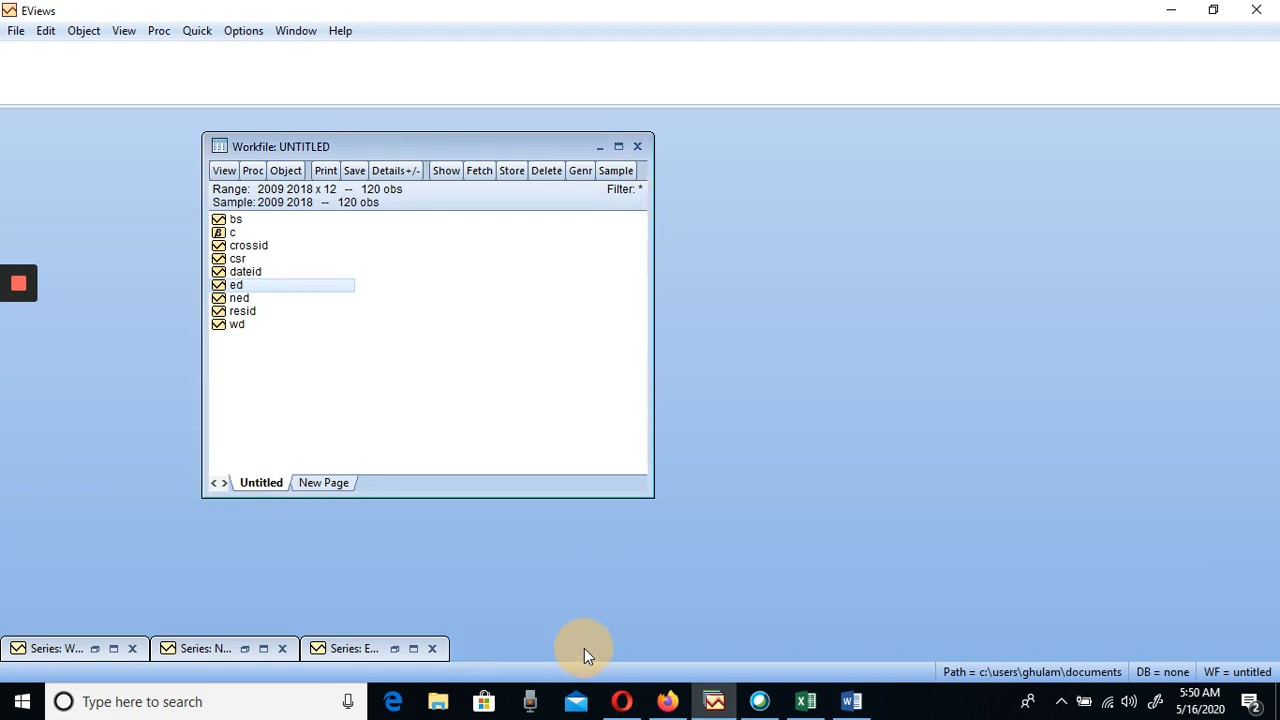
click(432, 650)
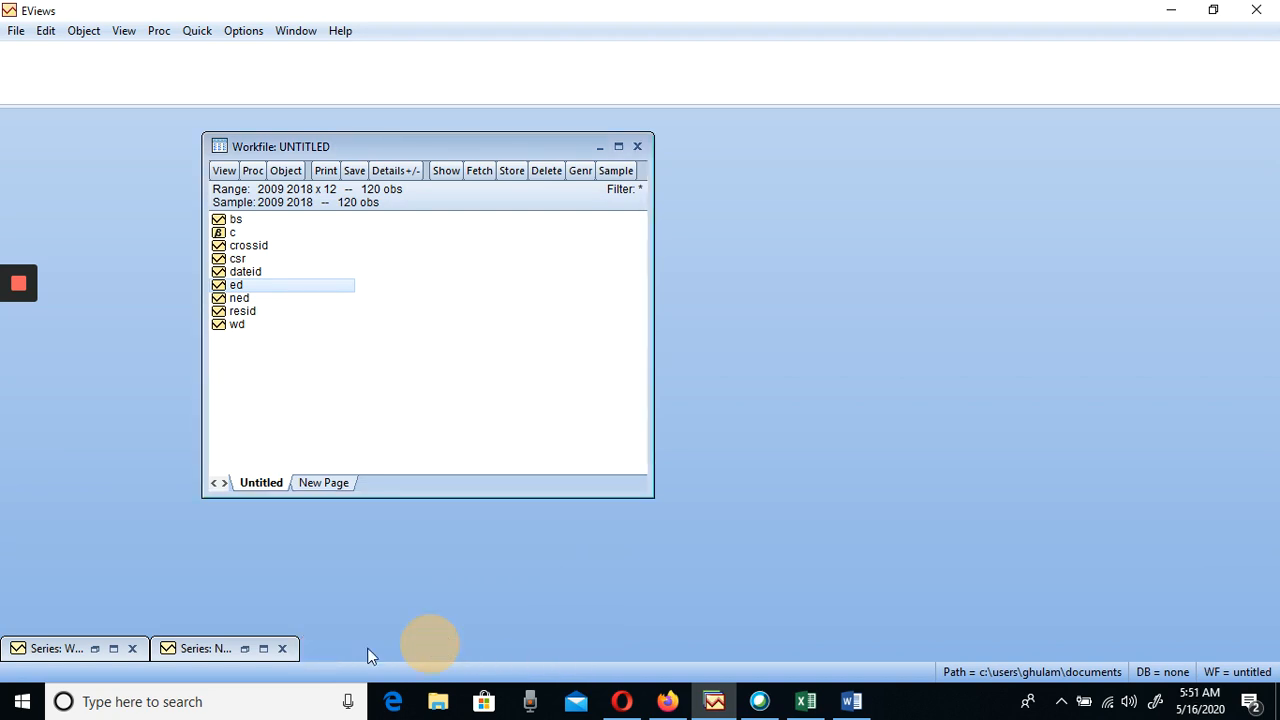
click(282, 649)
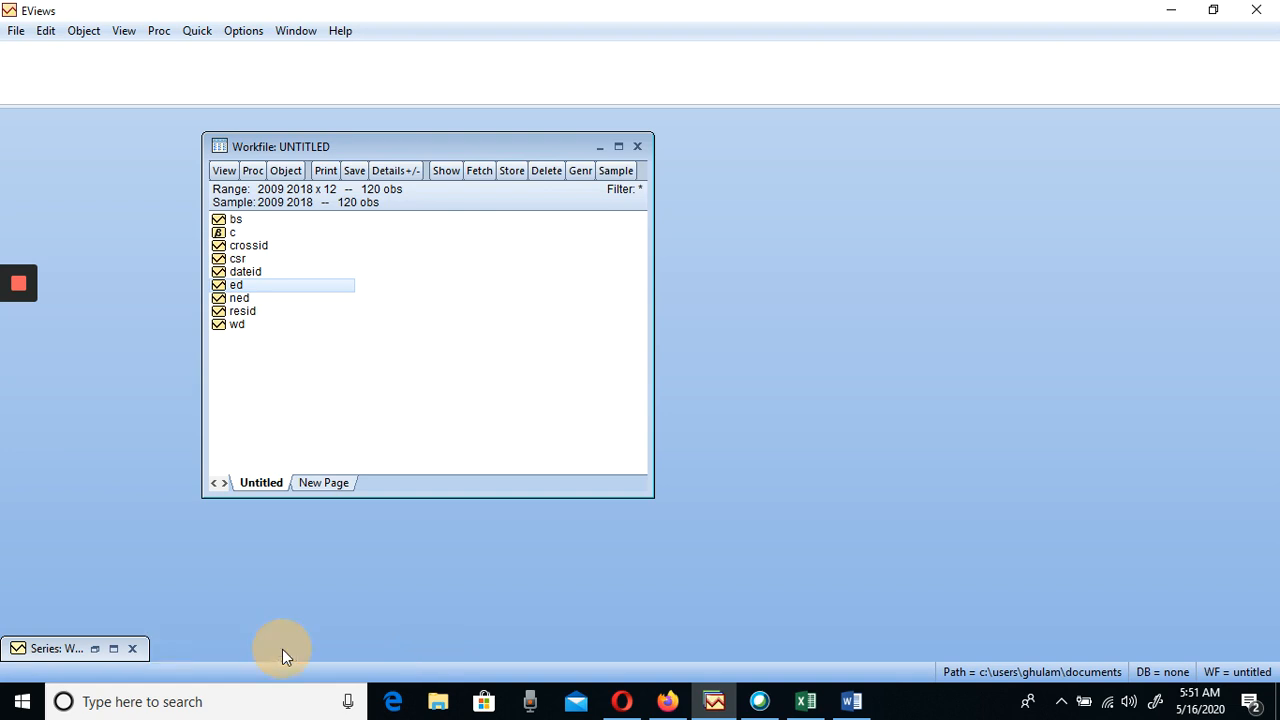
click(132, 649)
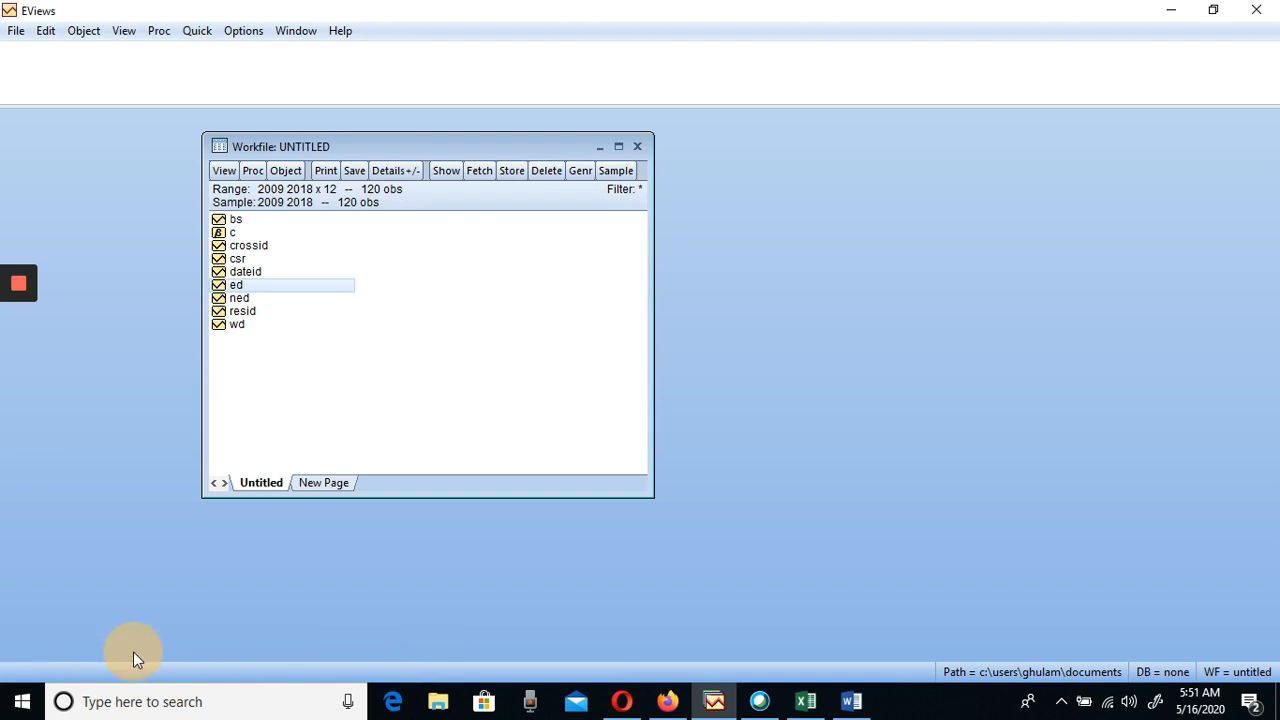
Open the ED series in its spreadsheet view and look through its available object and view commands
double_click(235, 285)
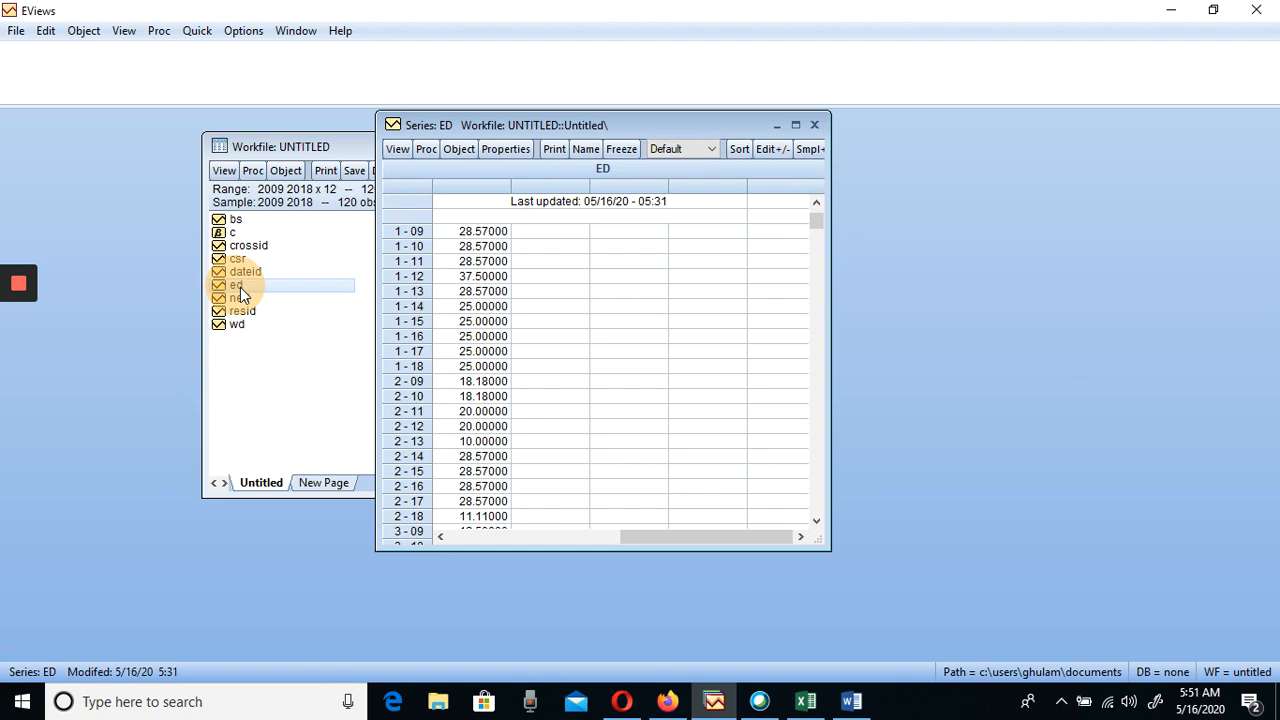
click(815, 125)
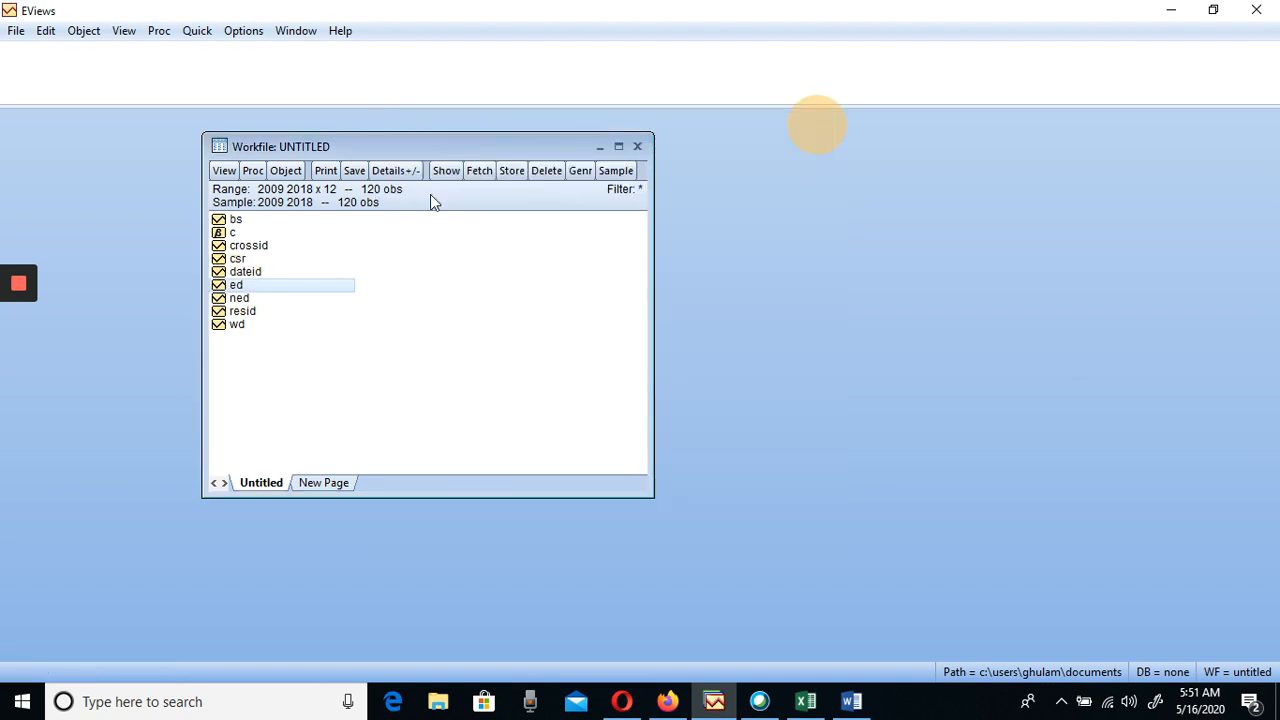
right_click(238, 289)
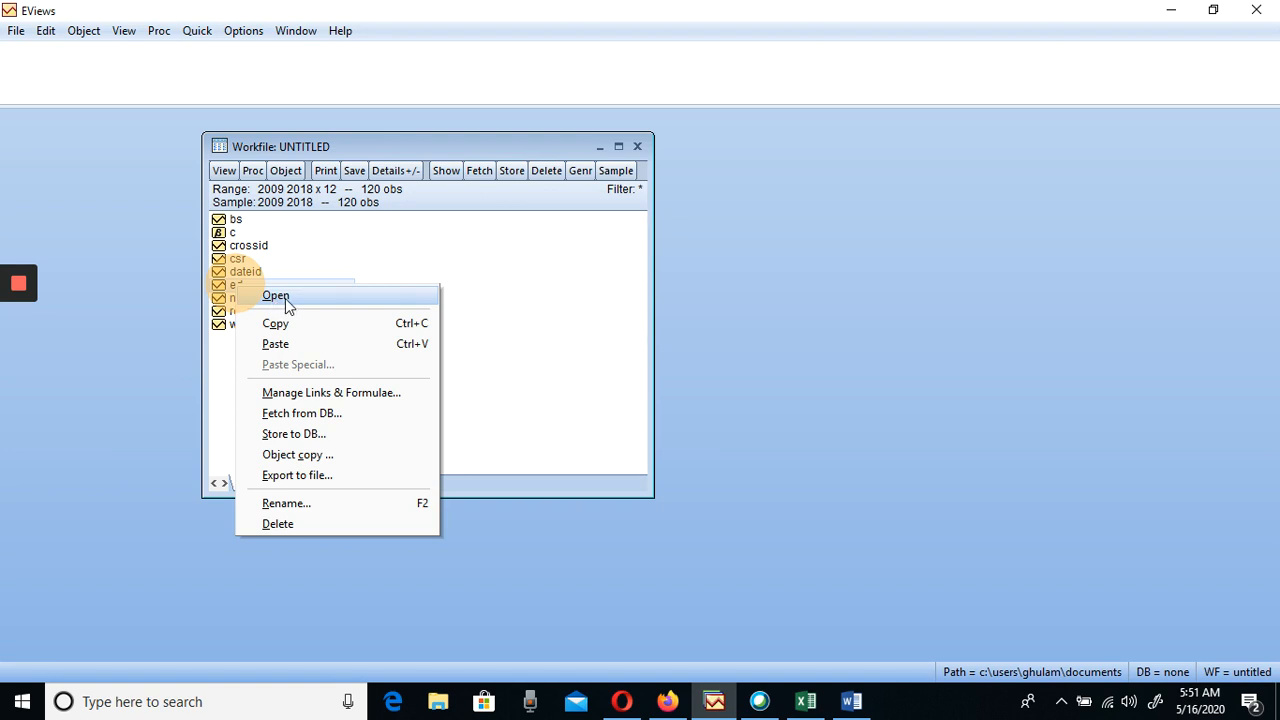
click(276, 297)
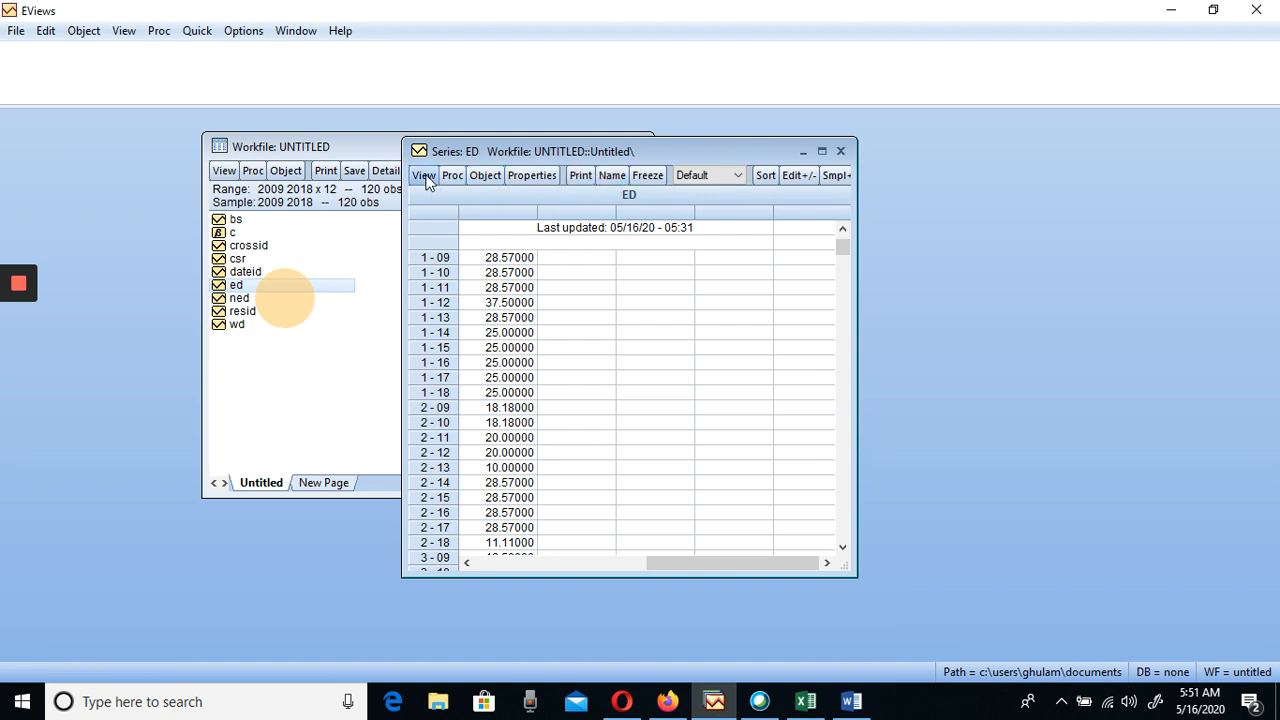
click(478, 175)
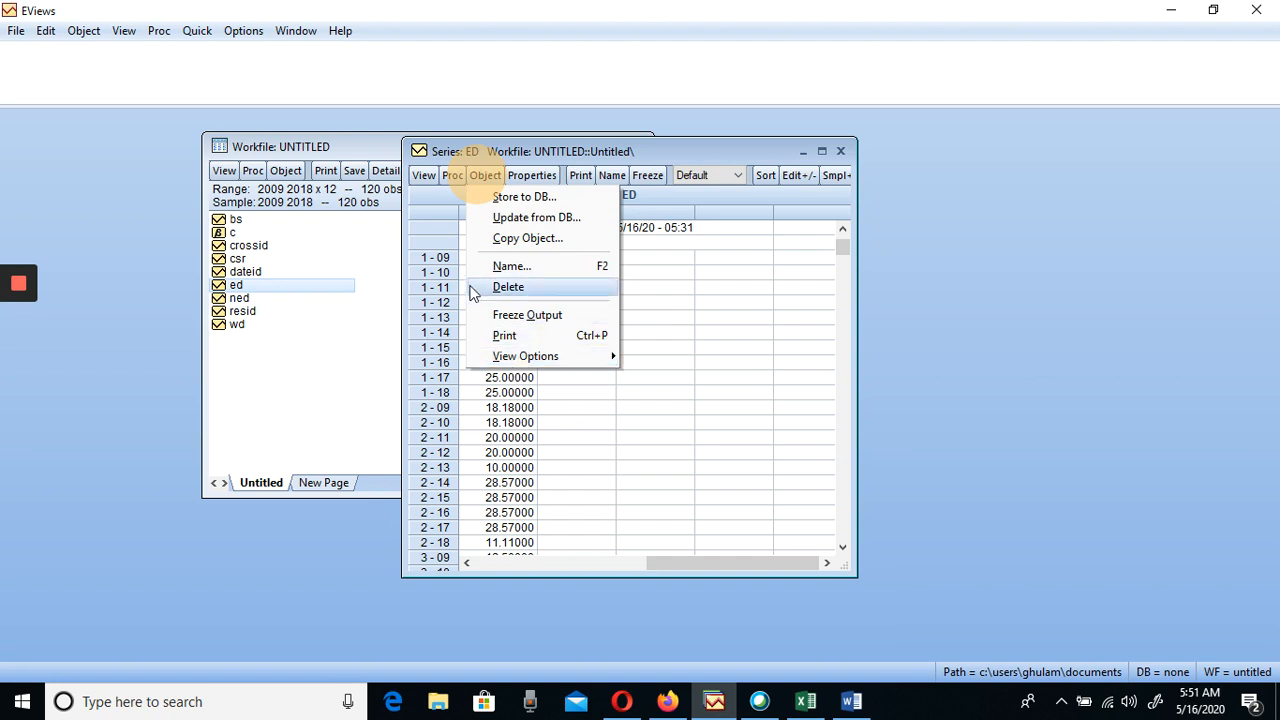
click(425, 176)
click(426, 177)
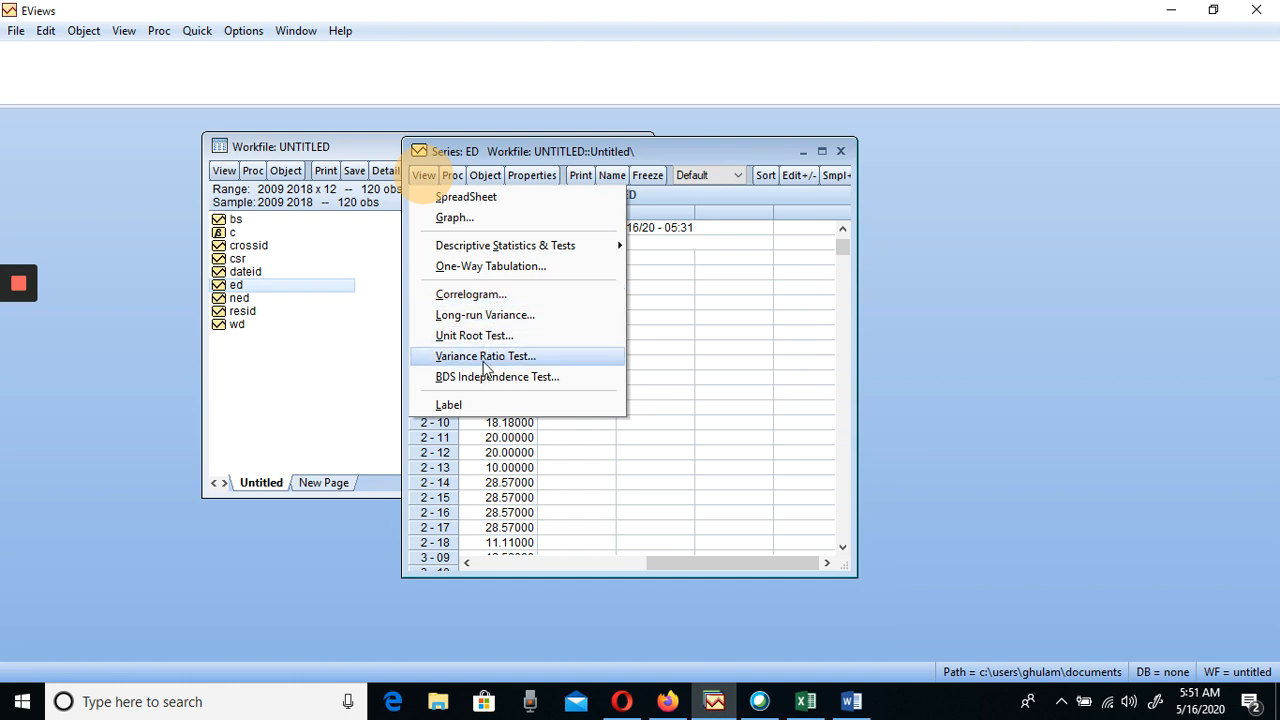
click(282, 365)
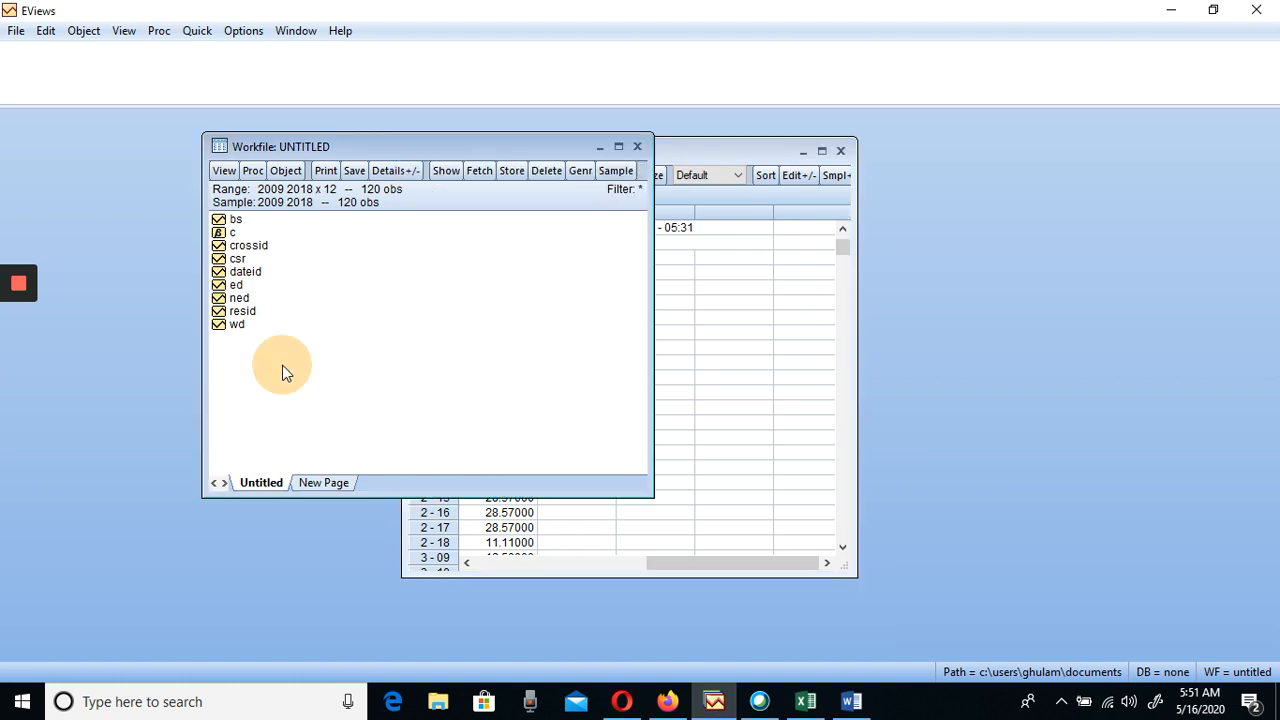
Try to create the differenced series with the Show command using the expression ED1=ED-1
click(446, 172)
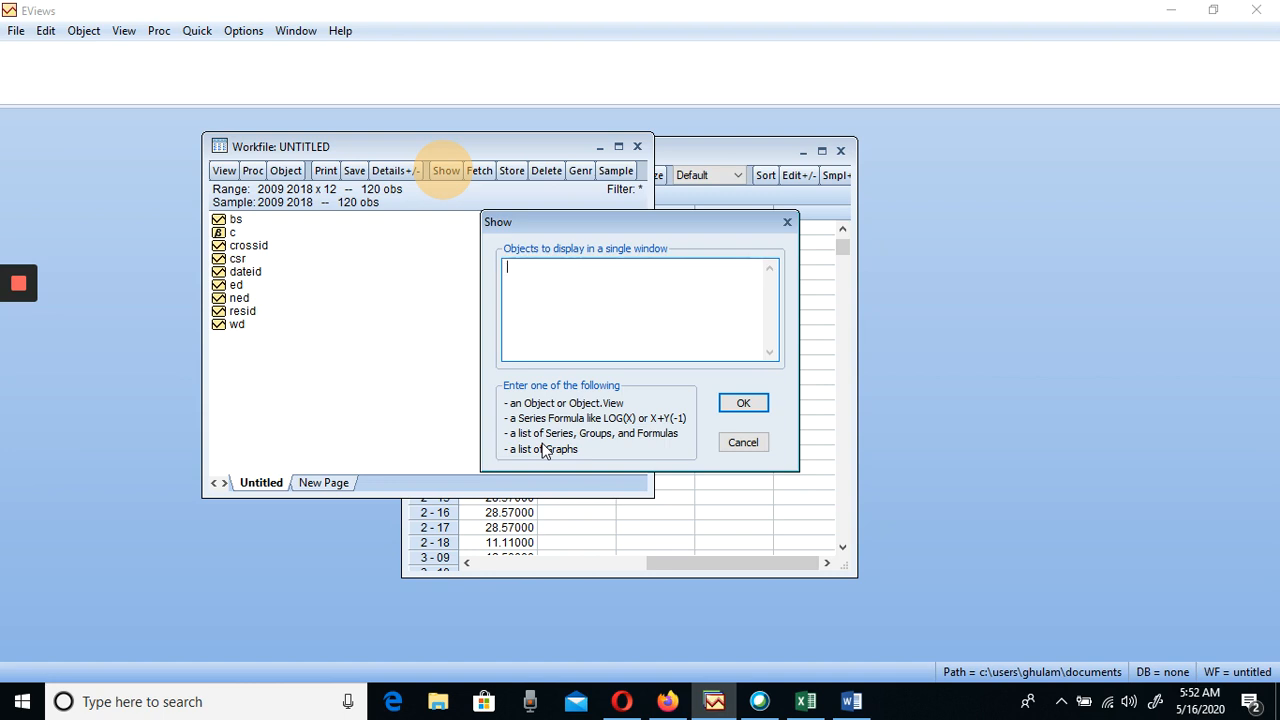
text(ED1=)
text(ED-1)
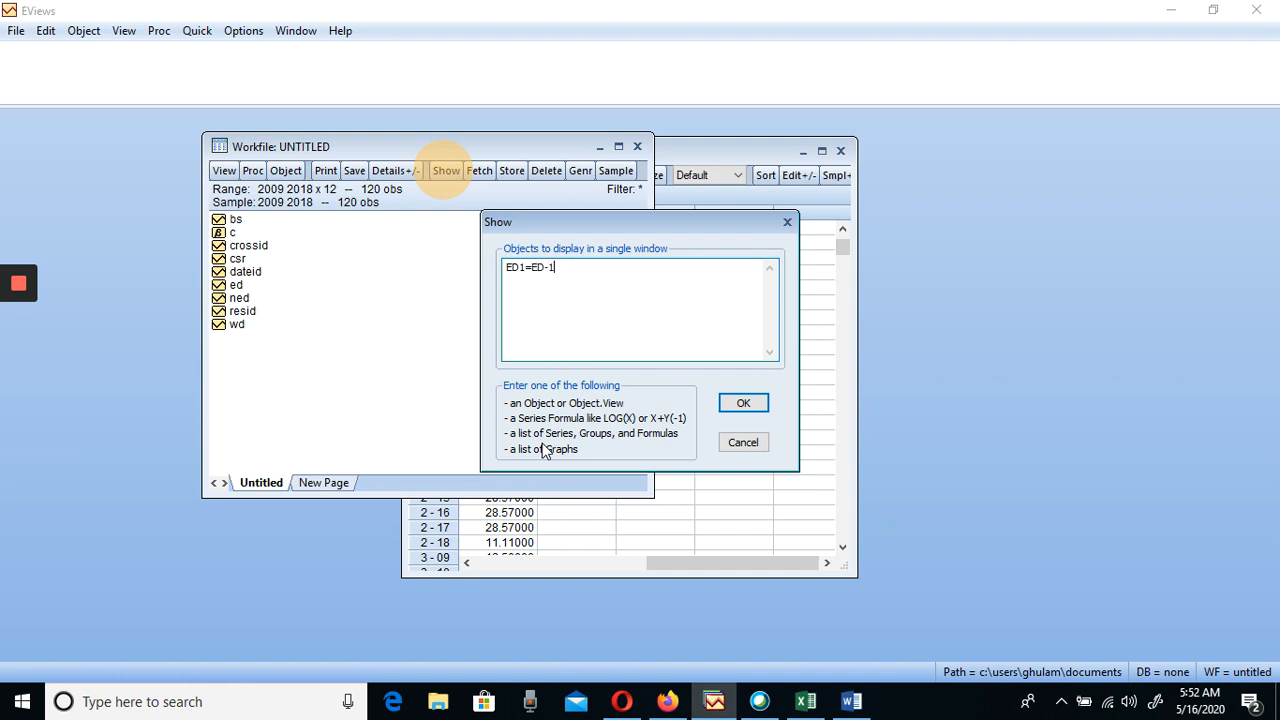
click(742, 405)
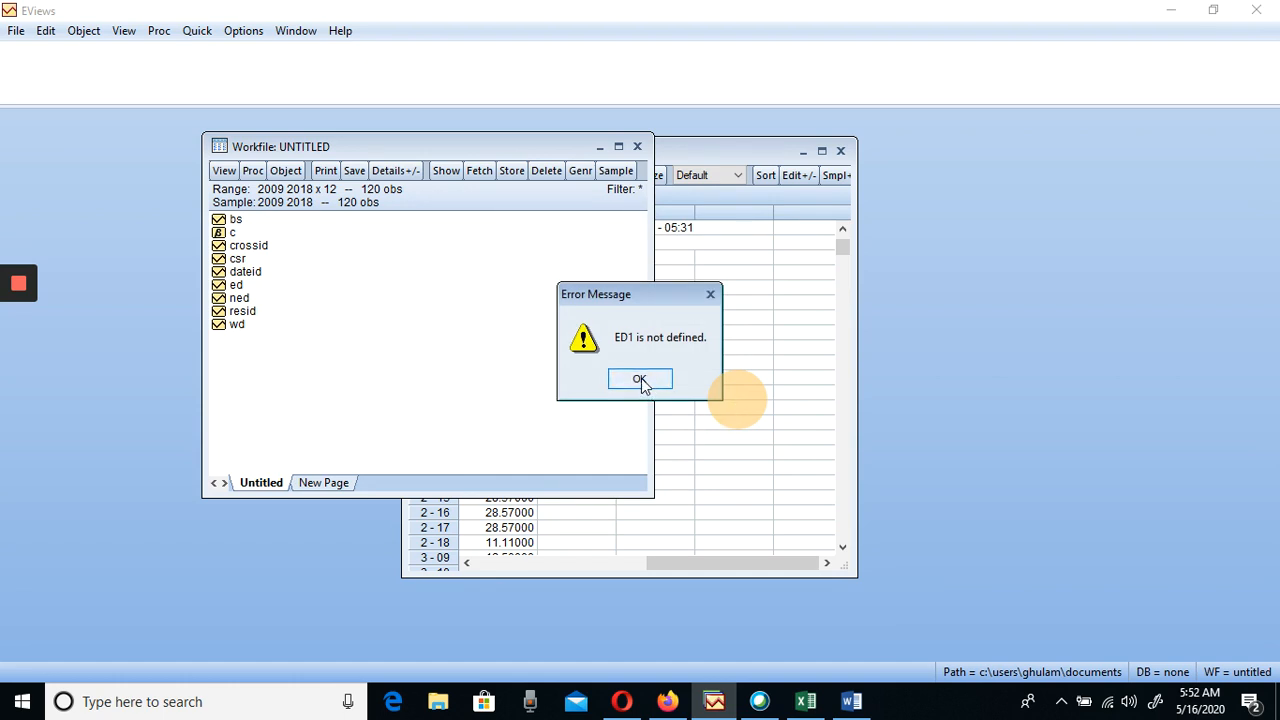
click(641, 380)
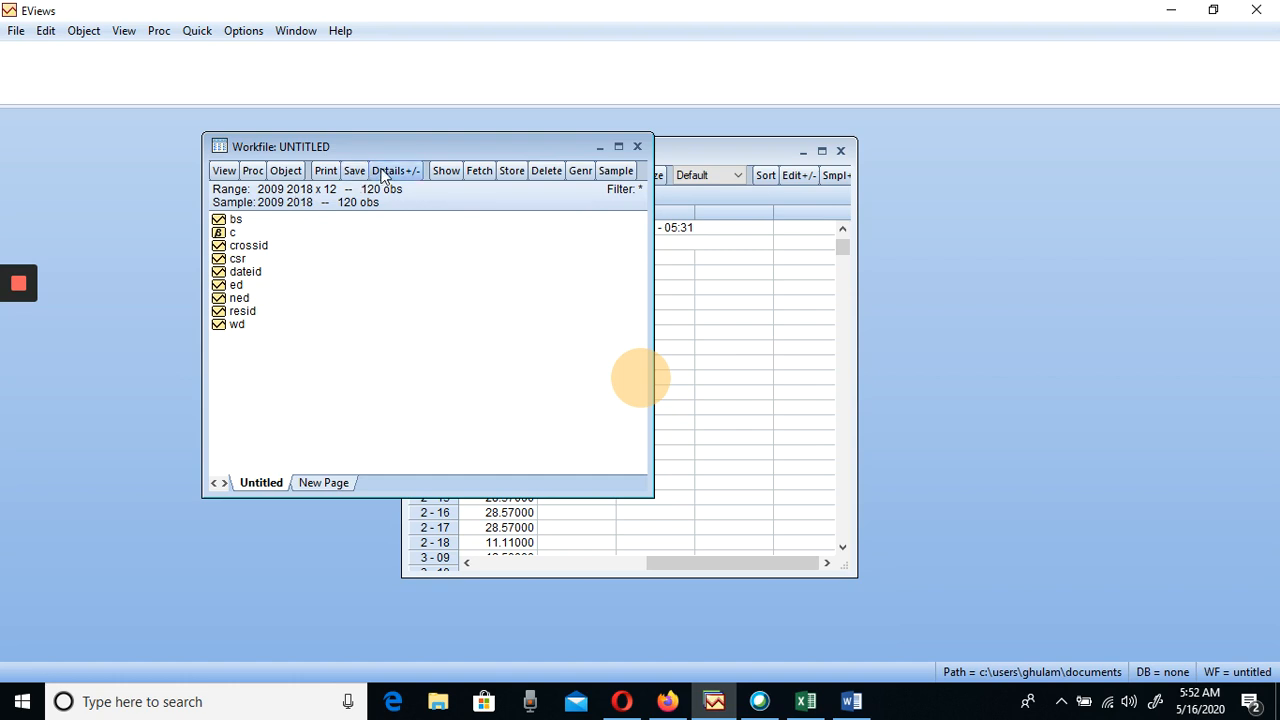
Generate a new series with the equation ED1=ED-1 over the sample 2009 2018
click(284, 172)
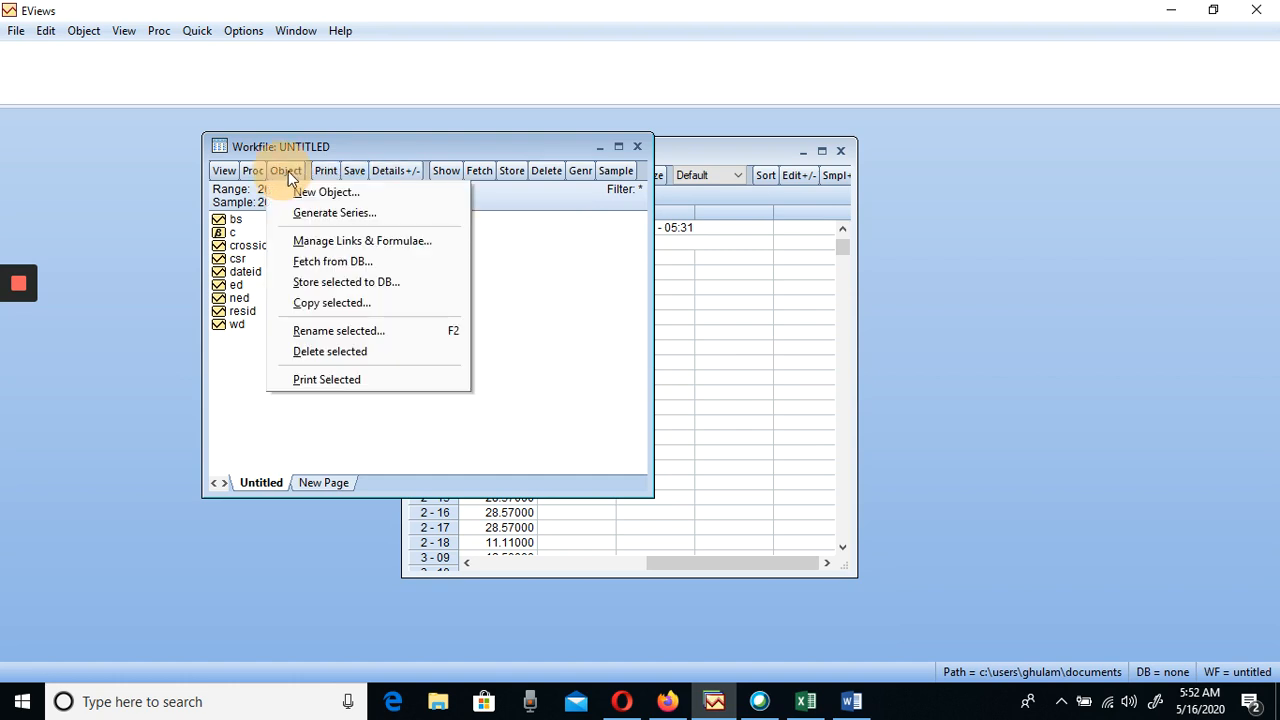
click(337, 216)
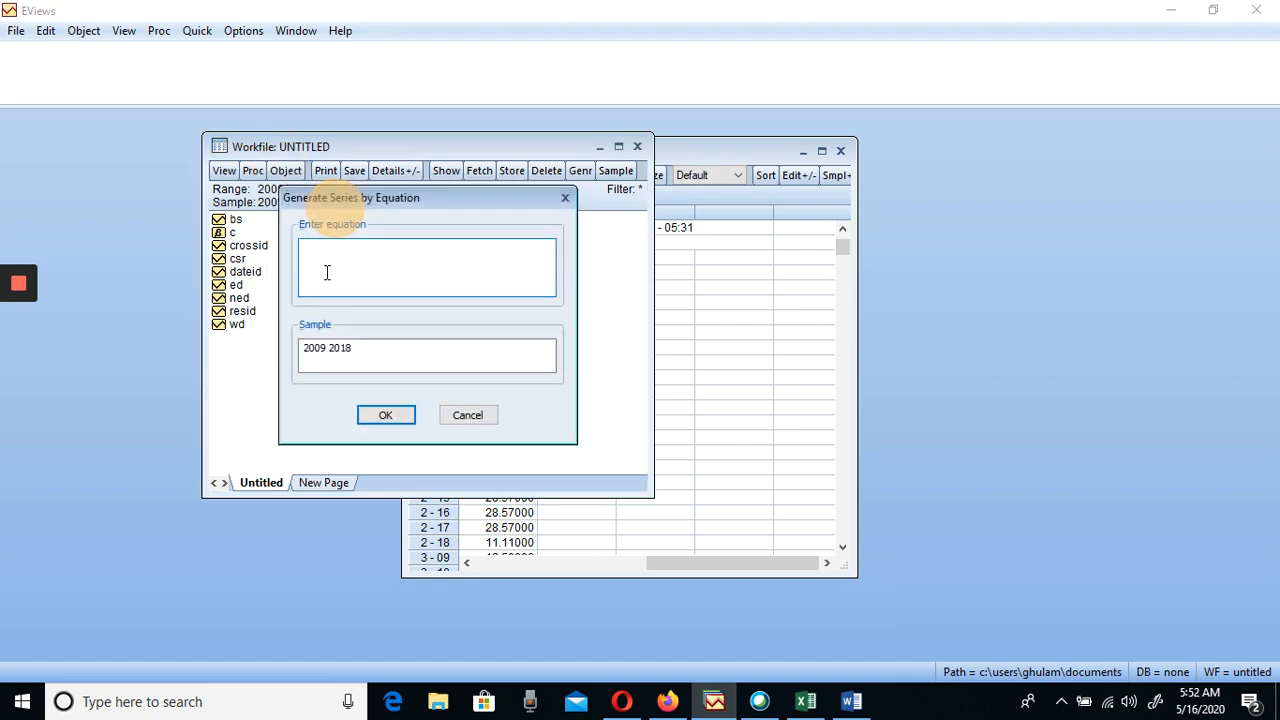
text(ED1=ED1-1)
click(393, 417)
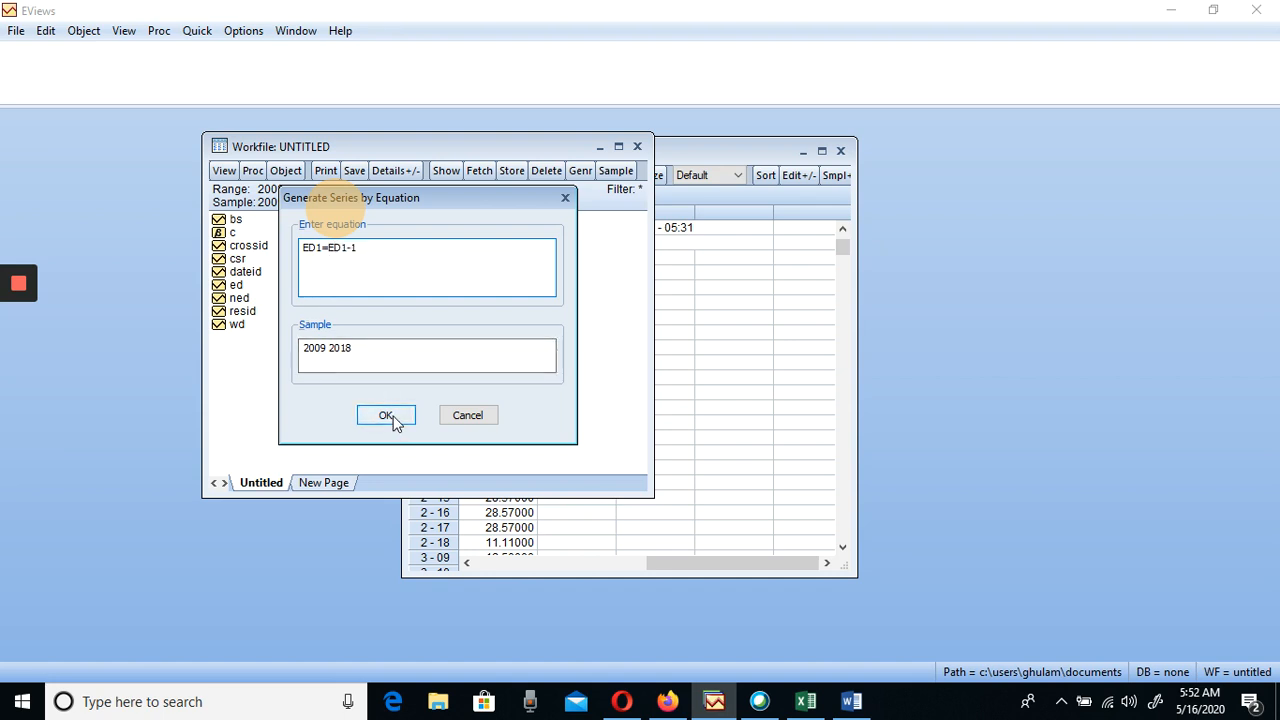
click(350, 249)
key(BackSpace)
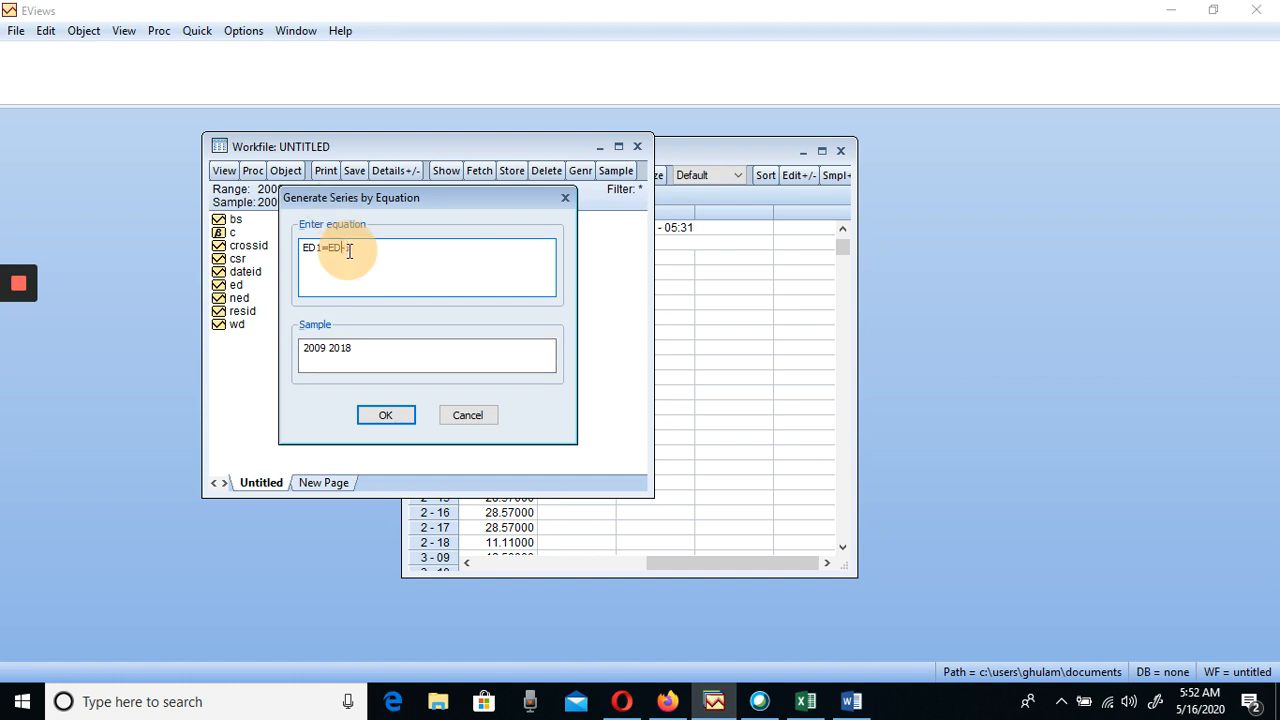
click(389, 413)
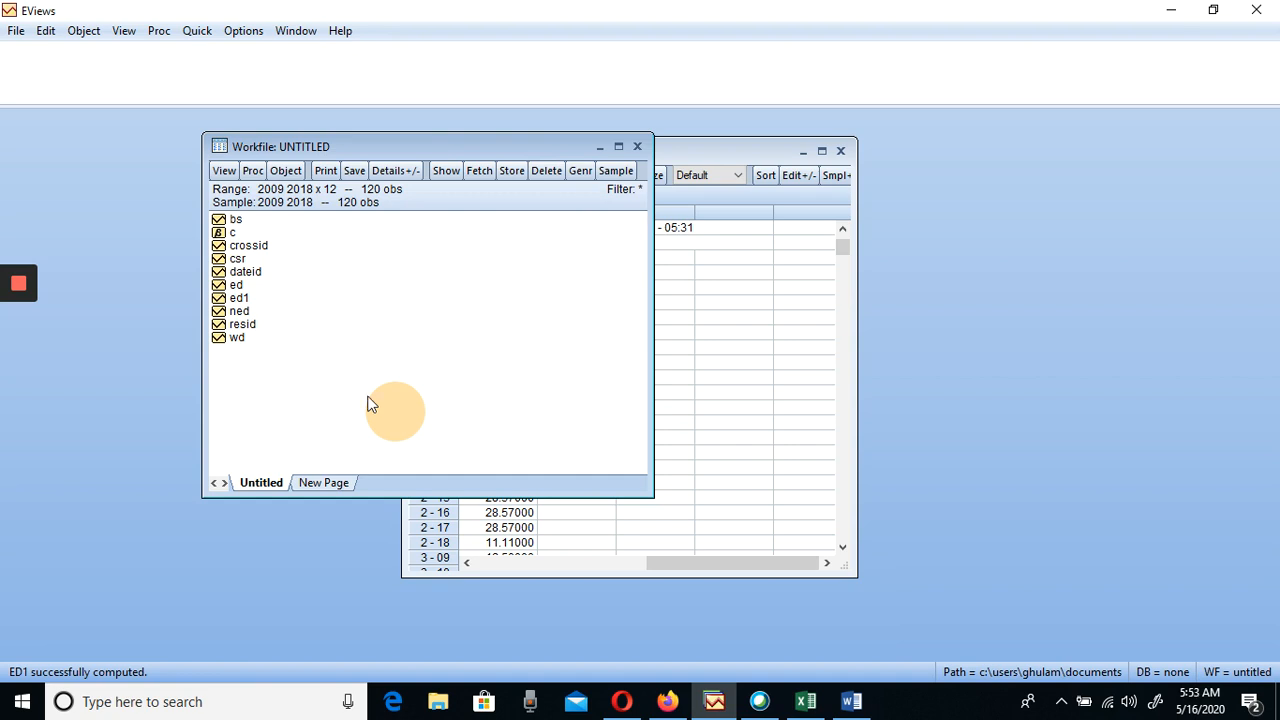
Generate the second ED series with the equation ED2=ED1-1 over the sample 2009 2018
click(243, 298)
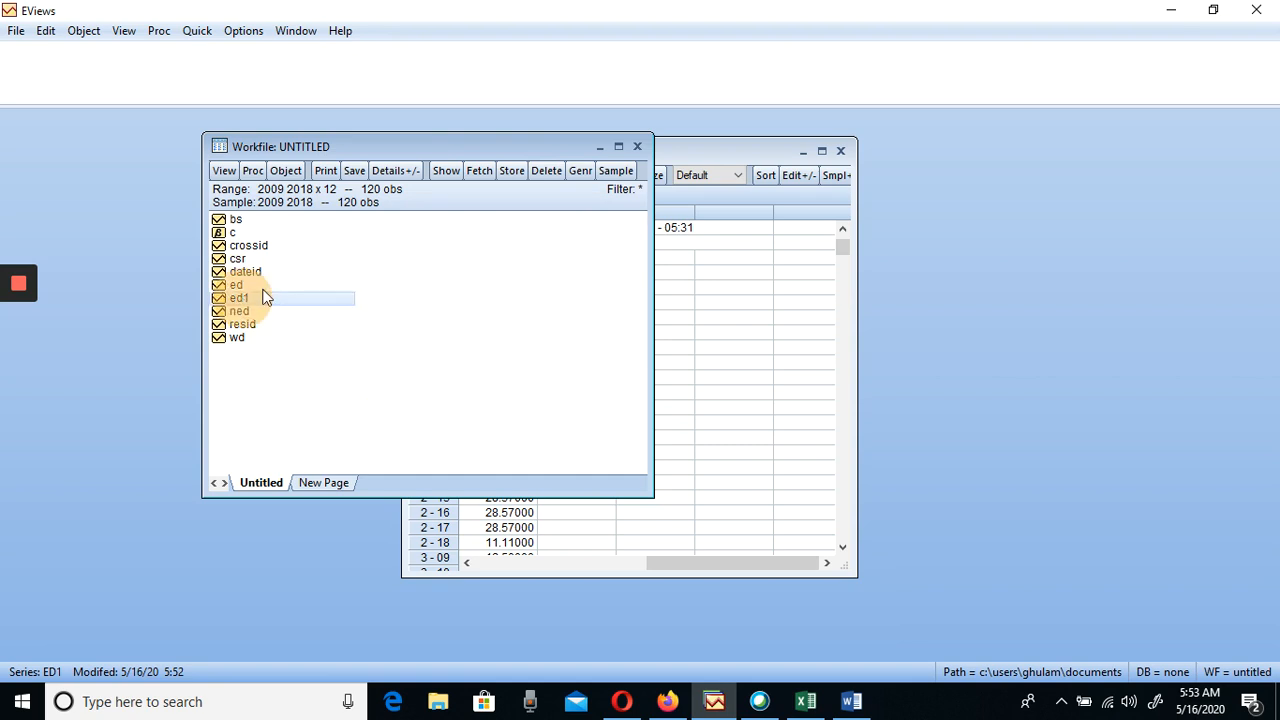
click(288, 172)
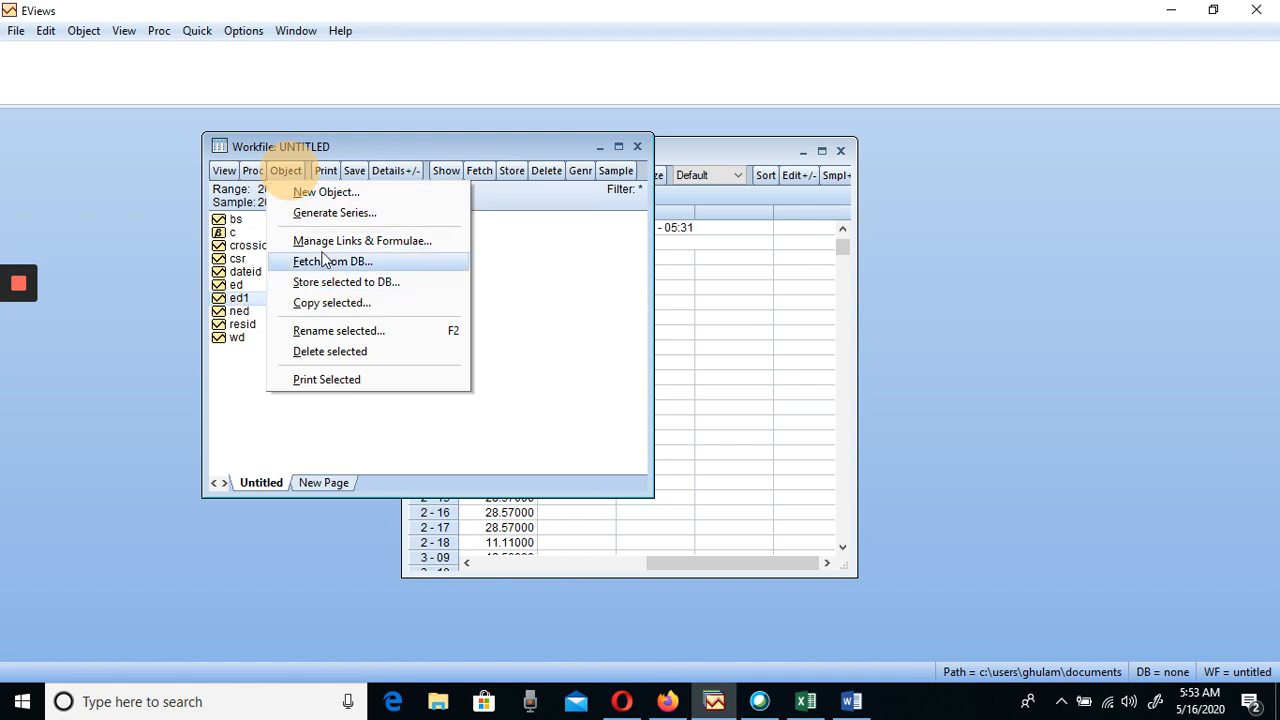
click(317, 214)
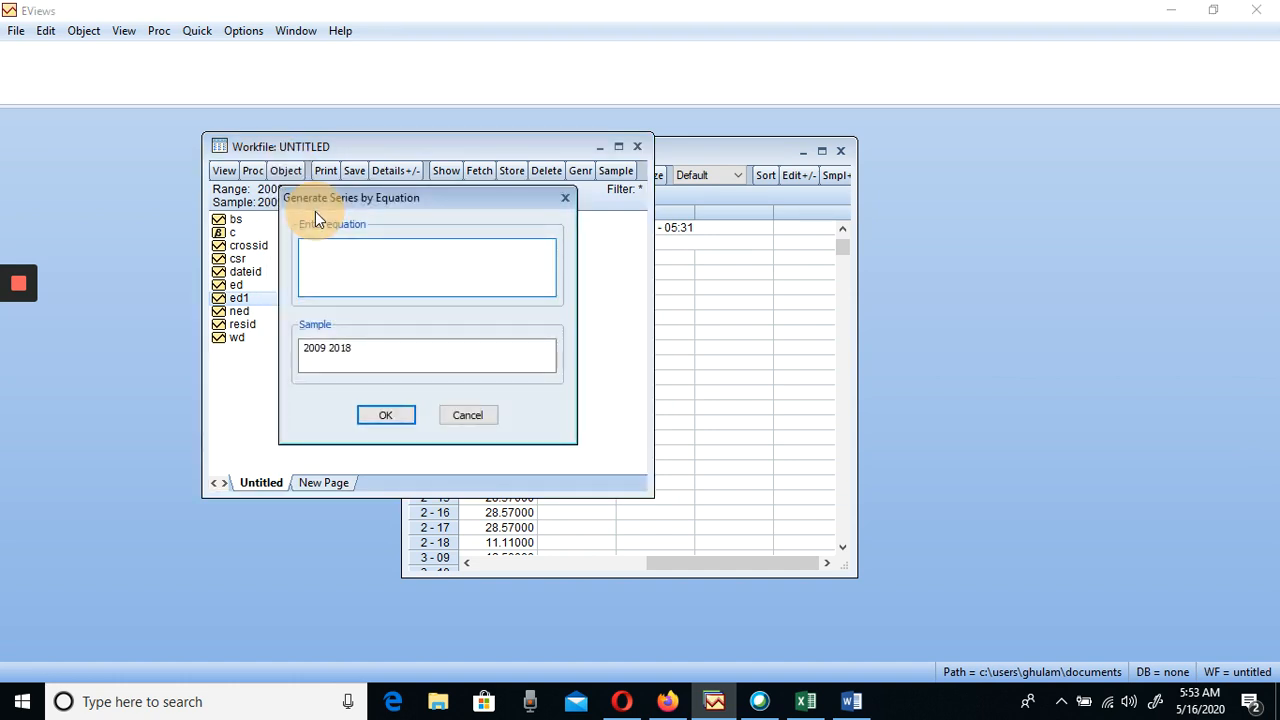
text(ED2=ED1-1)
click(400, 417)
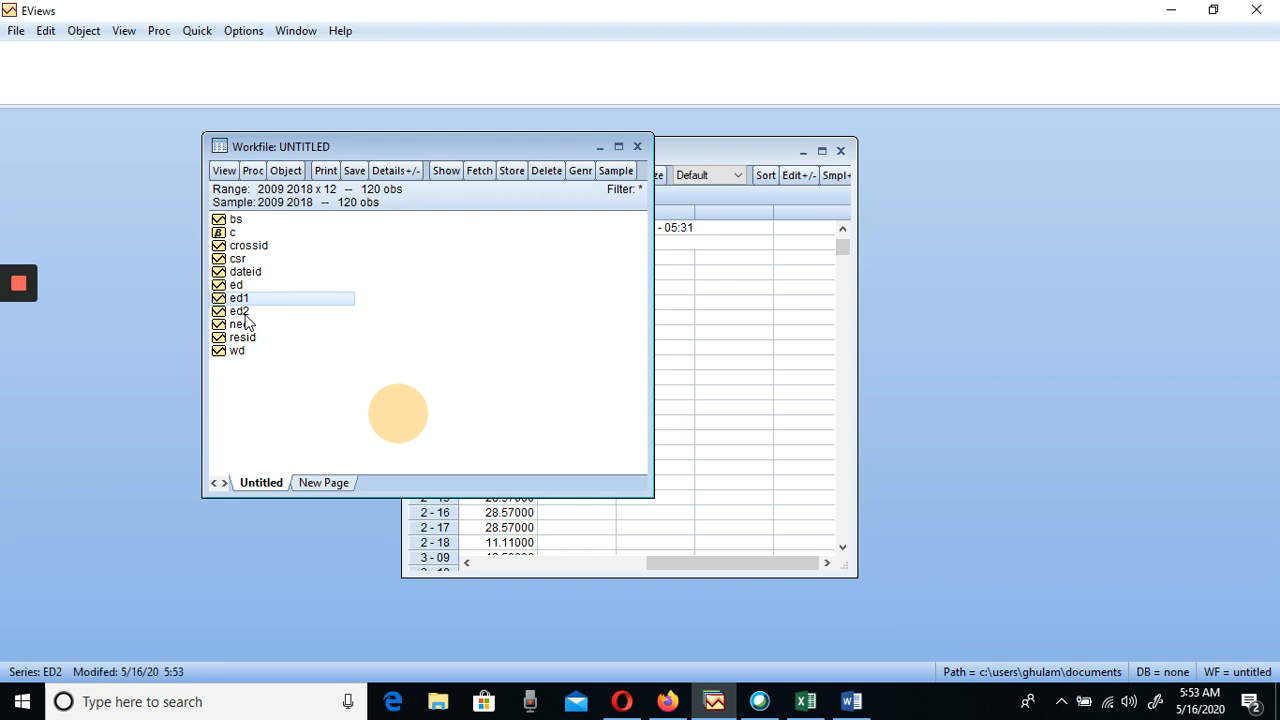
Generate a new series from BS with the equation BS1=BS-1 over the sample 2009 2018
click(236, 224)
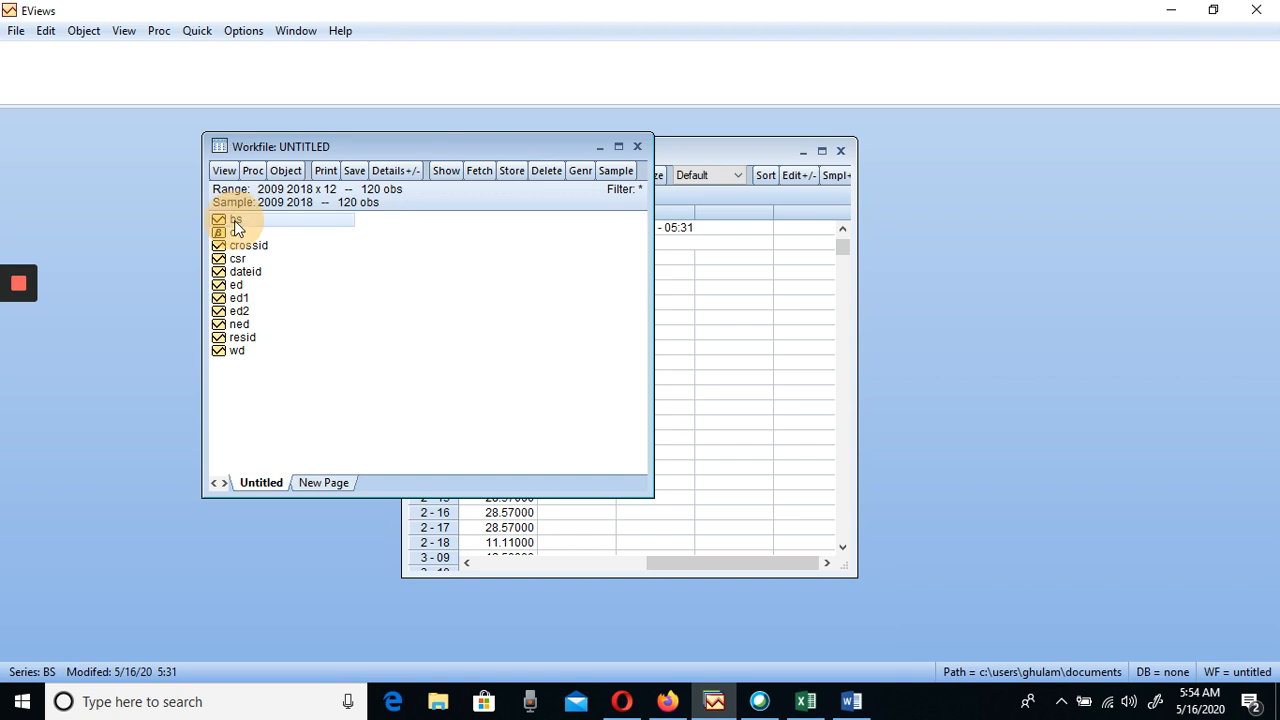
click(286, 172)
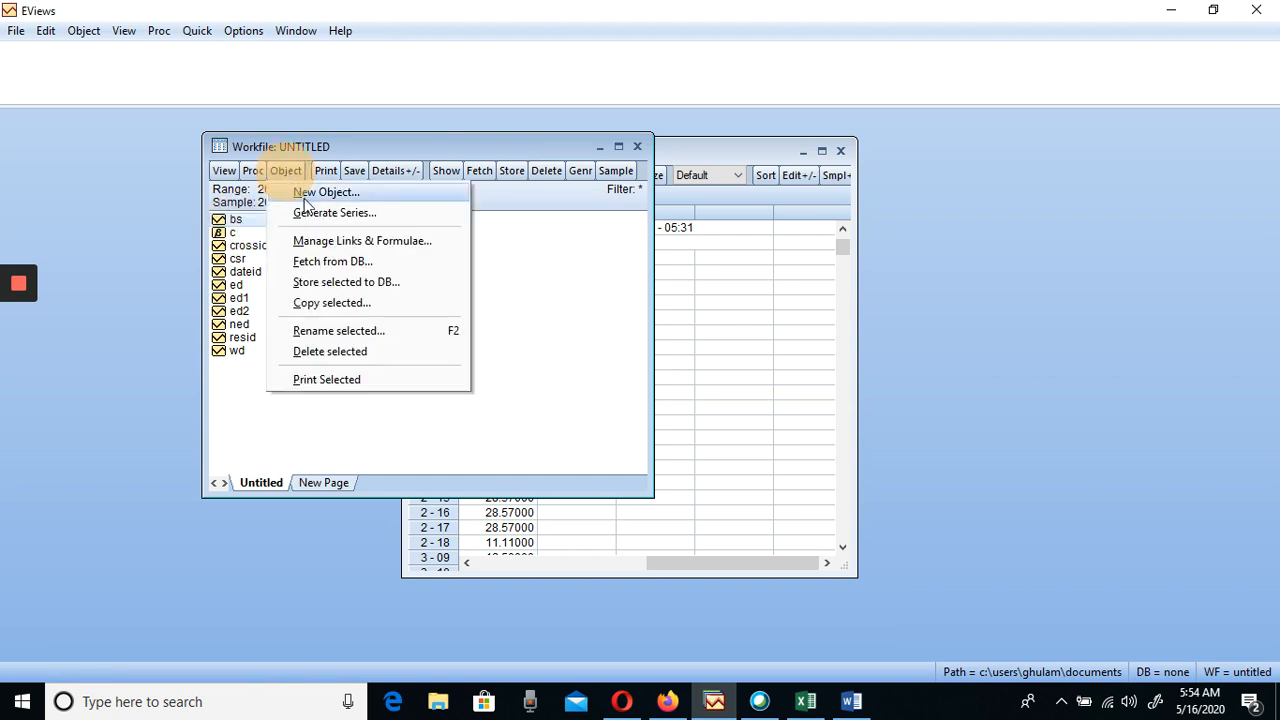
click(313, 214)
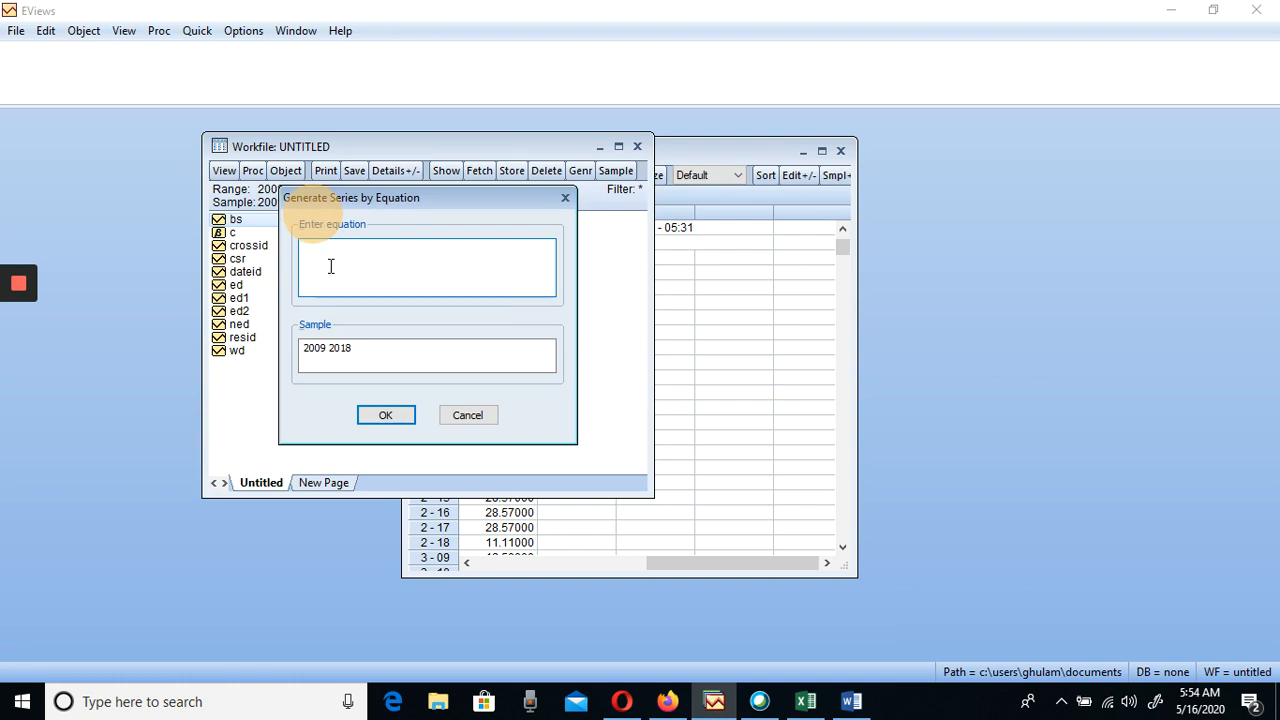
text(BS1=BS-1)
click(386, 416)
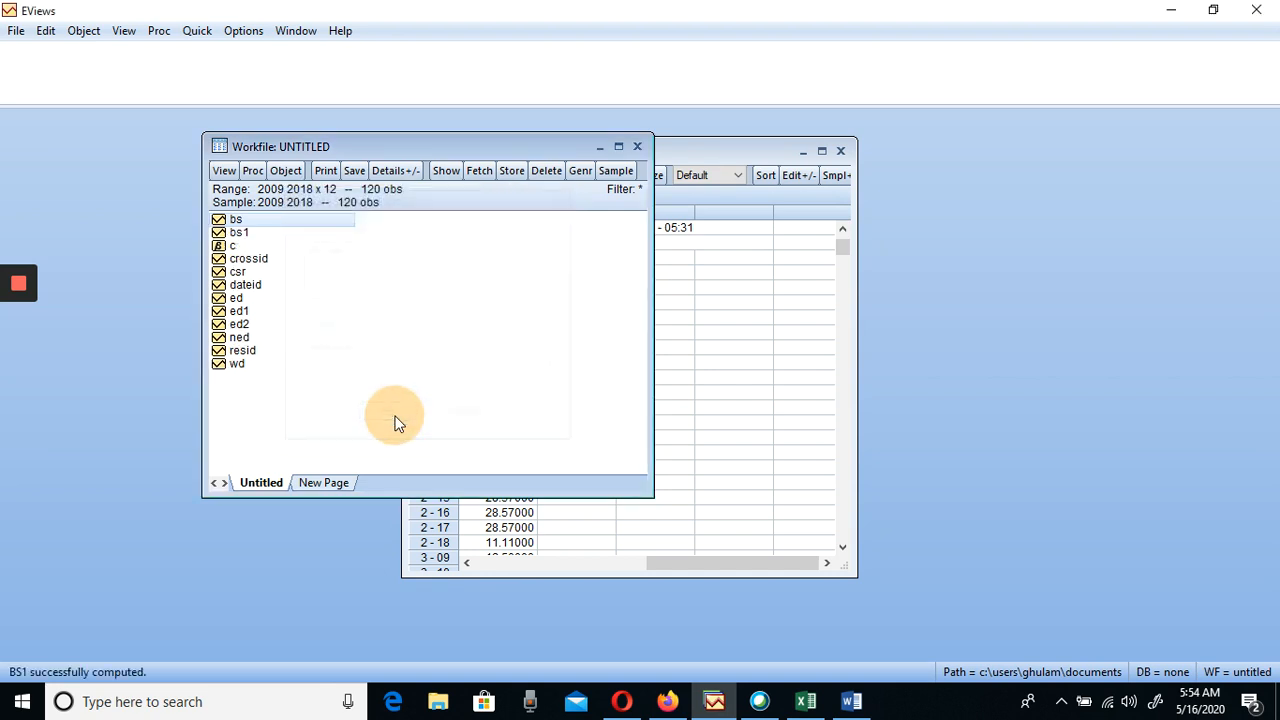
Generate the second BS series with the equation BS2=BS1-1 over the sample 2009 2018
click(238, 233)
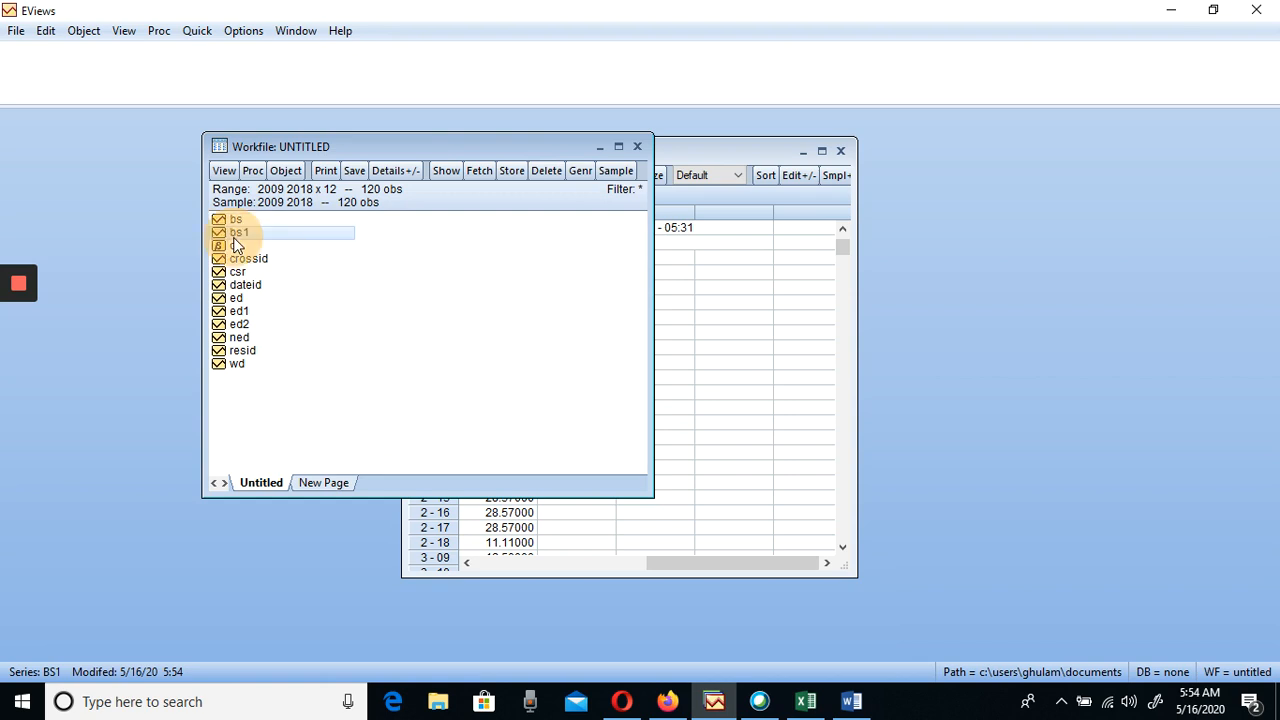
click(283, 172)
click(309, 214)
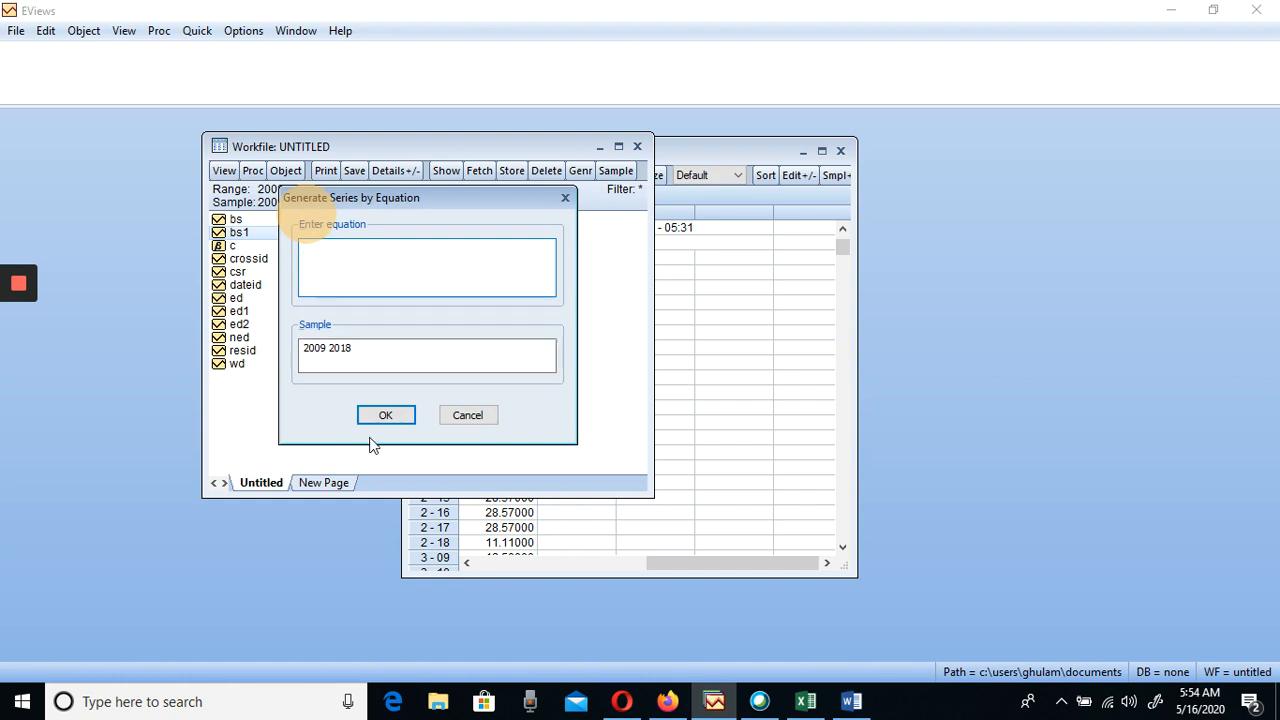
text(BS2=BS1-1)
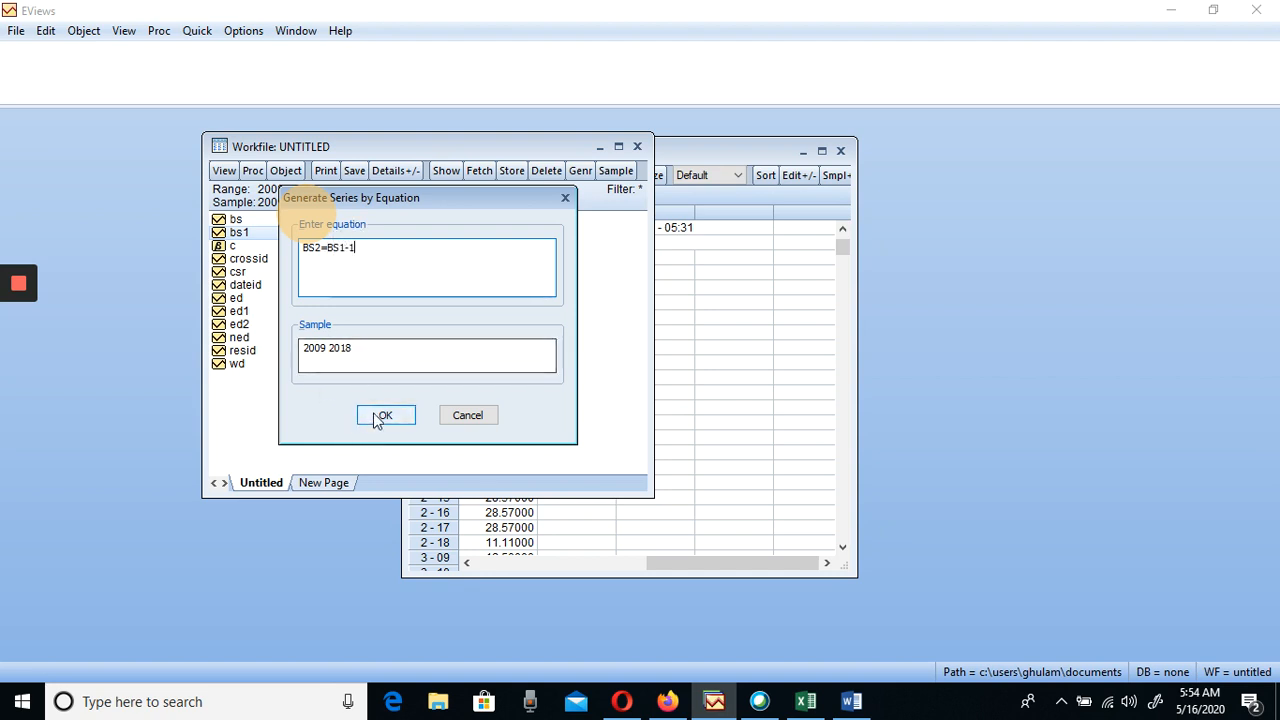
click(378, 416)
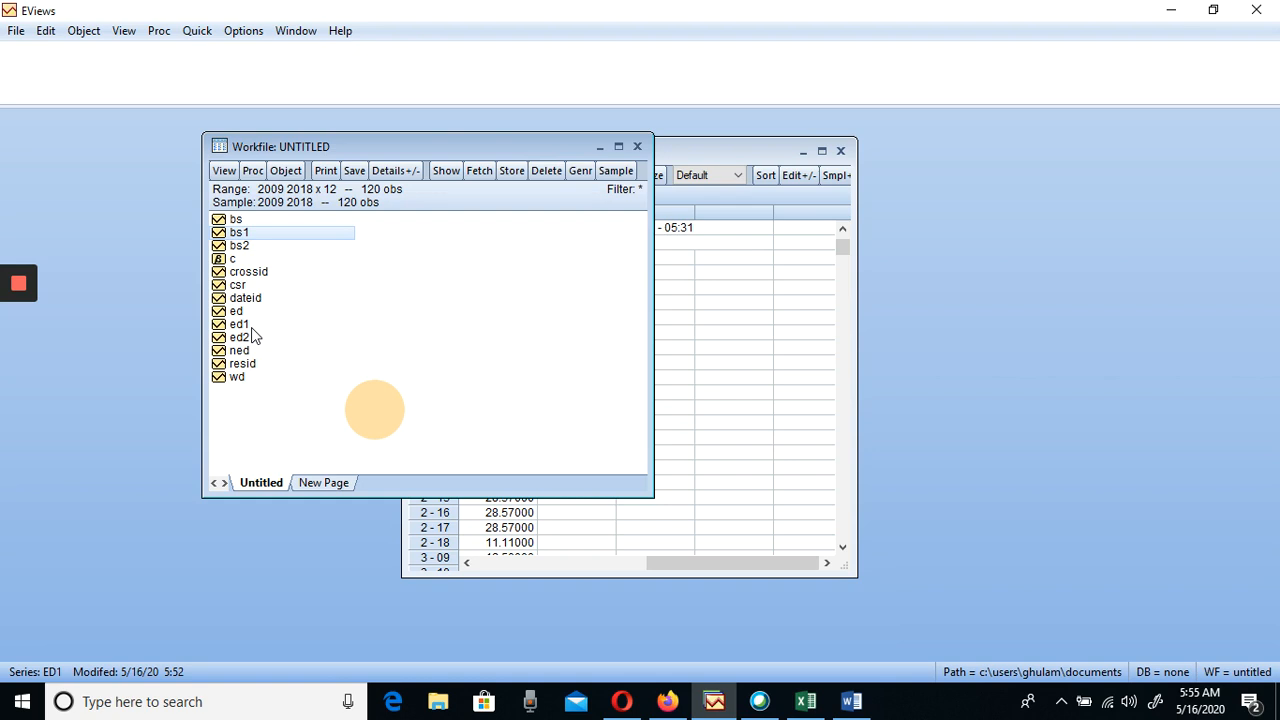
Review the panel unit root test options for the WD series without running the test, and close the series
double_click(232, 379)
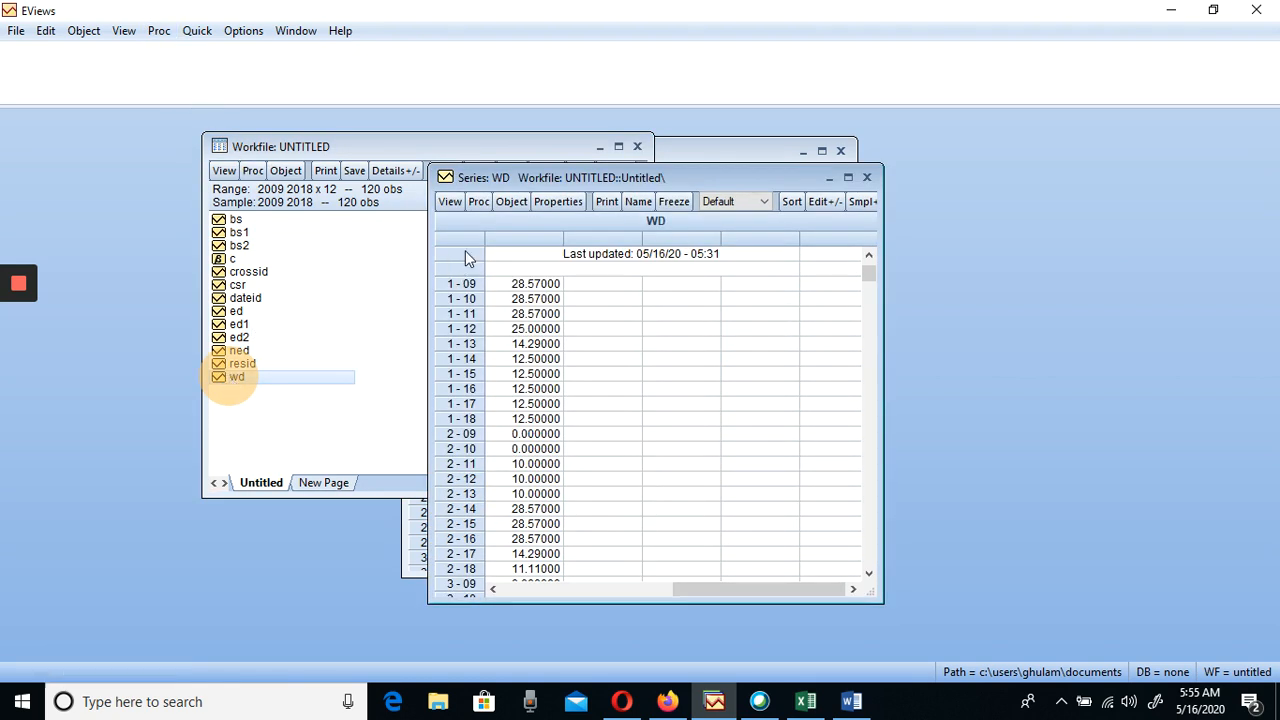
click(441, 203)
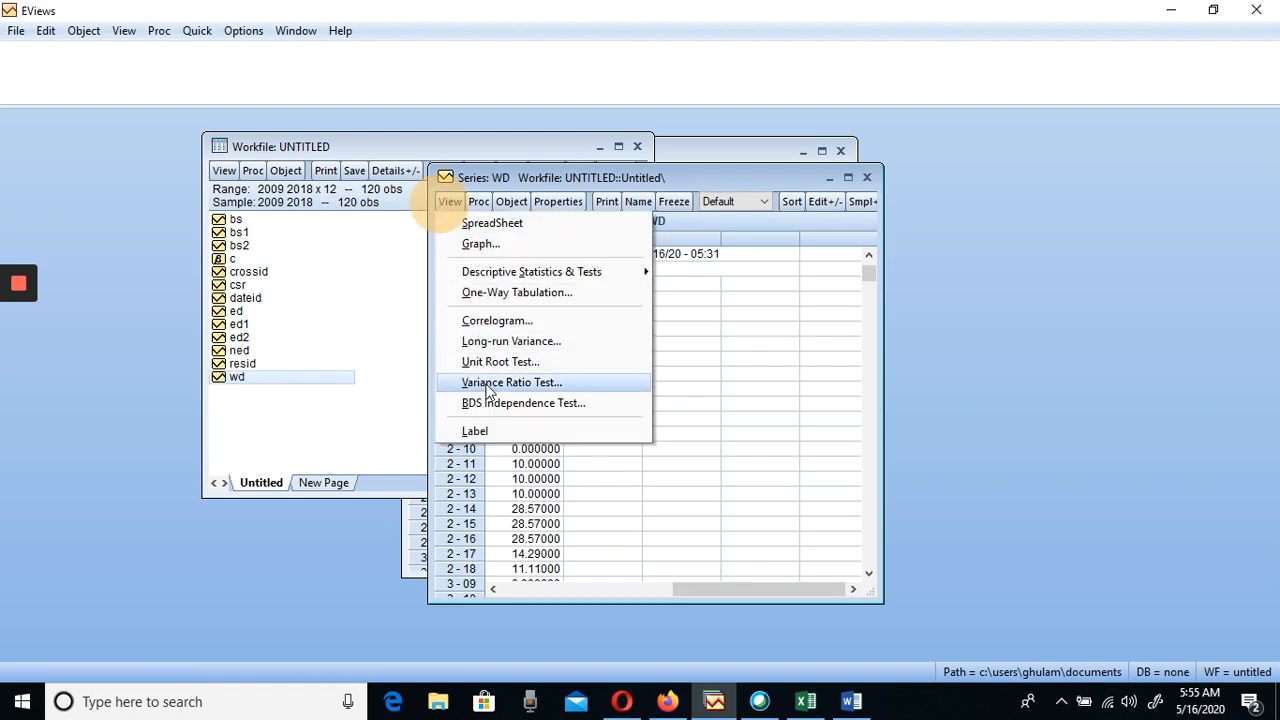
click(489, 364)
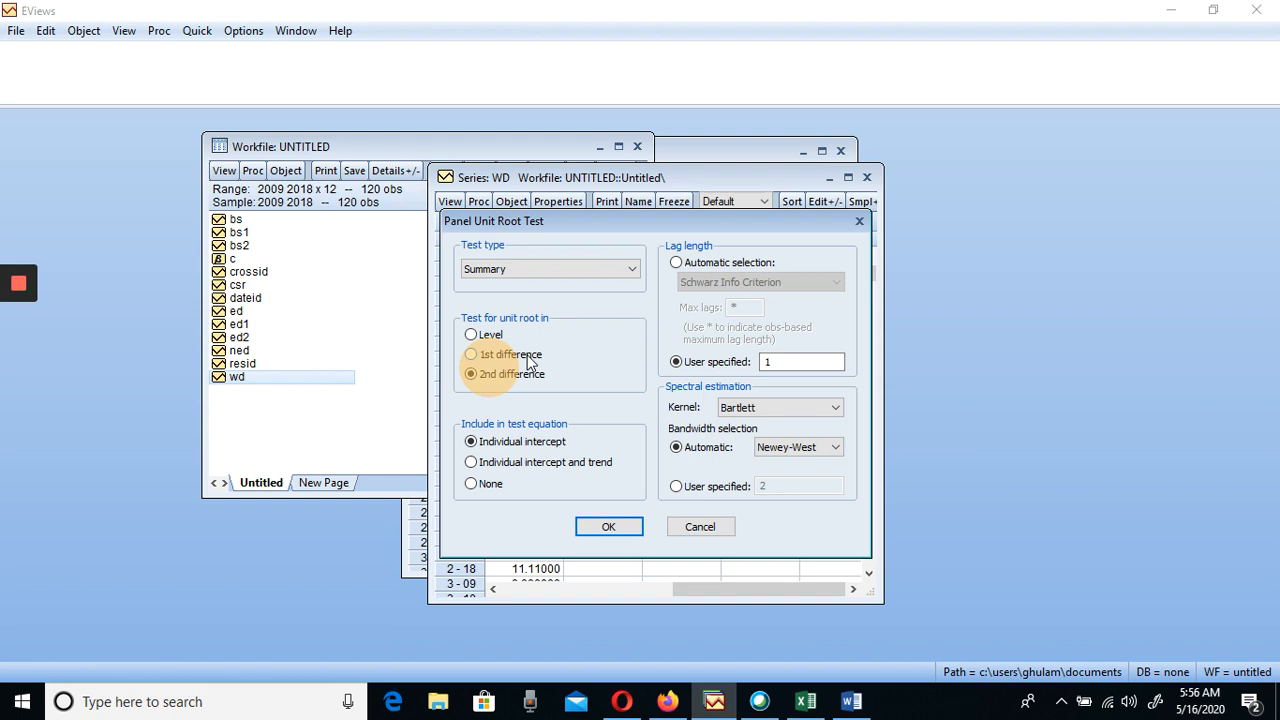
click(867, 180)
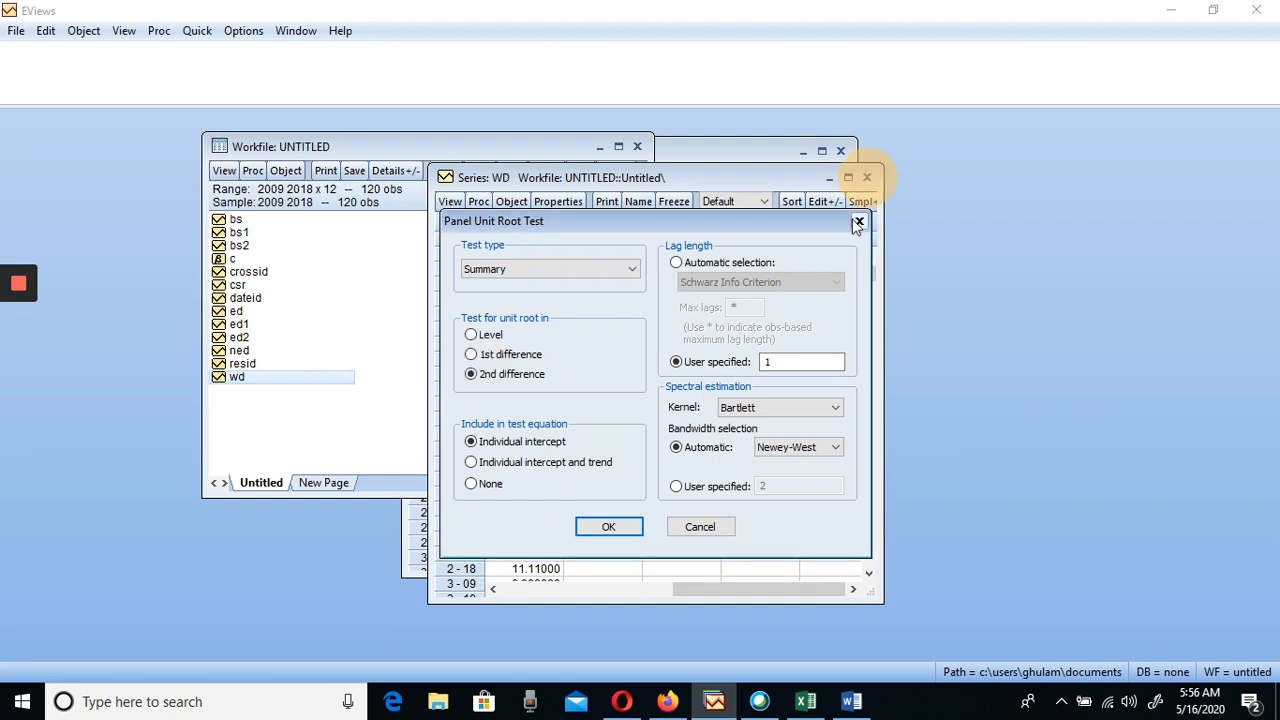
click(859, 222)
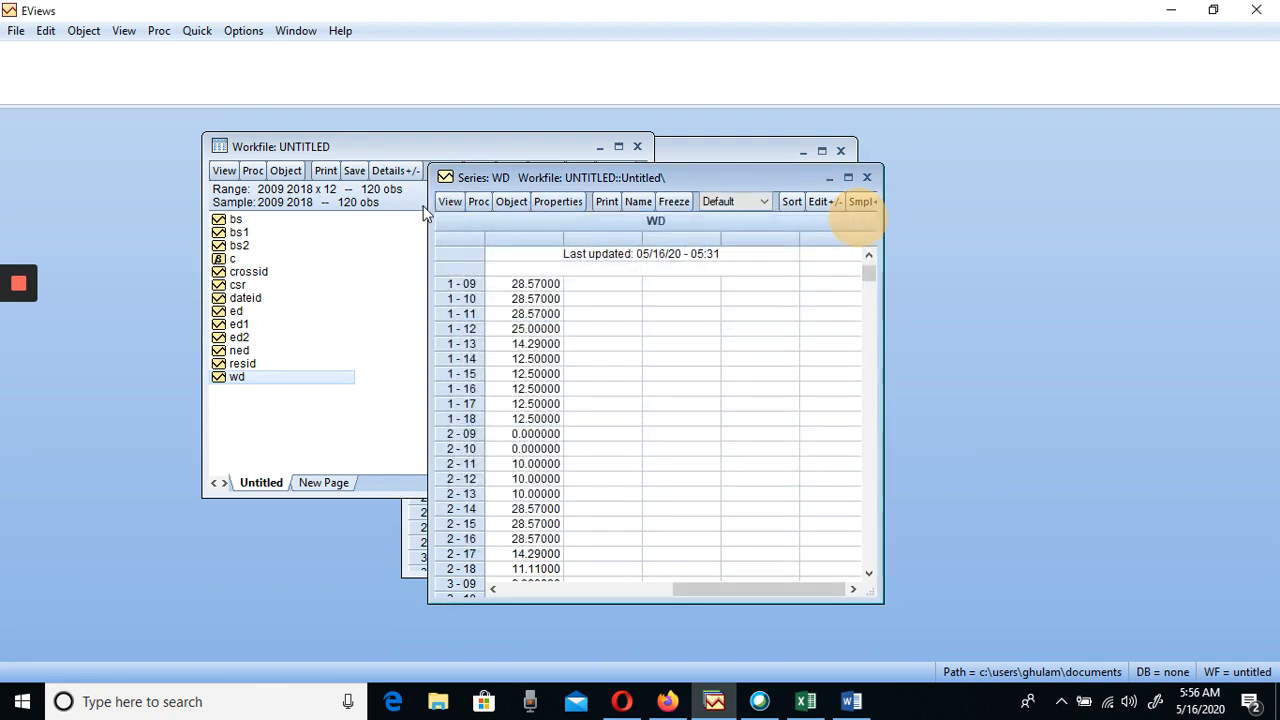
click(867, 178)
click(237, 222)
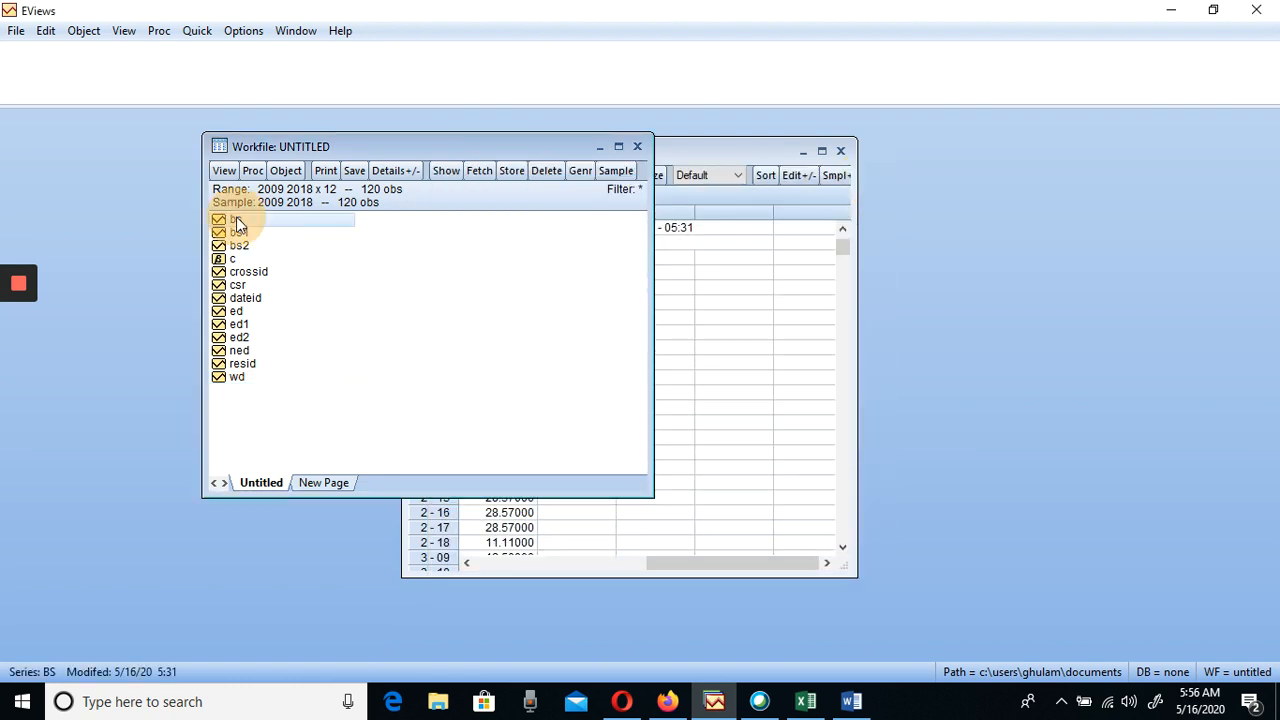
click(287, 174)
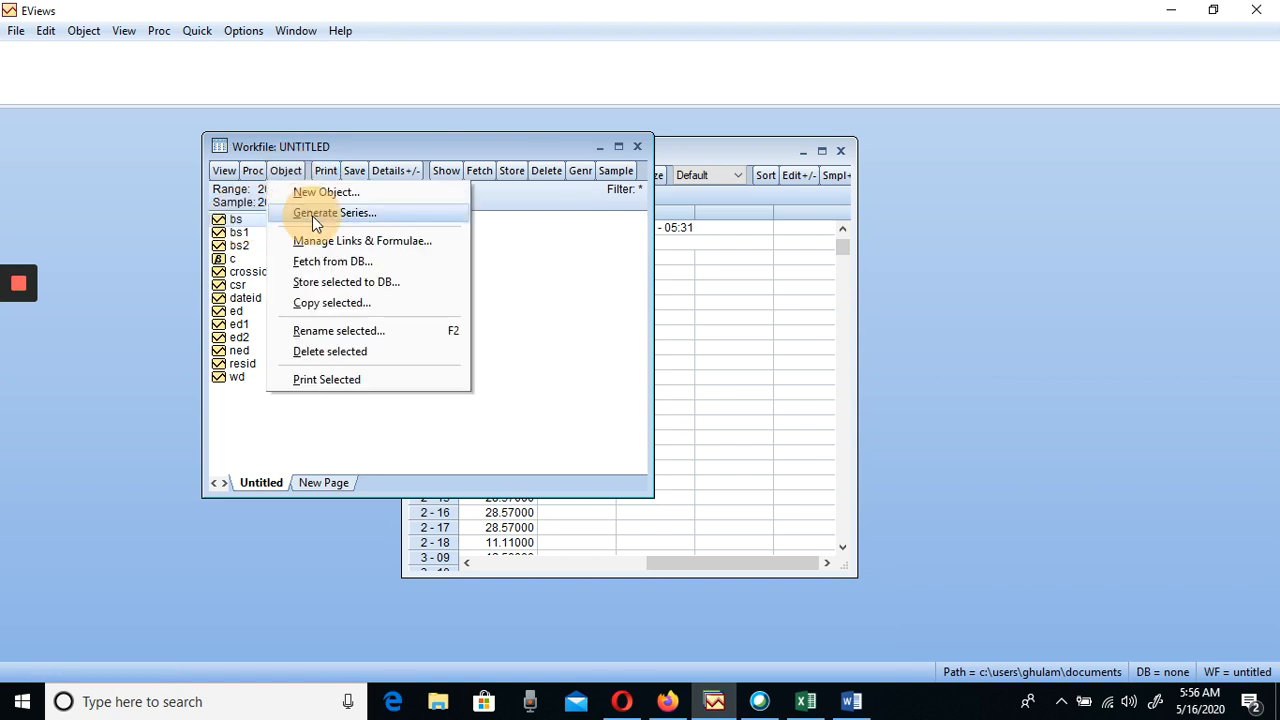
click(312, 216)
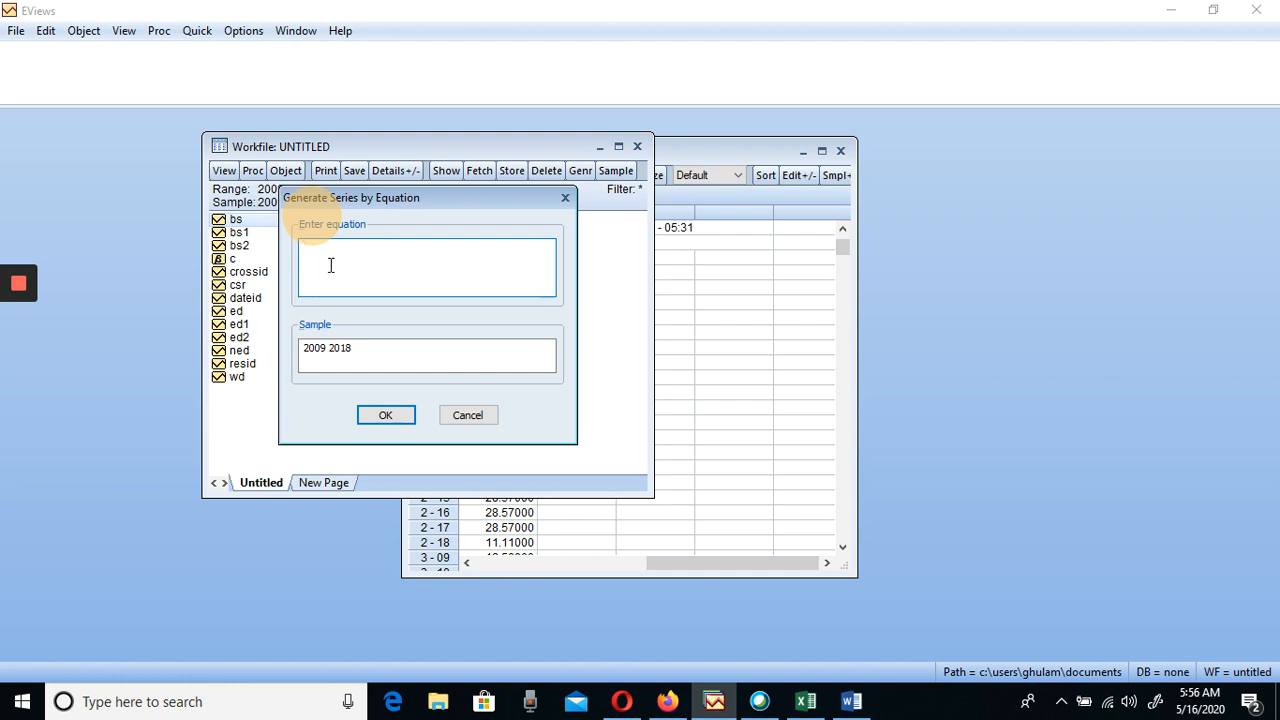
text(BS1=BS-1)
click(565, 199)
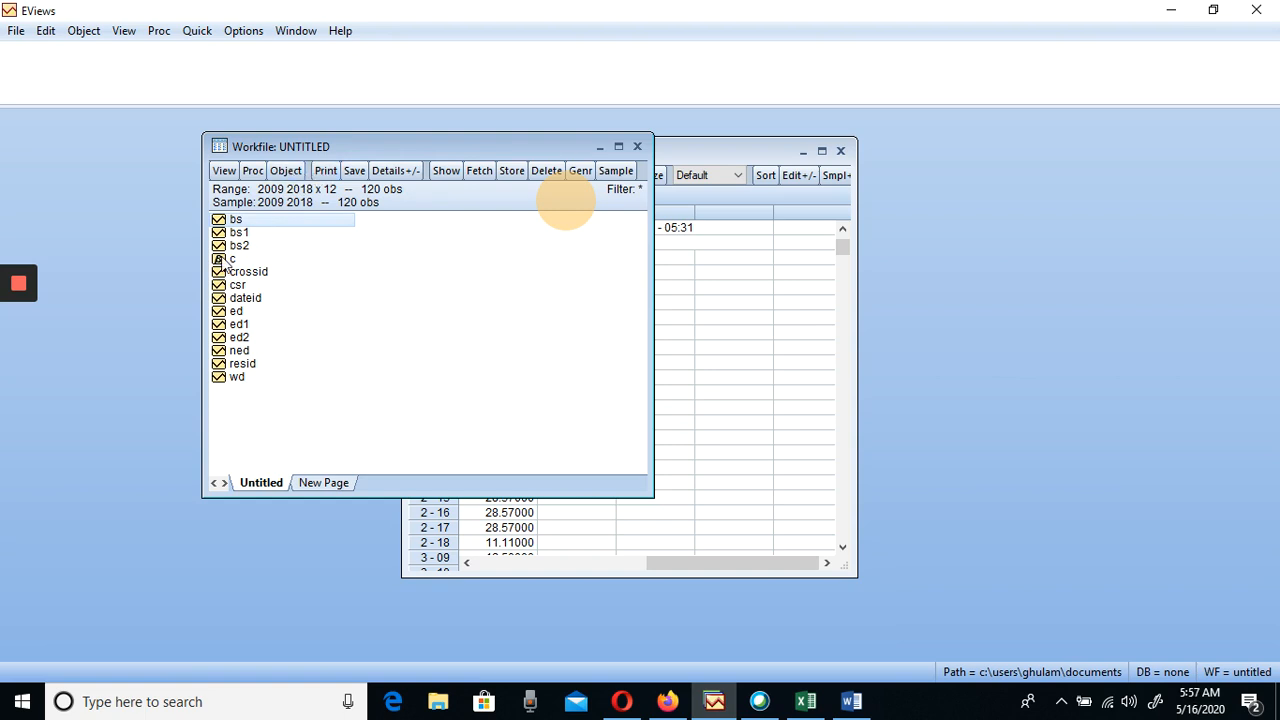
click(285, 172)
click(301, 214)
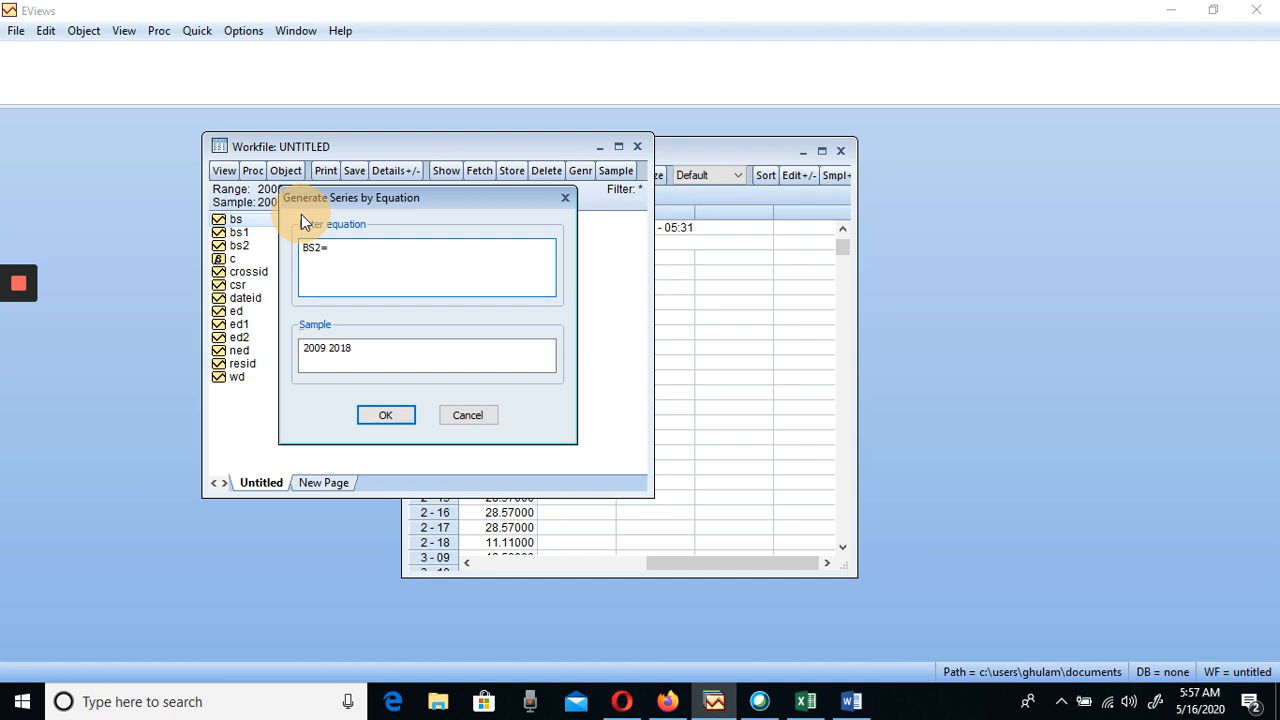
text(1-1)
click(564, 203)
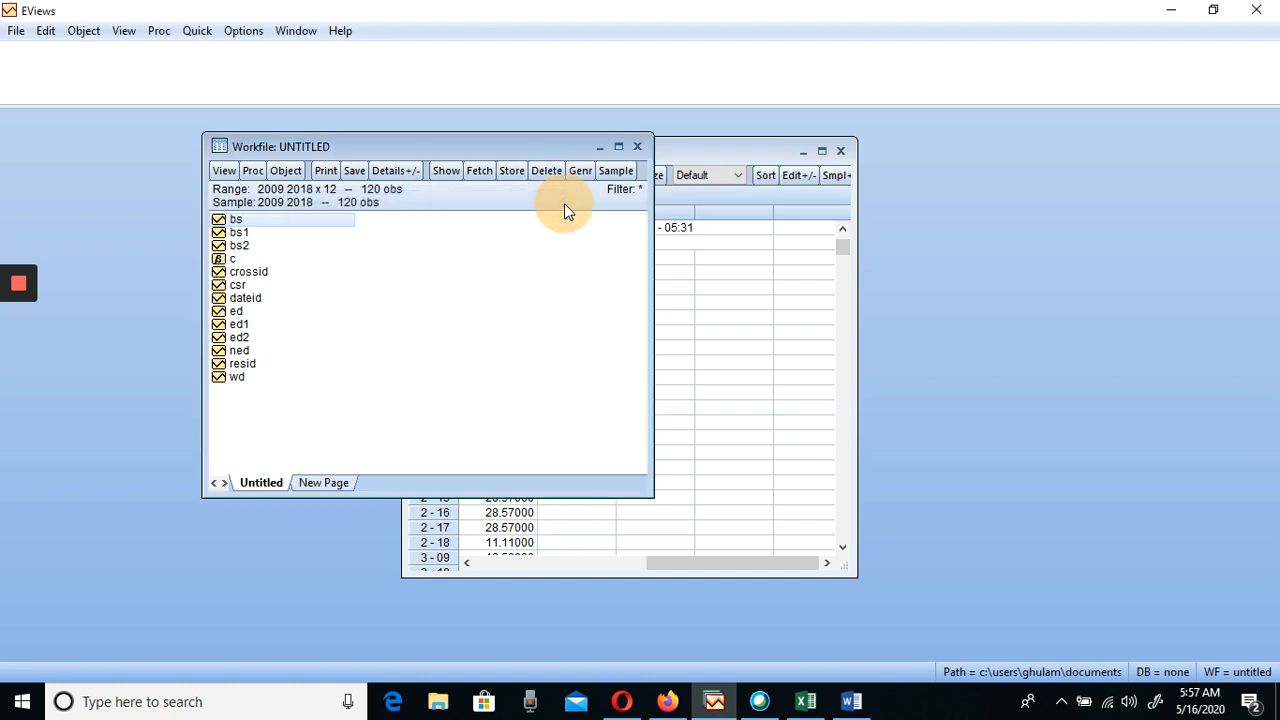